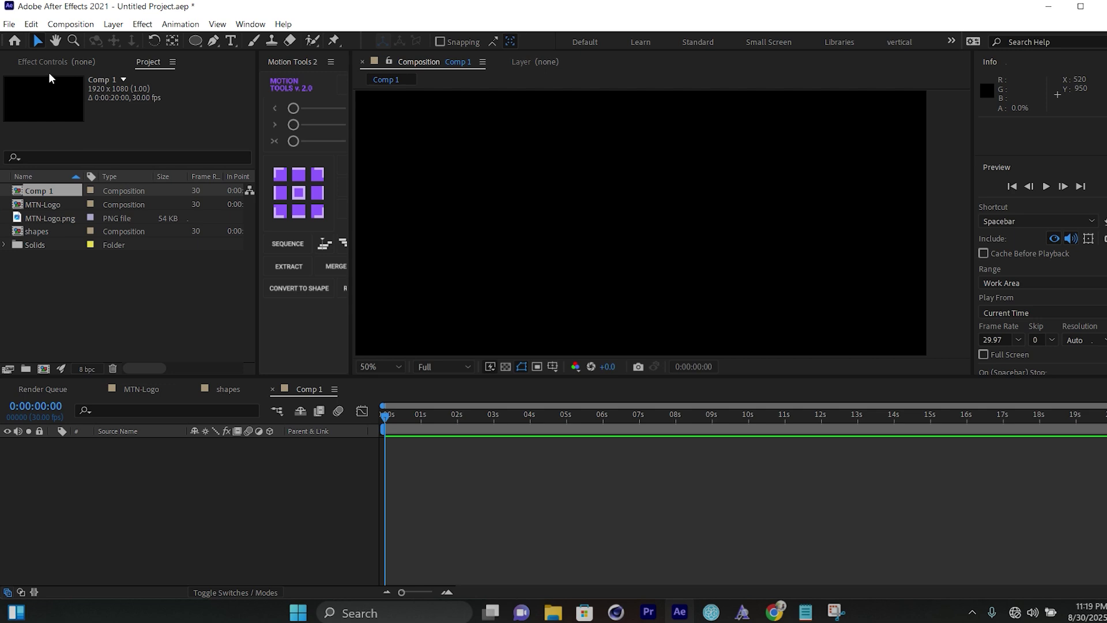
Activate the Pen tool and set its fill to None.
left_click(214, 41)
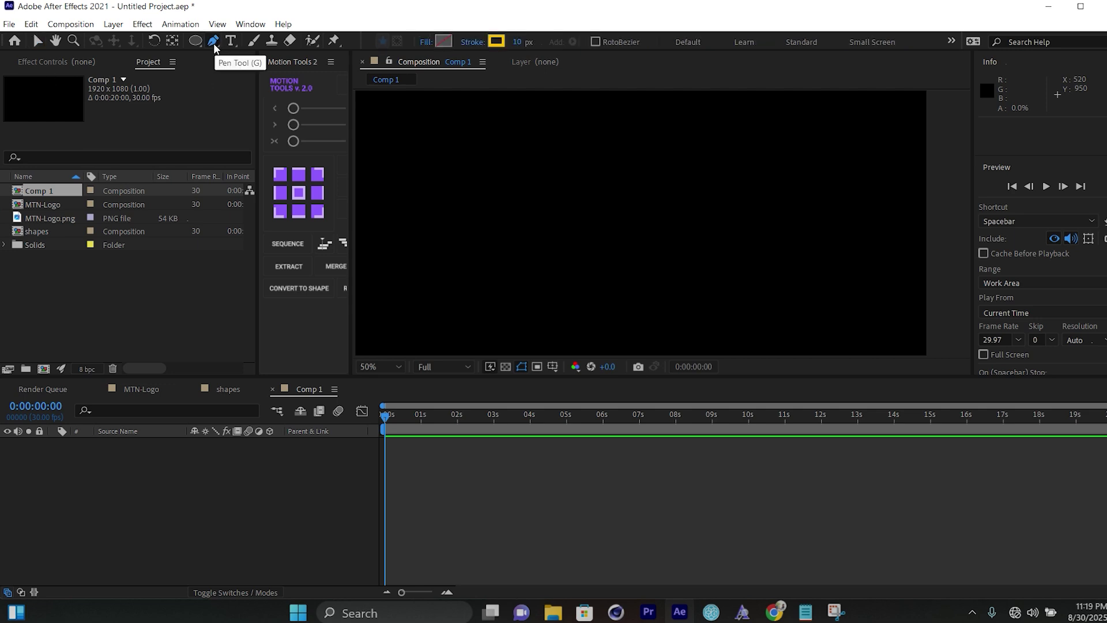
left_click(426, 42)
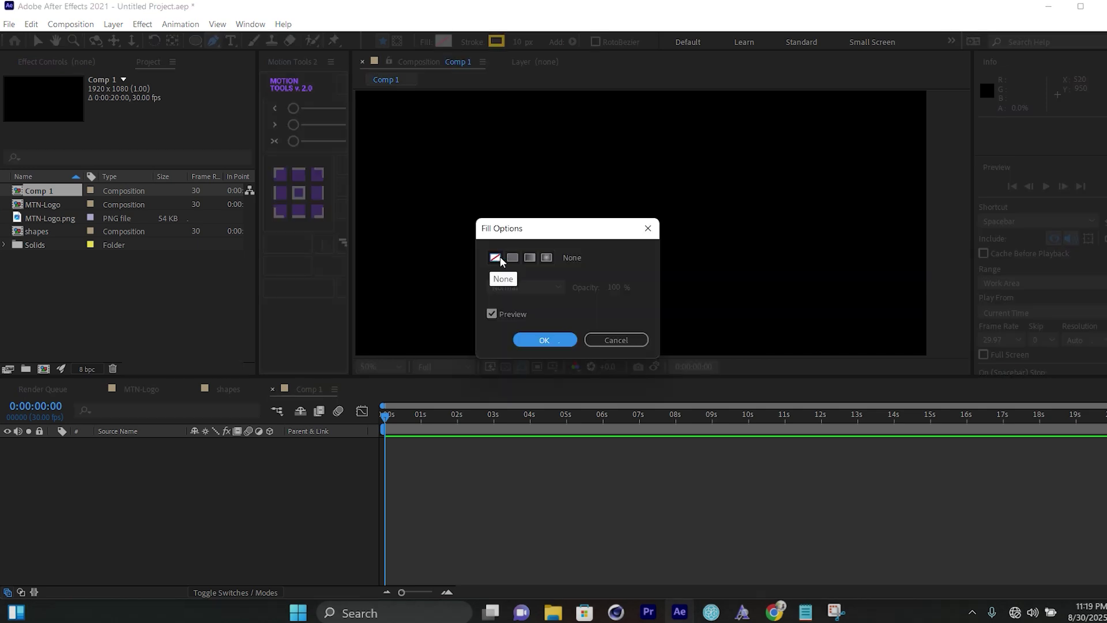
left_click(545, 340)
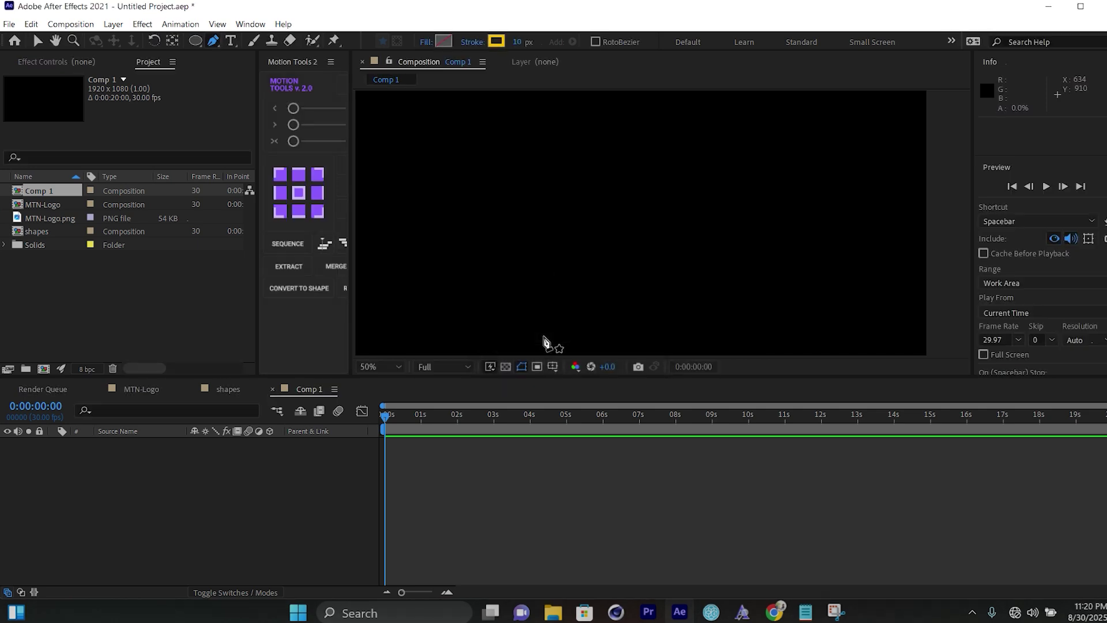
Set the shape stroke to cyan 00FFFB with a width of 20 px.
left_click(497, 42)
left_click(353, 240)
left_click_drag(353, 240, 352, 322)
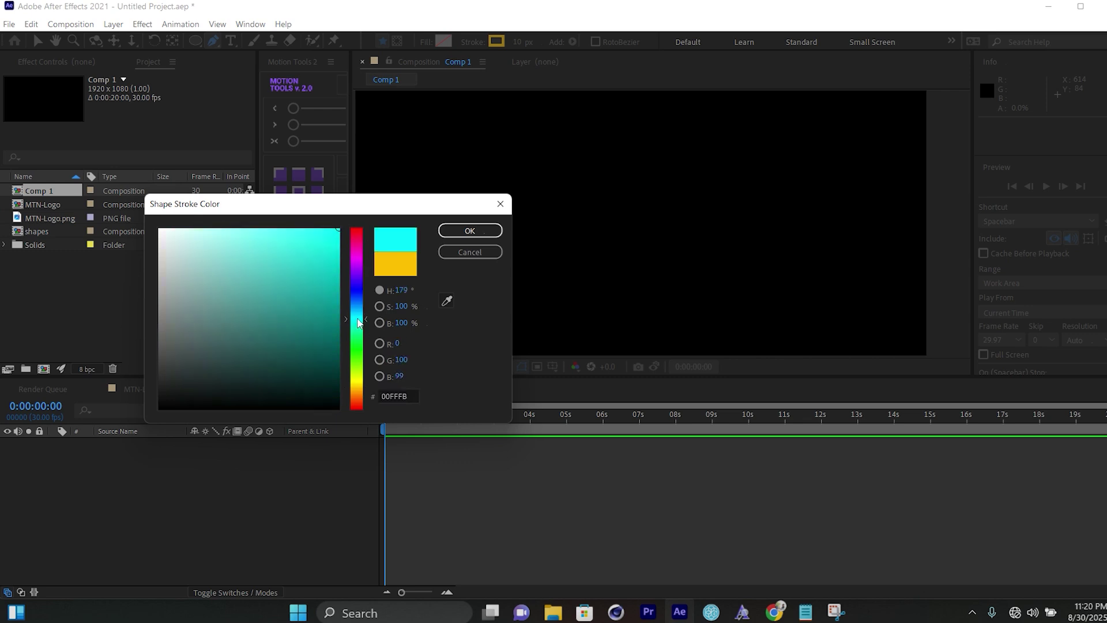
left_click(470, 231)
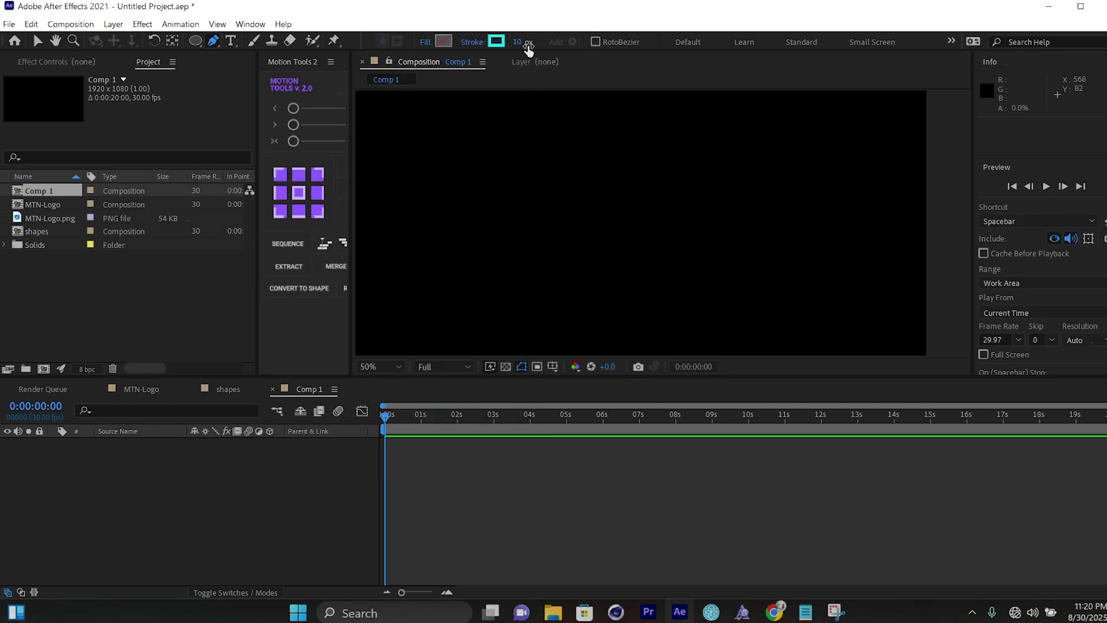
left_click_drag(519, 42, 524, 43)
type("20")
Draw an open four-point zigzag path of straight segments across the middle of the composition.
left_click(441, 251)
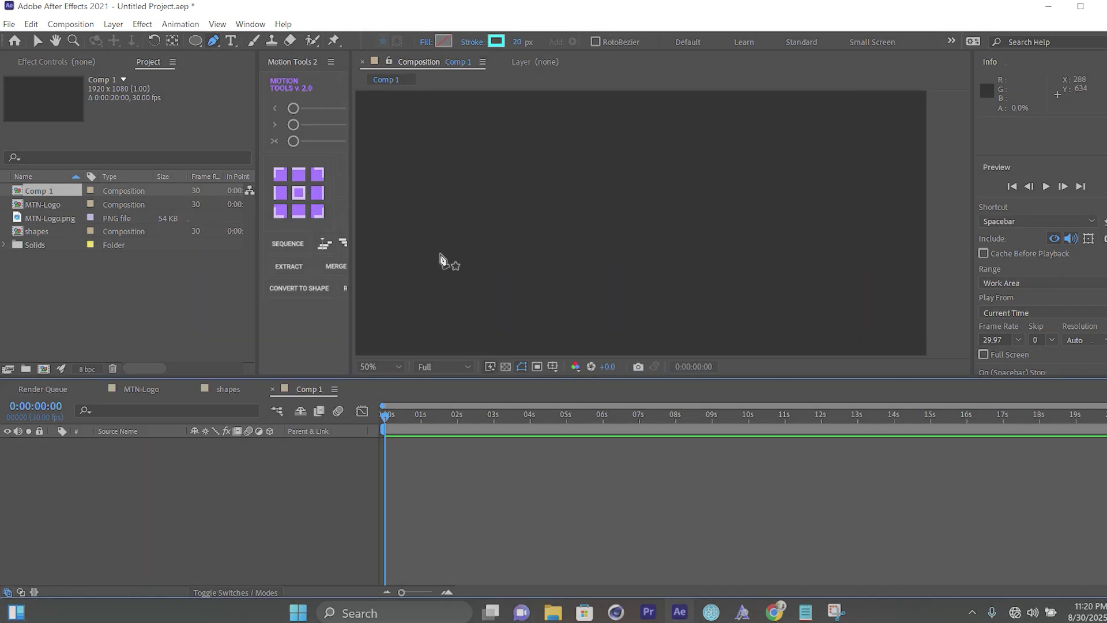
left_click(668, 163)
left_click(593, 283)
left_click(839, 172)
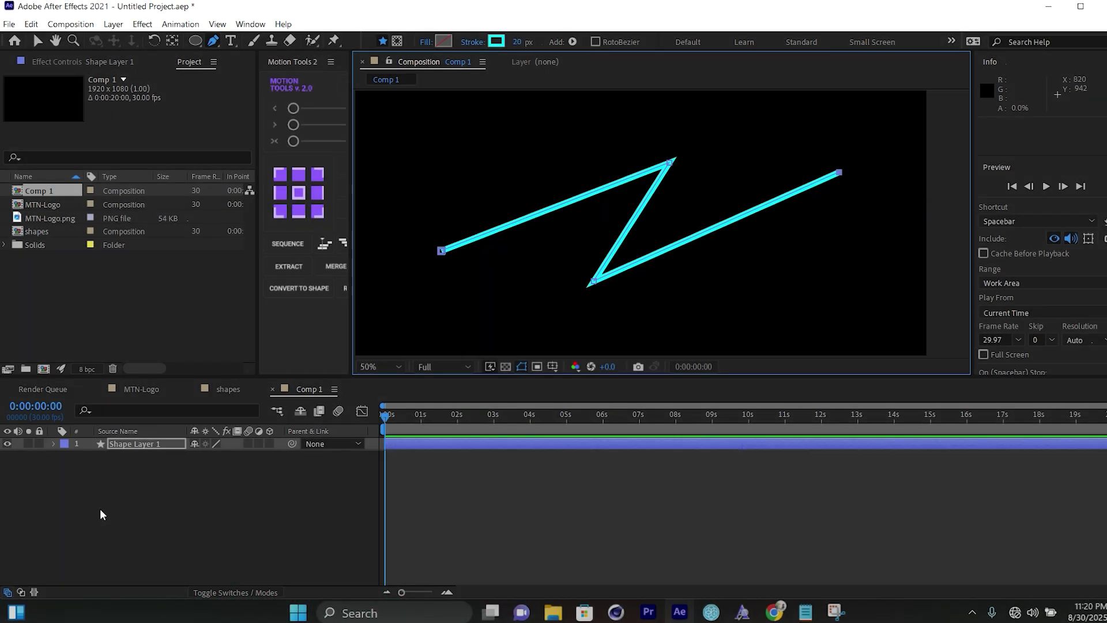
Add Trim Paths to the zigzag shape layer and expand its properties.
left_click(53, 444)
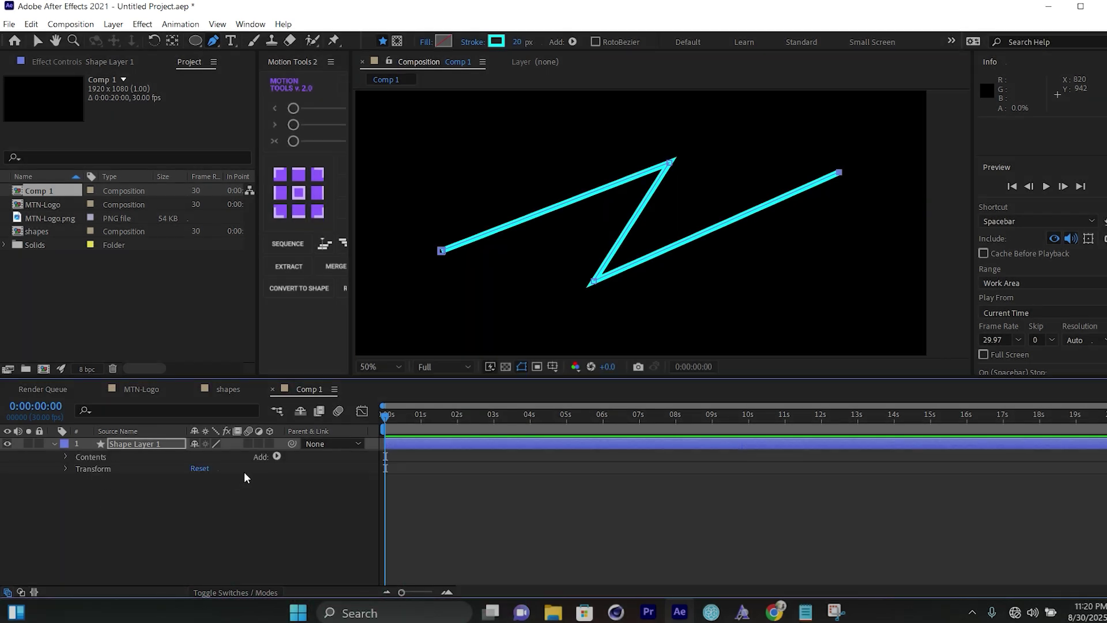
left_click(277, 456)
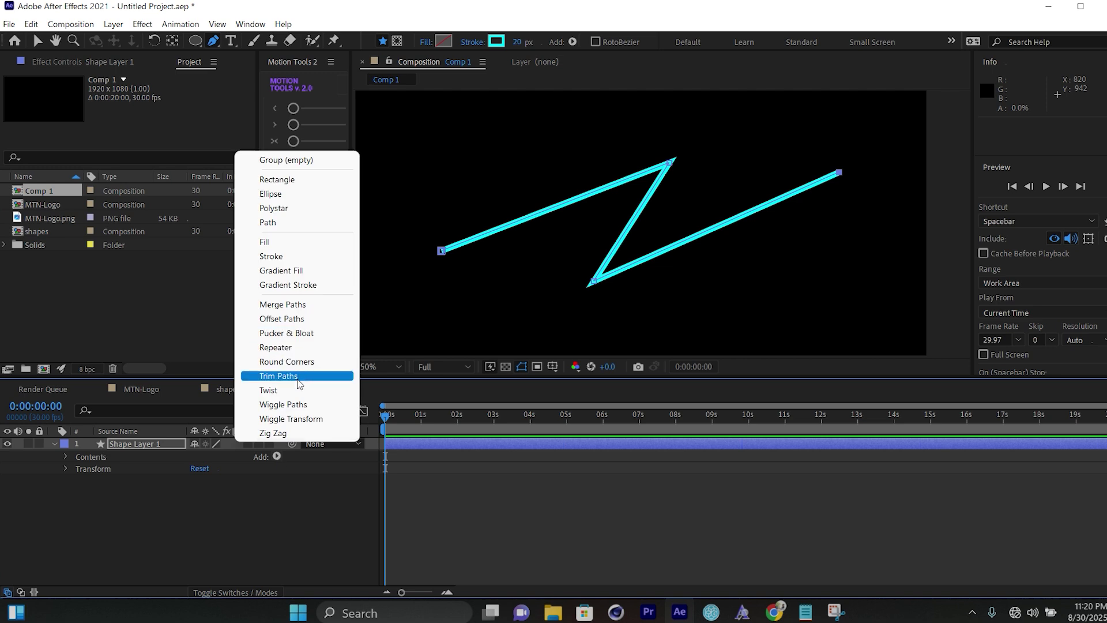
left_click(279, 376)
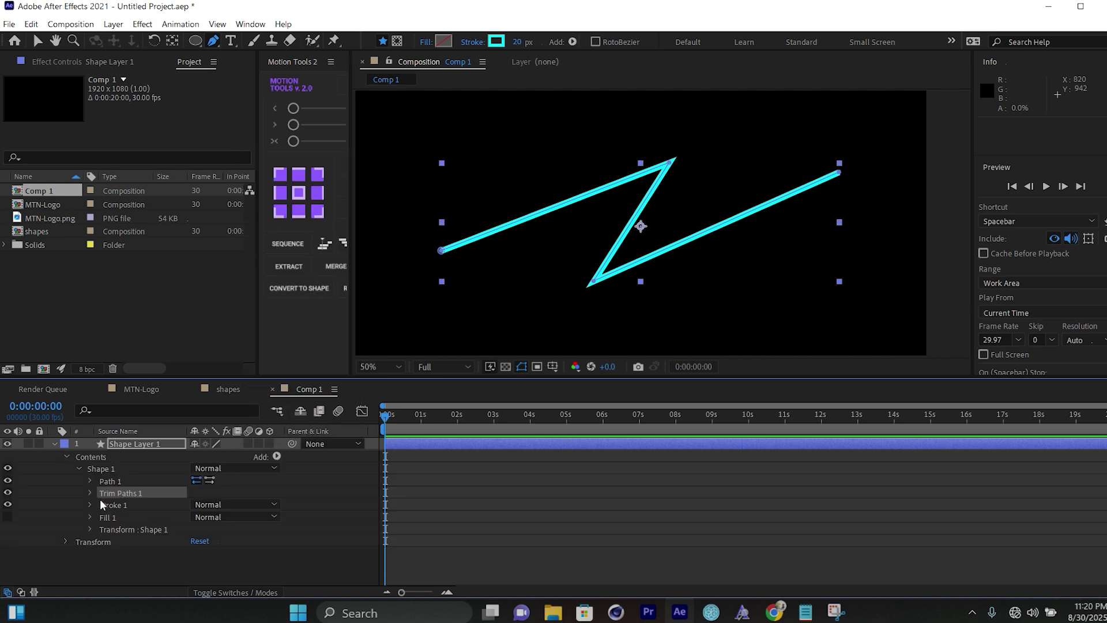
left_click(89, 493)
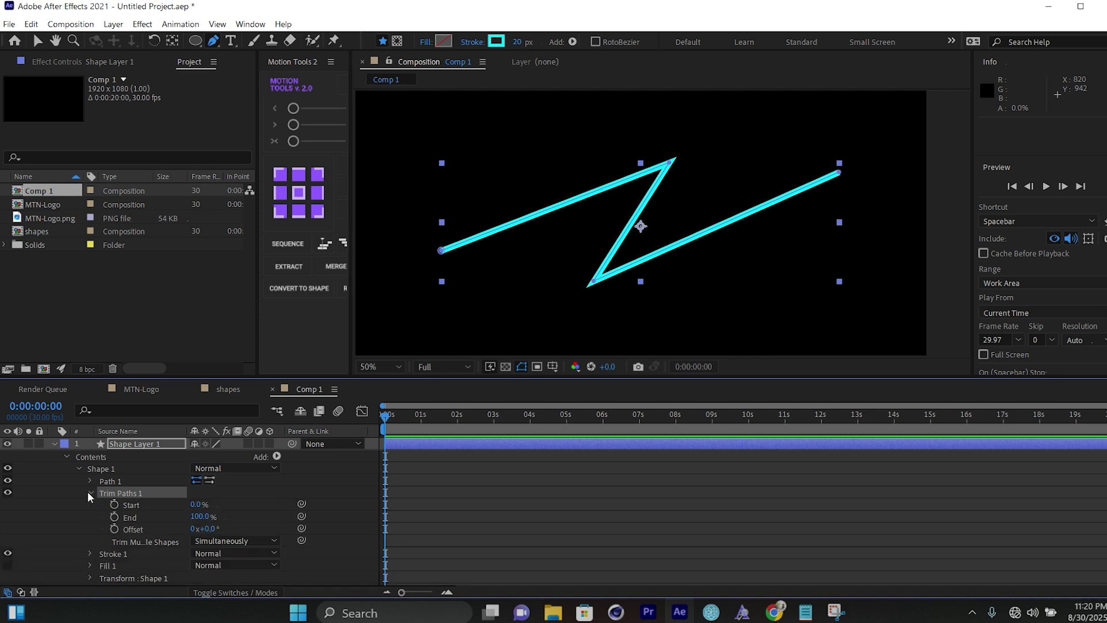
Keyframe the zigzag's Trim Paths End at 100% at the start and 0% at 0:00:01:28.
left_click(114, 518)
left_click_drag(389, 417, 455, 419)
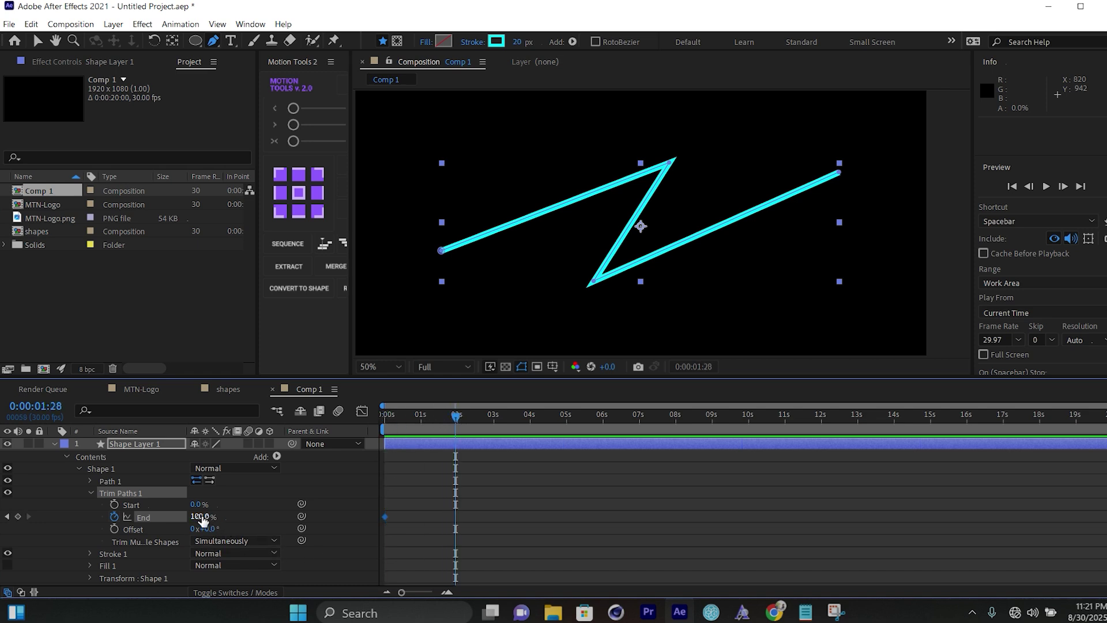
left_click_drag(201, 518, 115, 517)
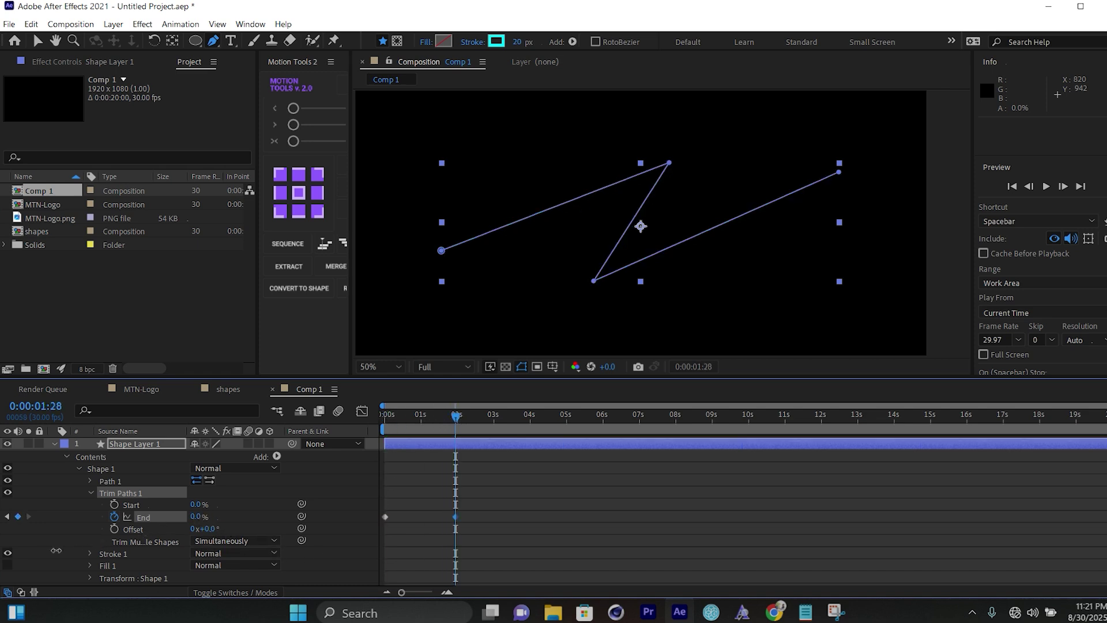
Play back the zigzag's trim animation from the first frame.
key("Home")
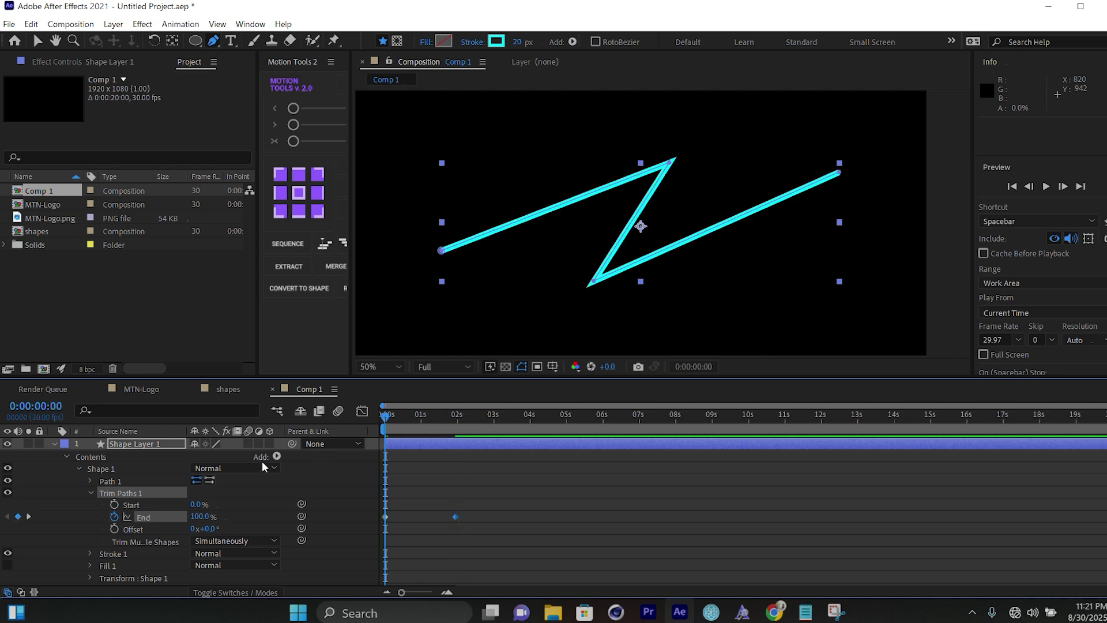
key("space")
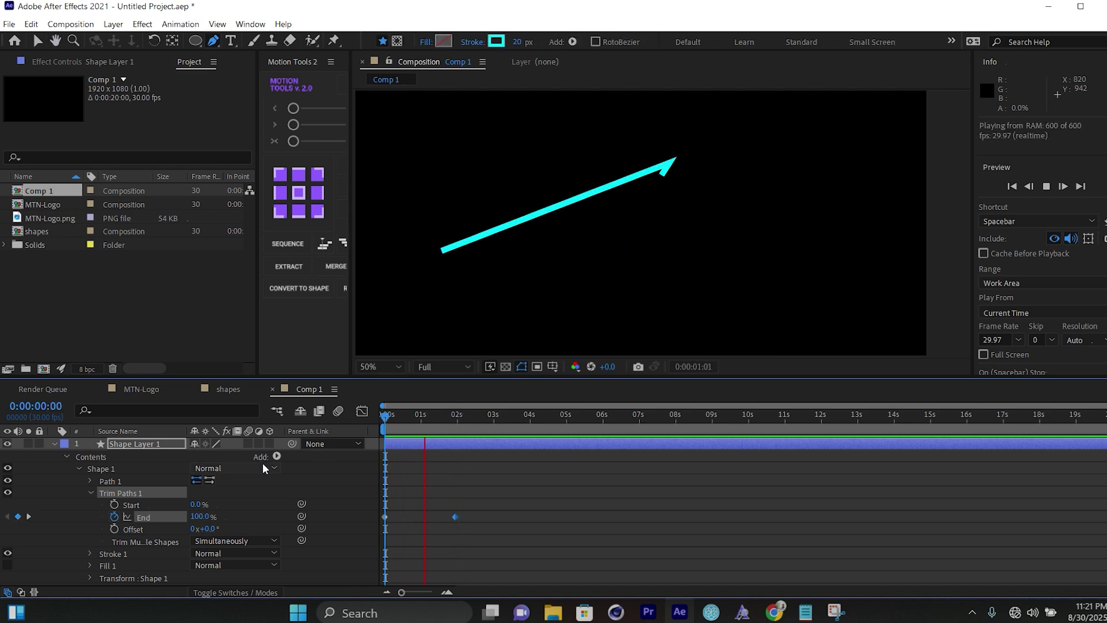
key("space")
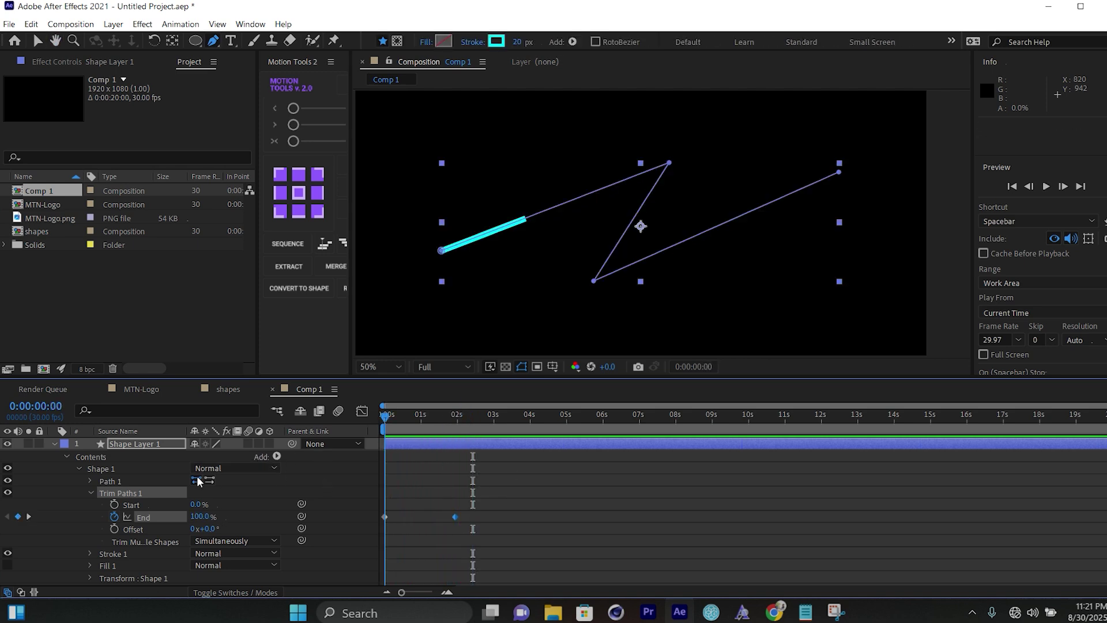
Ease both End keyframes and extend the last keyframe's ease influence to 100% in the speed graph.
left_click_drag(507, 499, 354, 557)
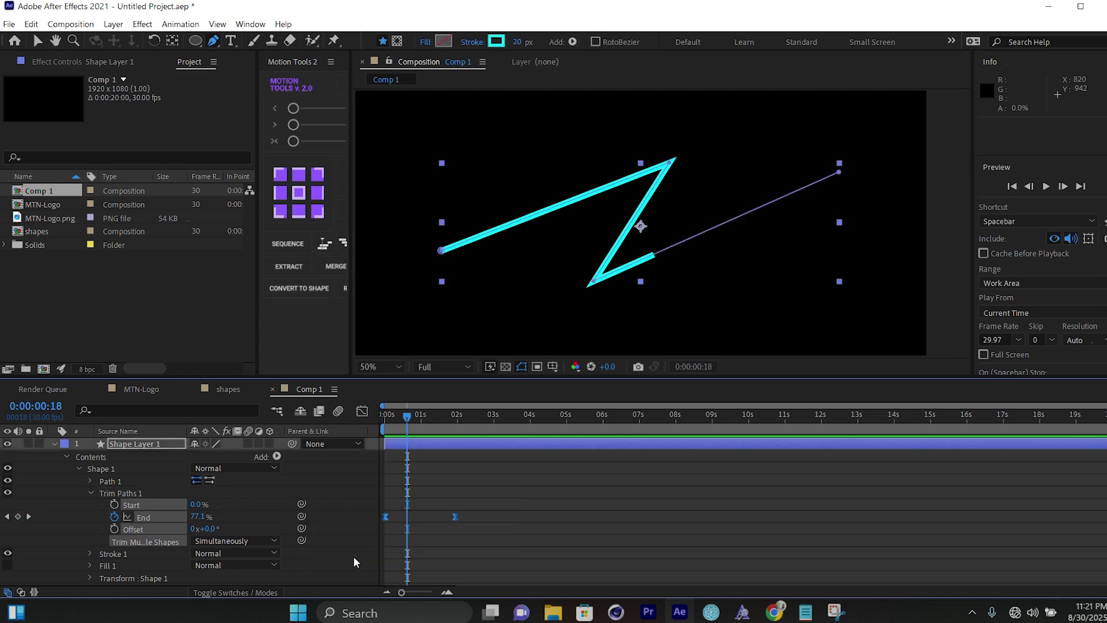
left_click_drag(528, 496, 357, 546)
left_click(360, 414)
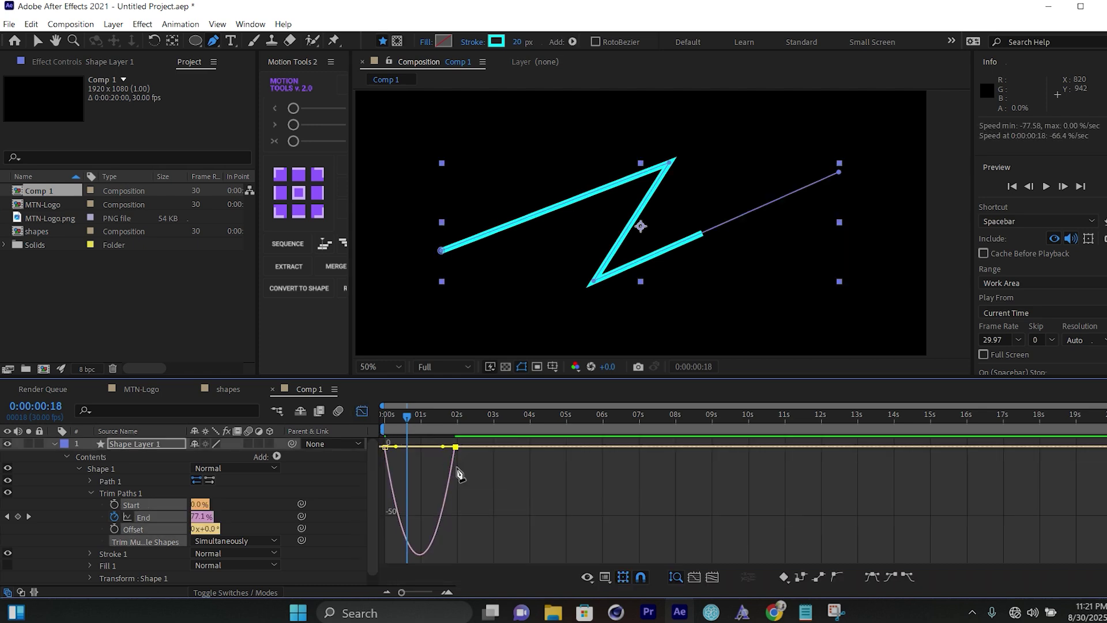
left_click_drag(443, 450, 337, 448)
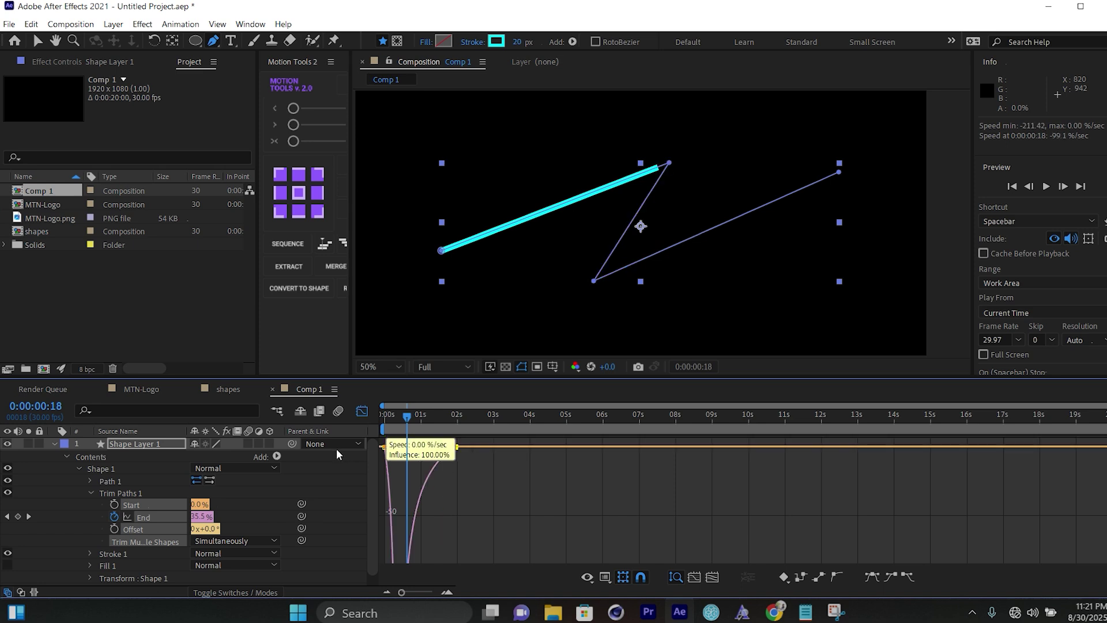
Preview the eased zigzag animation from the first frame and return from the Graph Editor to the keyframe view.
left_click_drag(403, 413, 300, 422)
key("space")
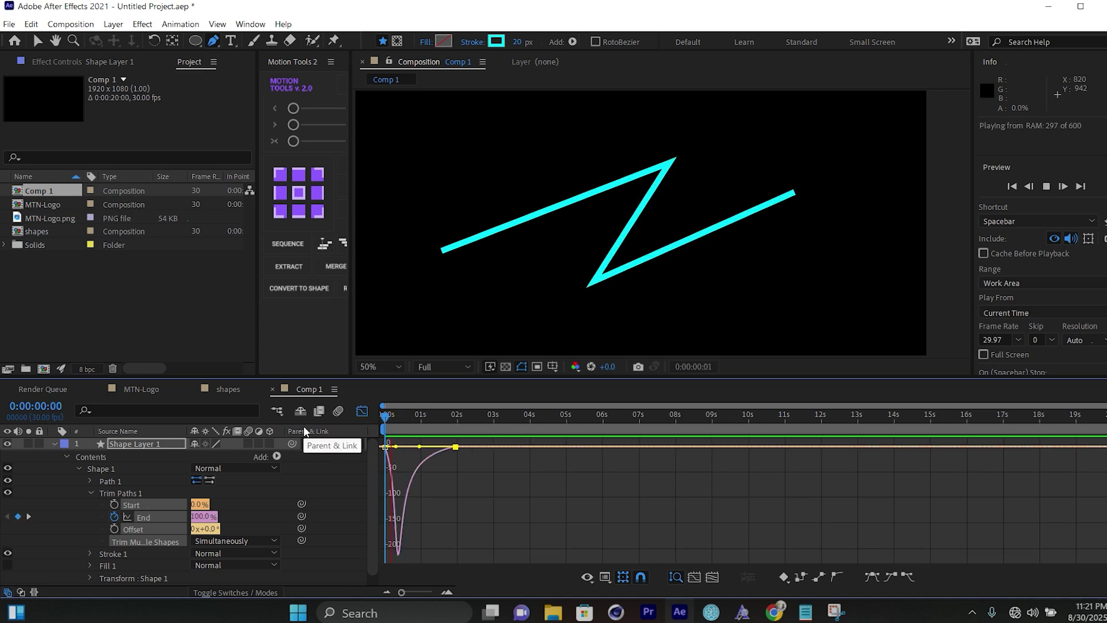
key("space")
key("shift+F3")
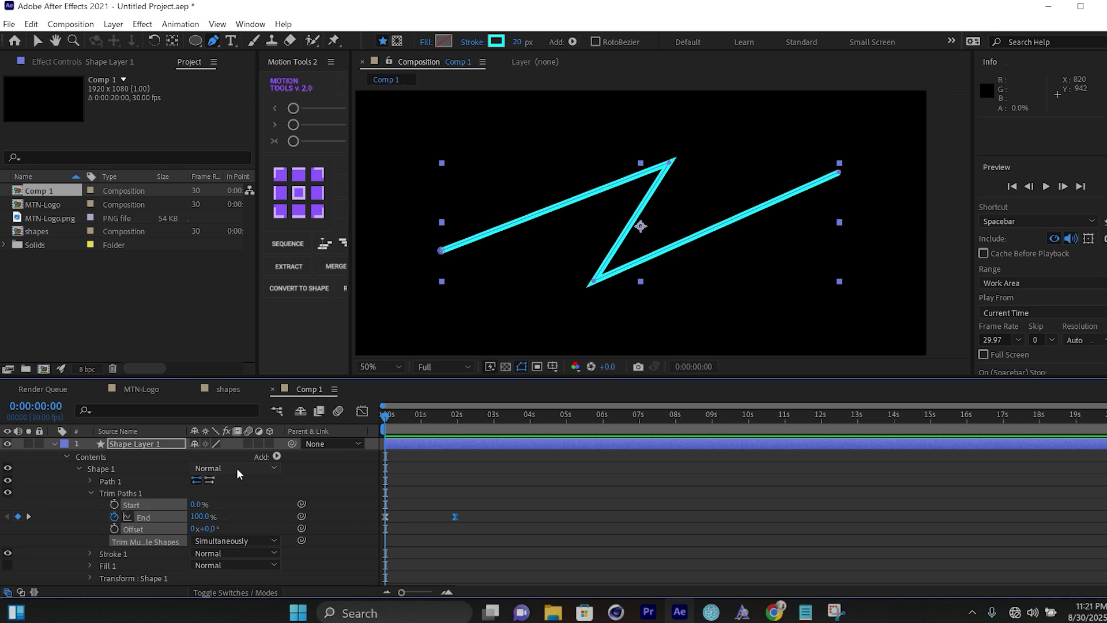
Collapse and hide the zigzag's Shape Layer 1, leaving no layer selected.
key("comma")
key("comma")
key("period")
left_click(52, 443)
left_click(7, 444)
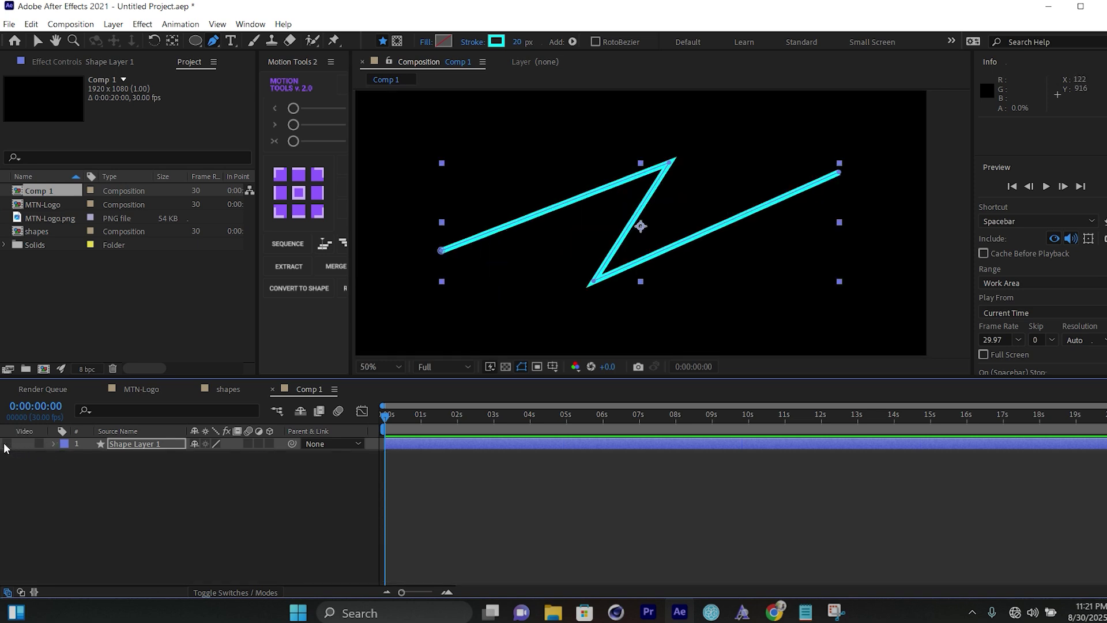
left_click(279, 535)
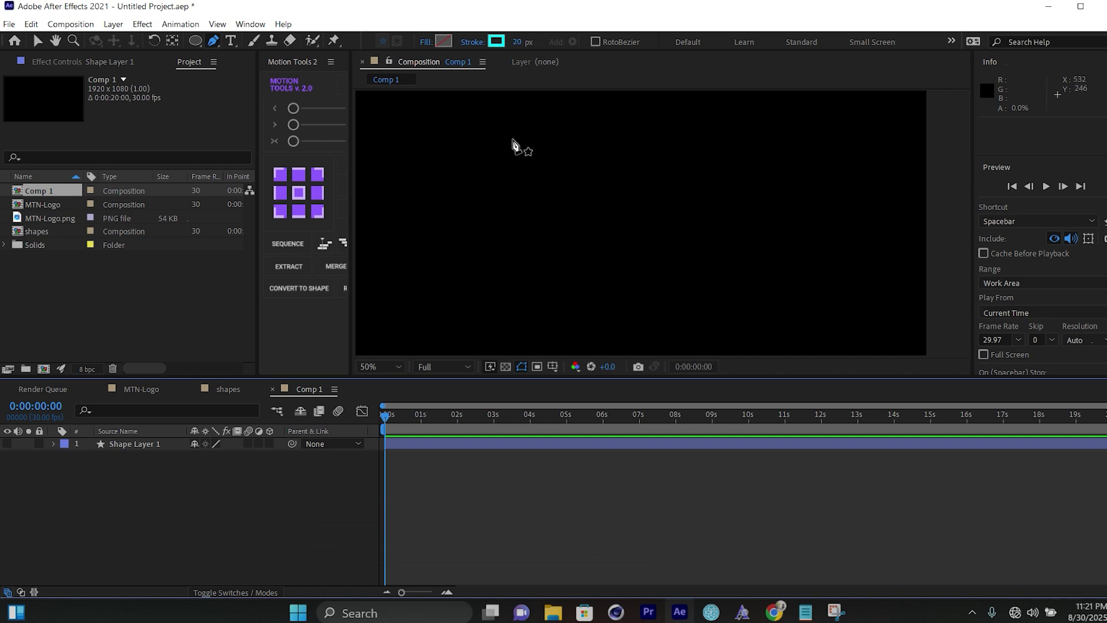
Draw an open four-point S-shaped curve across the composition with the Pen tool.
left_click(496, 155)
left_click_drag(427, 266, 513, 296)
left_click_drag(653, 179, 744, 187)
left_click(744, 254)
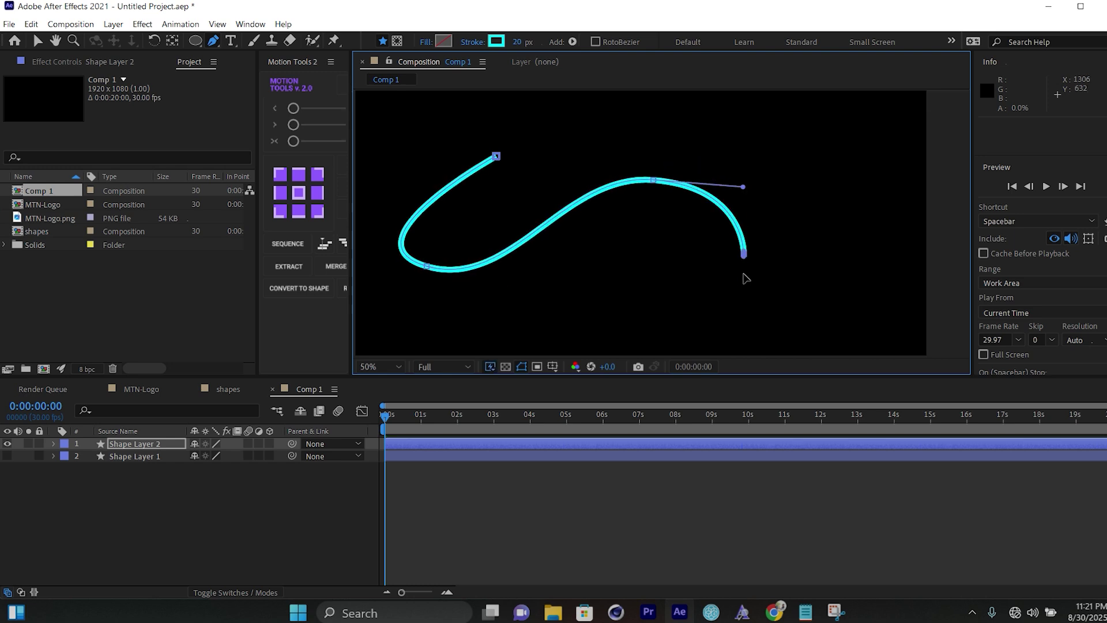
Add Trim Paths to the curve's Shape Layer 2 and expand its properties.
left_click(138, 521)
left_click(89, 480)
left_click(129, 447)
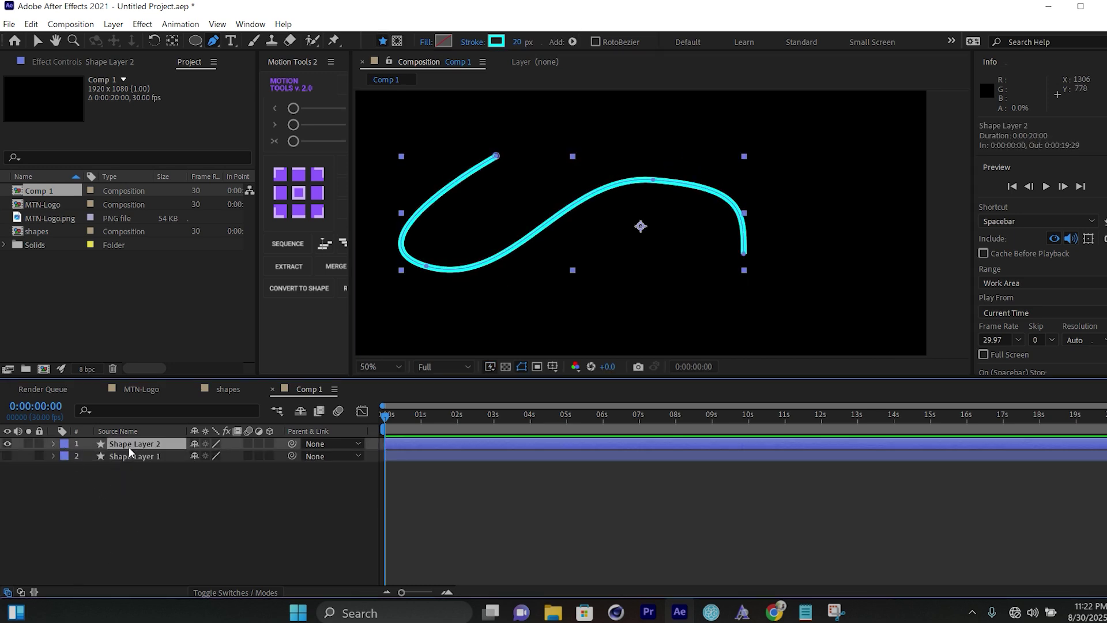
left_click(54, 444)
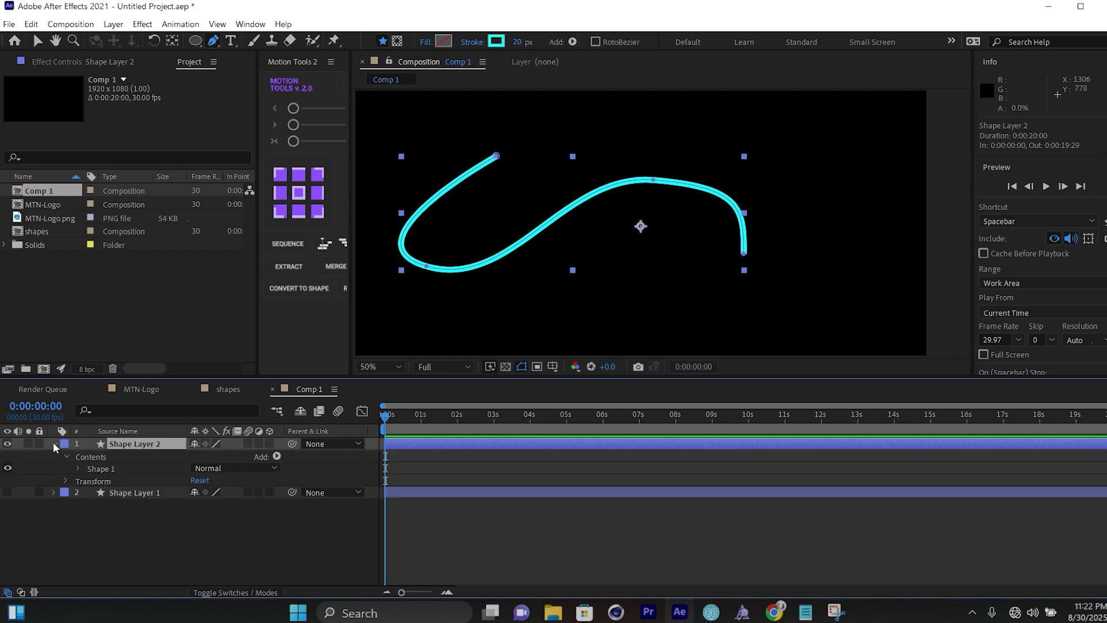
left_click(277, 456)
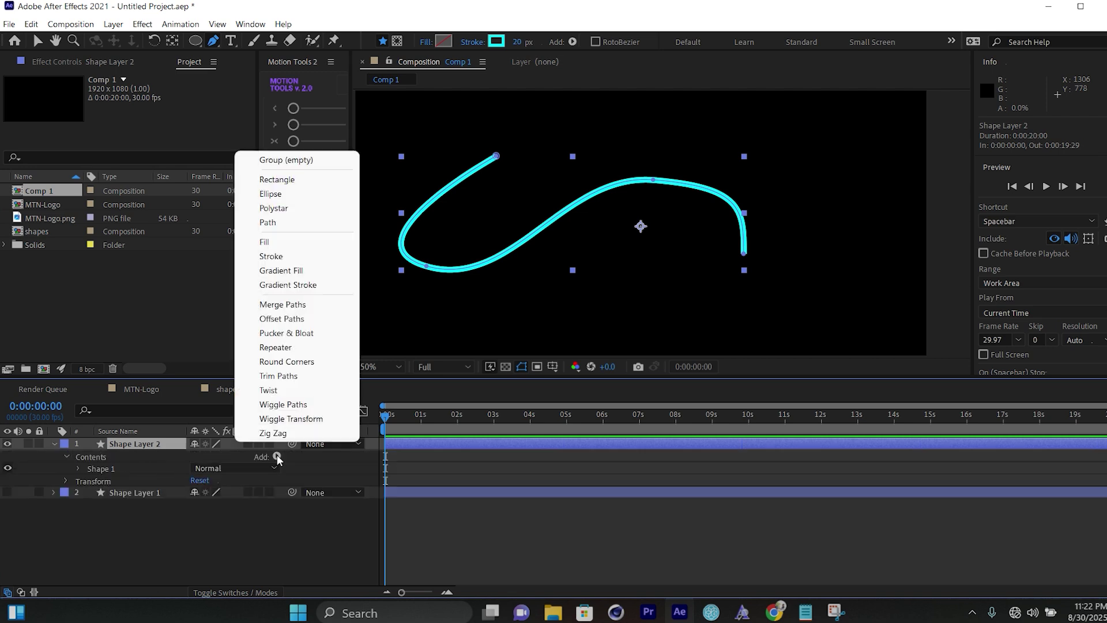
left_click(315, 378)
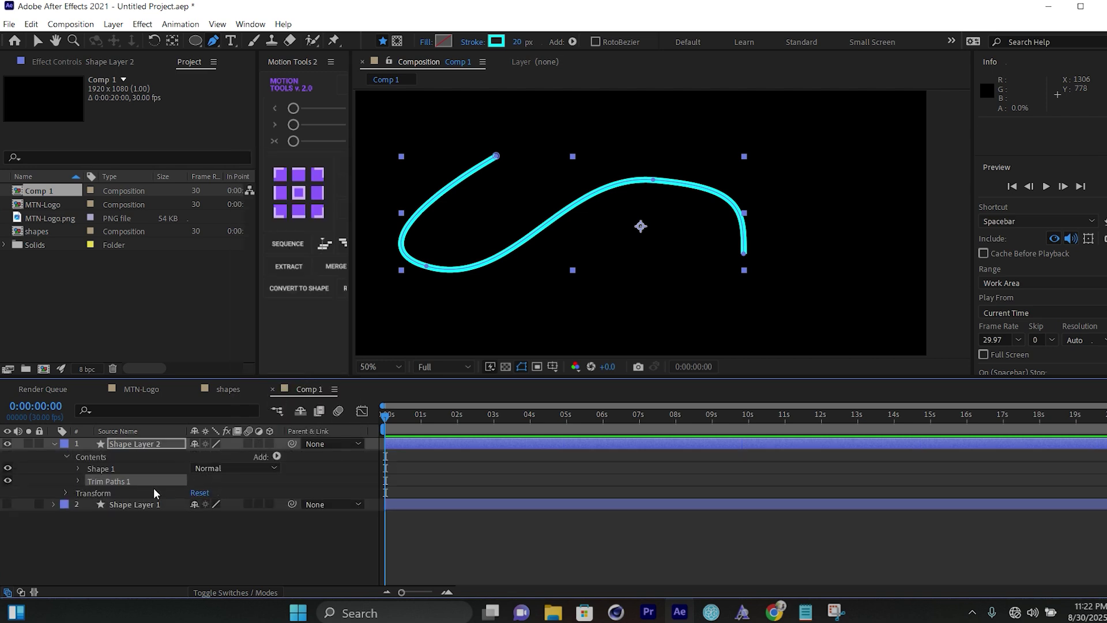
left_click(78, 480)
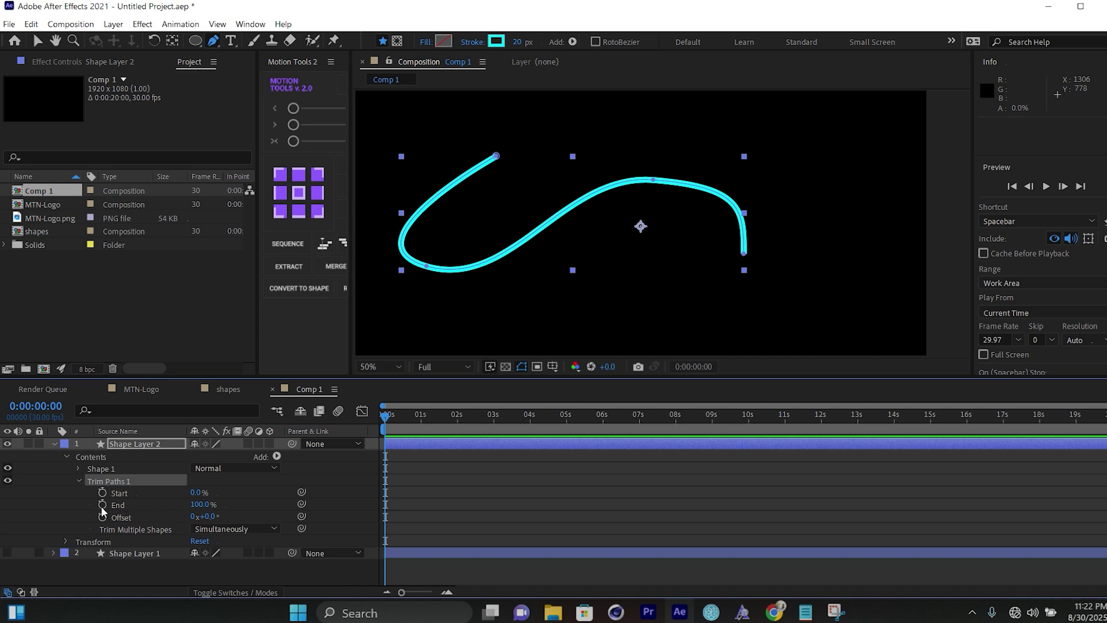
Keyframe the curve's Trim Paths Start and End at the first frame, with End set to 0%.
left_click(102, 505)
left_click(102, 492)
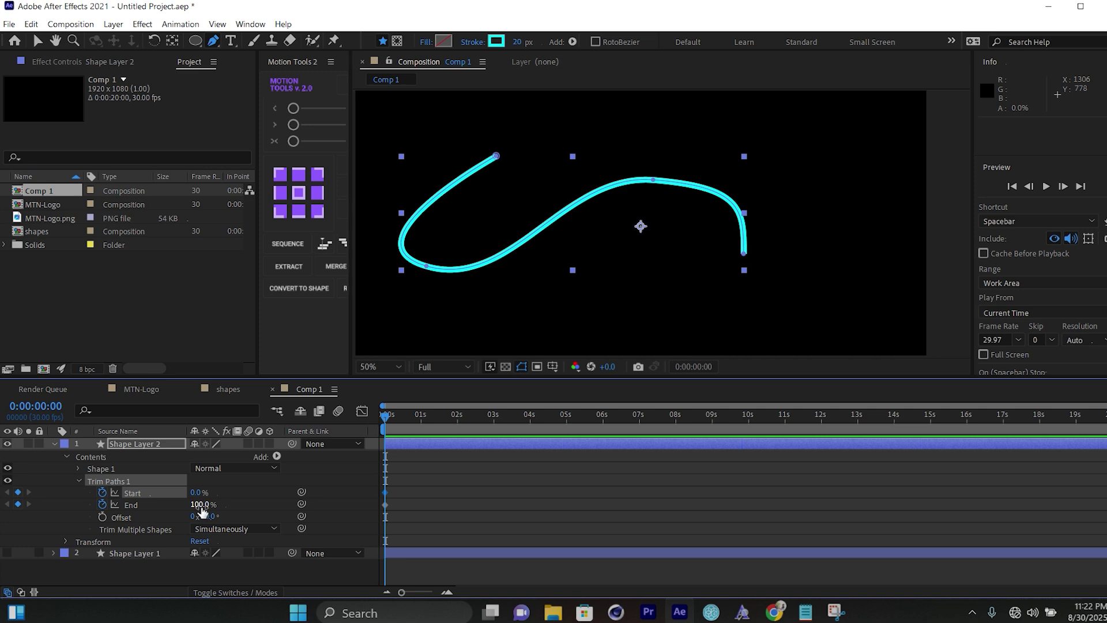
left_click_drag(201, 511, 151, 517)
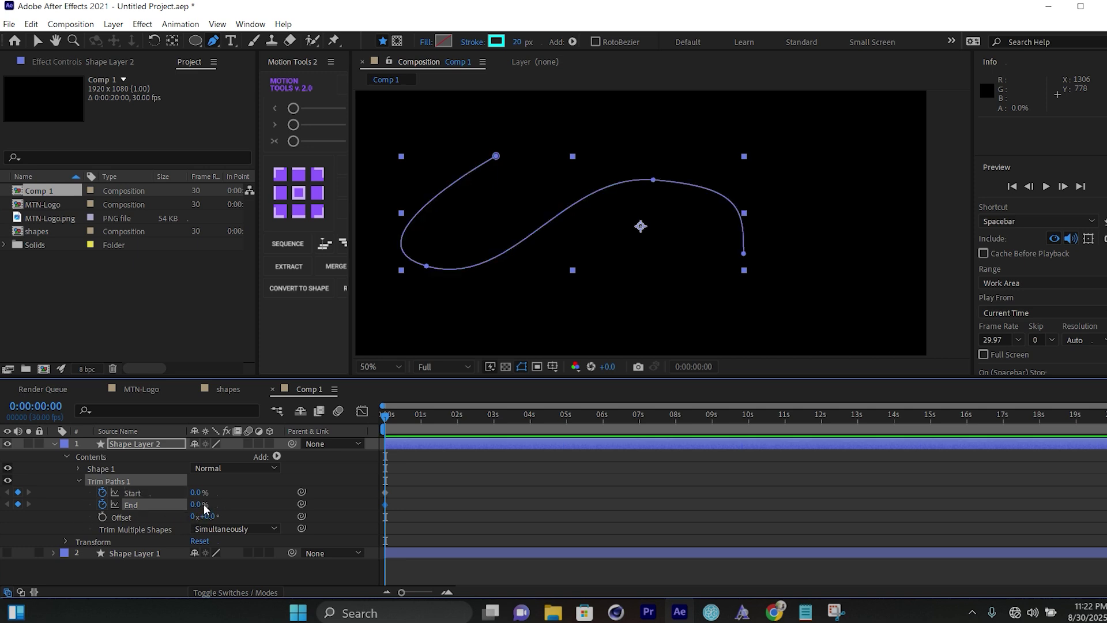
Keyframe both Start and End of the curve's Trim Paths at 100% at 0:00:01:29.
left_click_drag(386, 422, 456, 421)
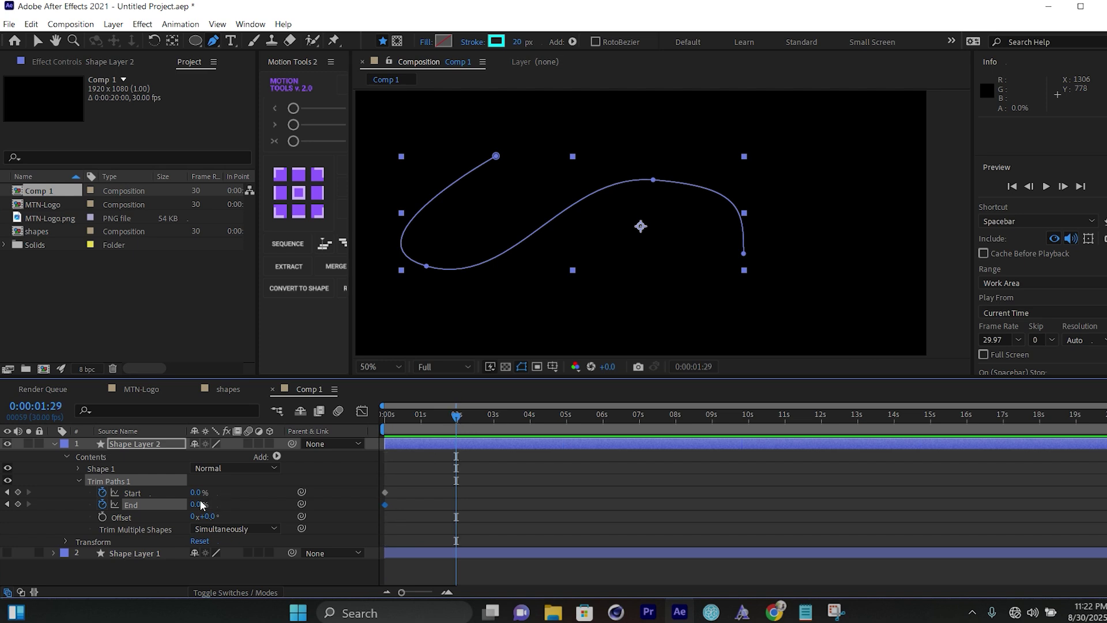
left_click_drag(201, 505, 266, 506)
left_click_drag(196, 493, 604, 481)
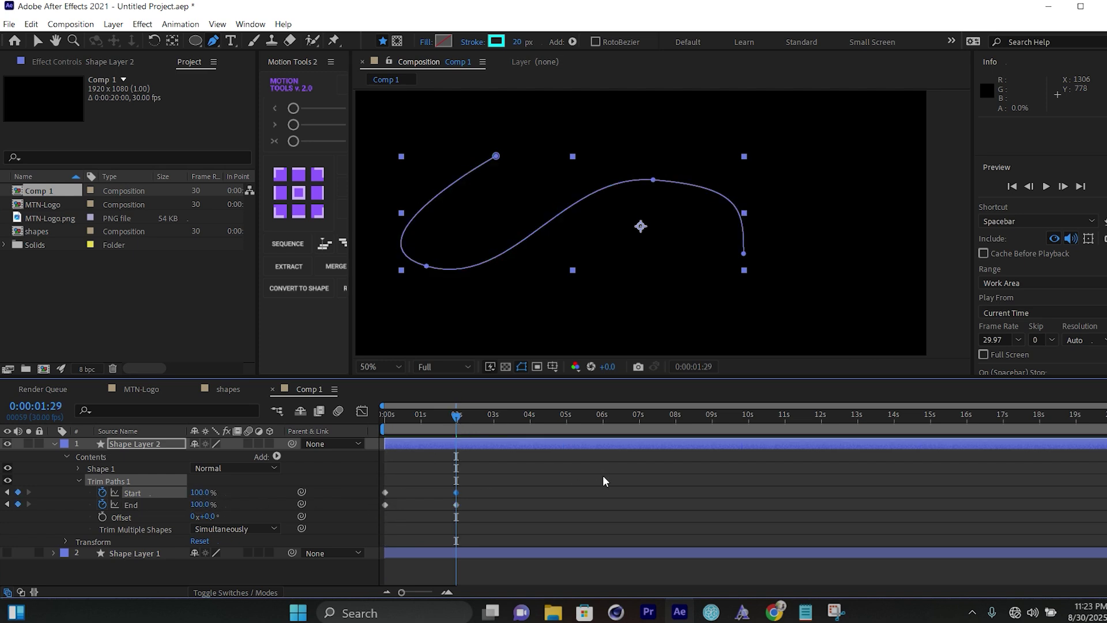
Play back the curve's trim animation from the first frame.
key("Home")
key("space")
key("space")
Shift both Start keyframes so the first sits at 0:00:00:15, and preview the offset curve animation from the beginning.
left_click(489, 484)
left_click_drag(477, 488, 402, 487)
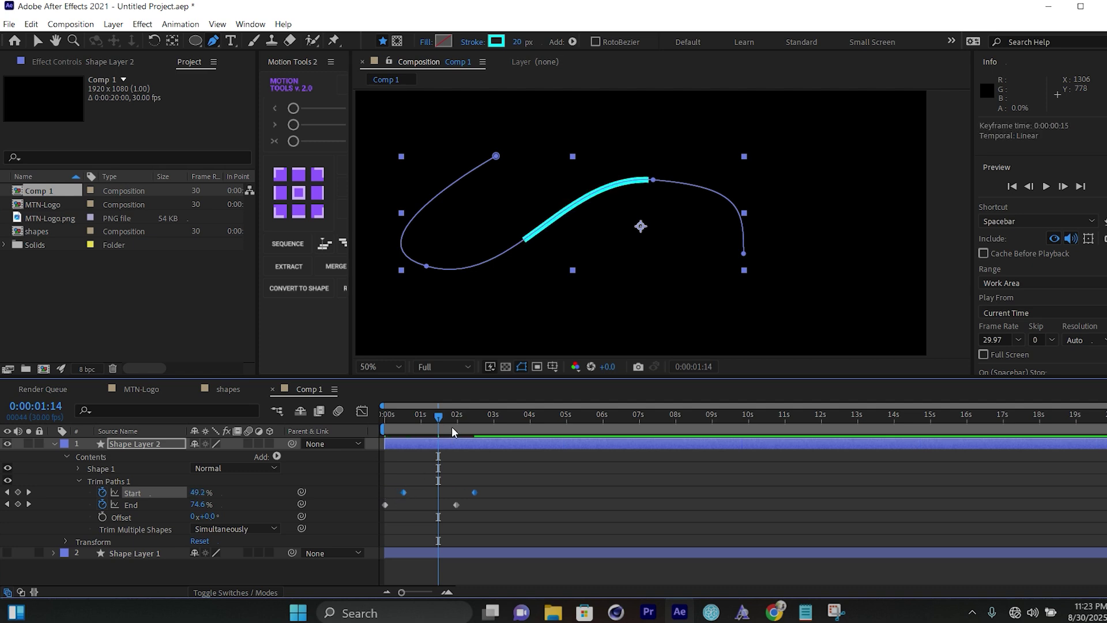
key("Home")
key("space")
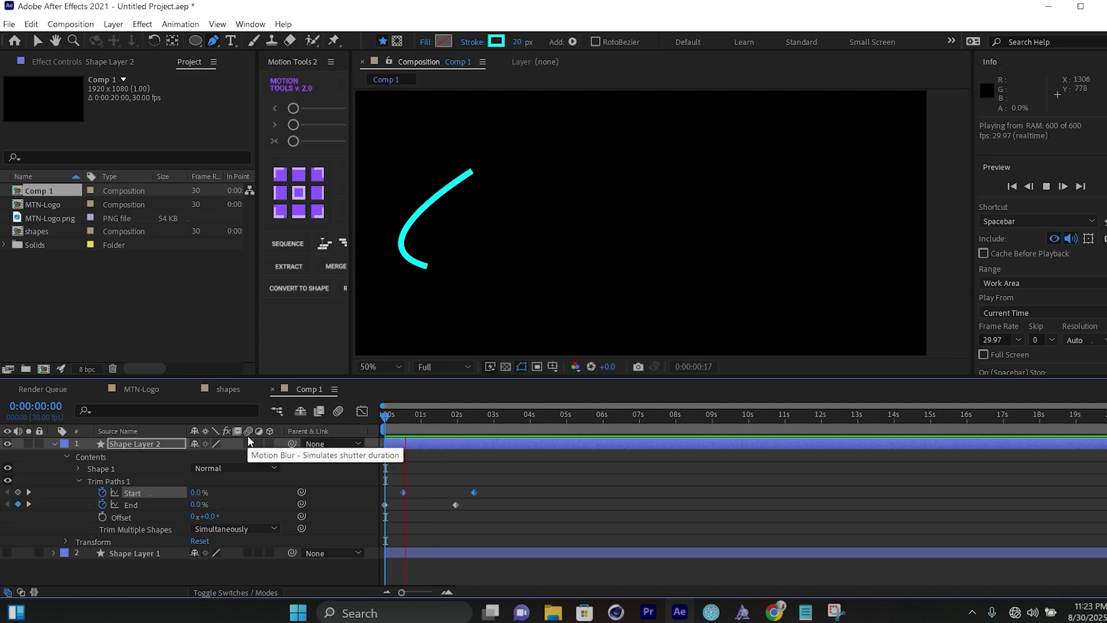
Replay the curve's offset trim animation from the first frame.
key("space")
key("Home")
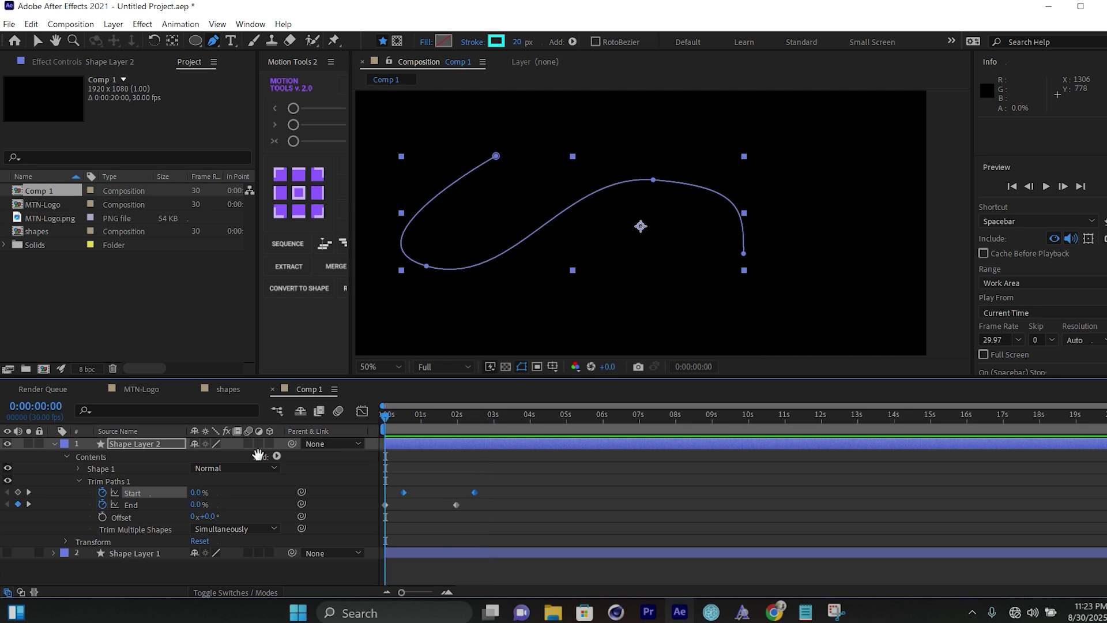
key("space")
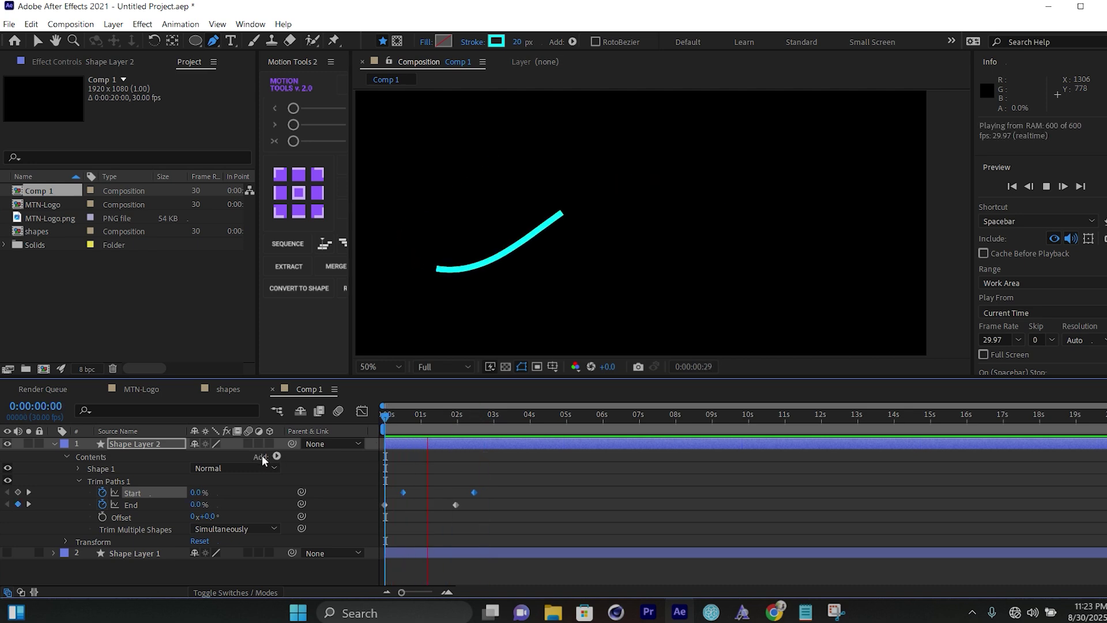
key("space")
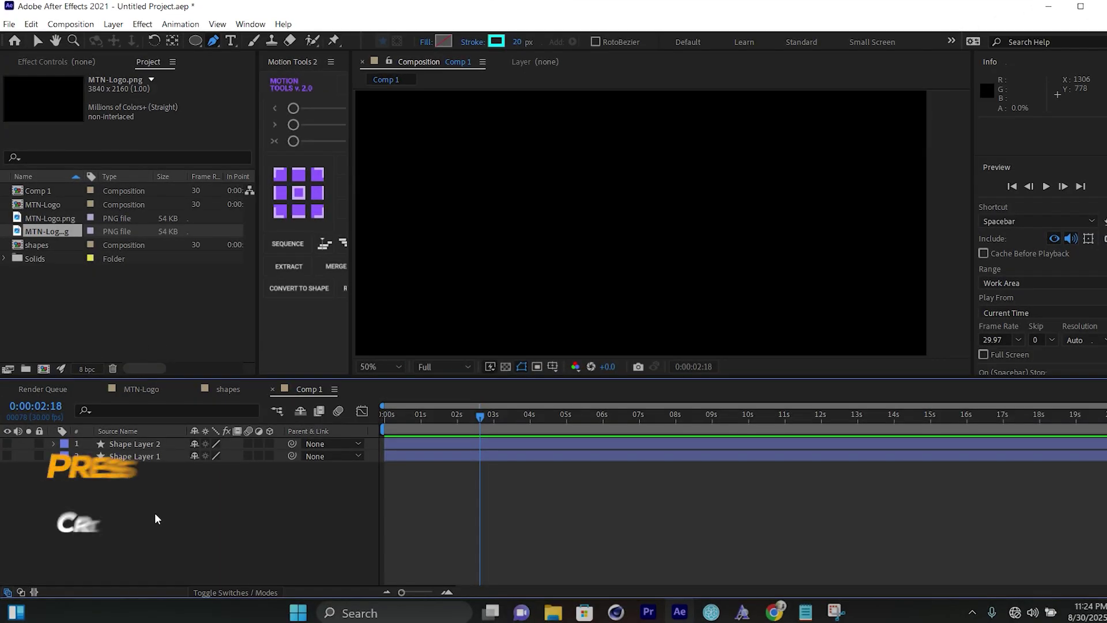
Create a 1920 x 1080, 30 fps, 20-second composition and place the MTN-Logo.png image in it.
key("ctrl+n")
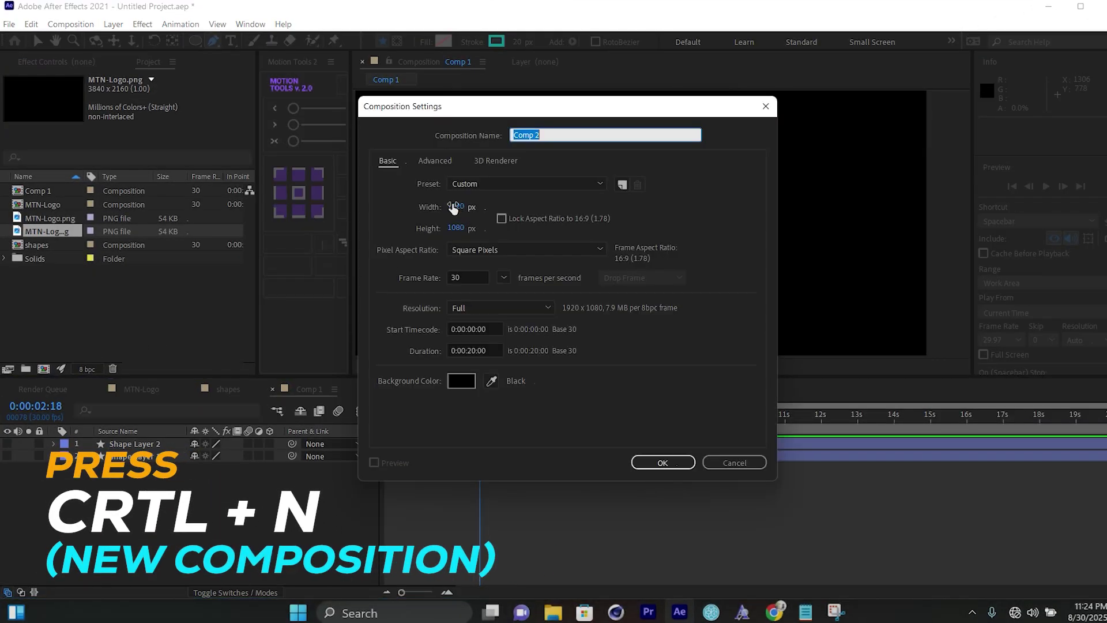
left_click(681, 466)
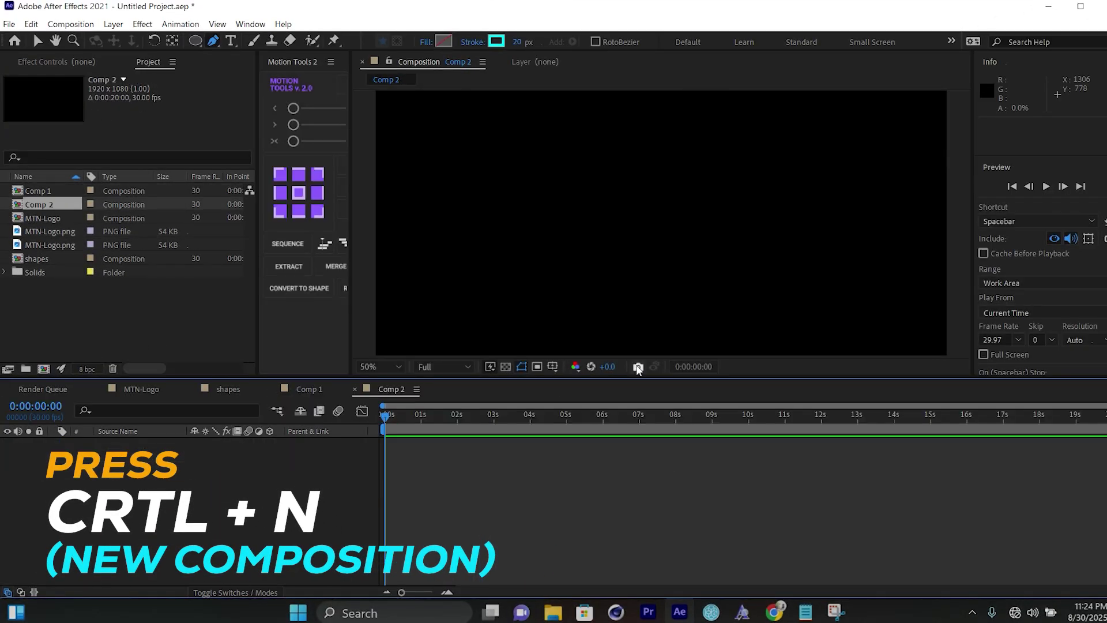
left_click_drag(1106, 462, 81, 320)
left_click_drag(36, 250, 103, 482)
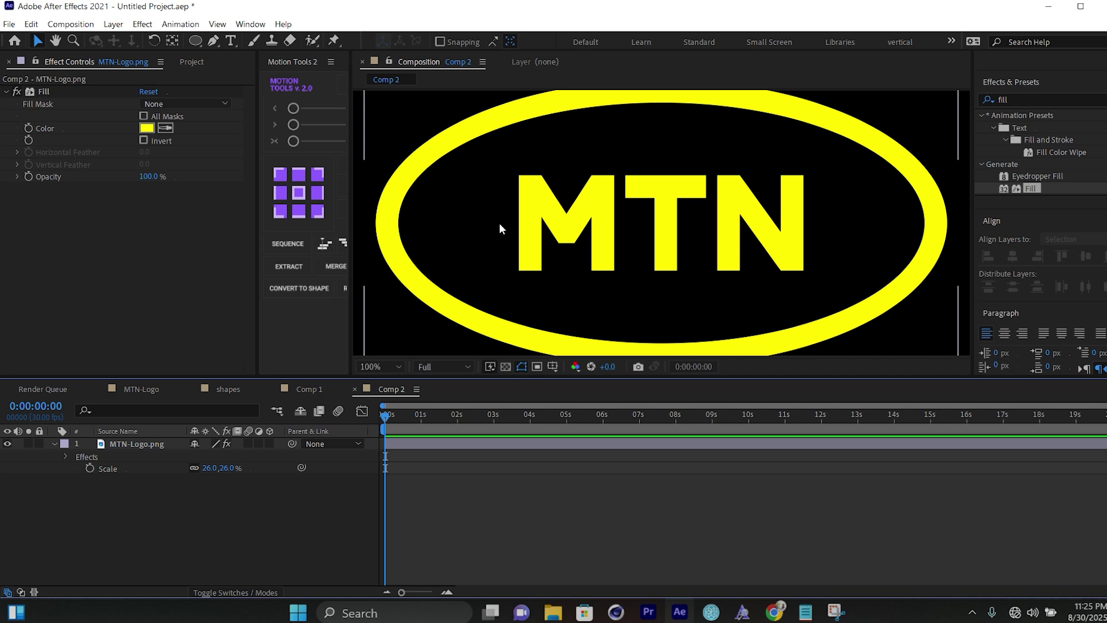
With no layer selected, trace the logo's letter M with the Pen tool as one open cyan 20 px stroke.
key("comma")
key("period")
left_click(213, 40)
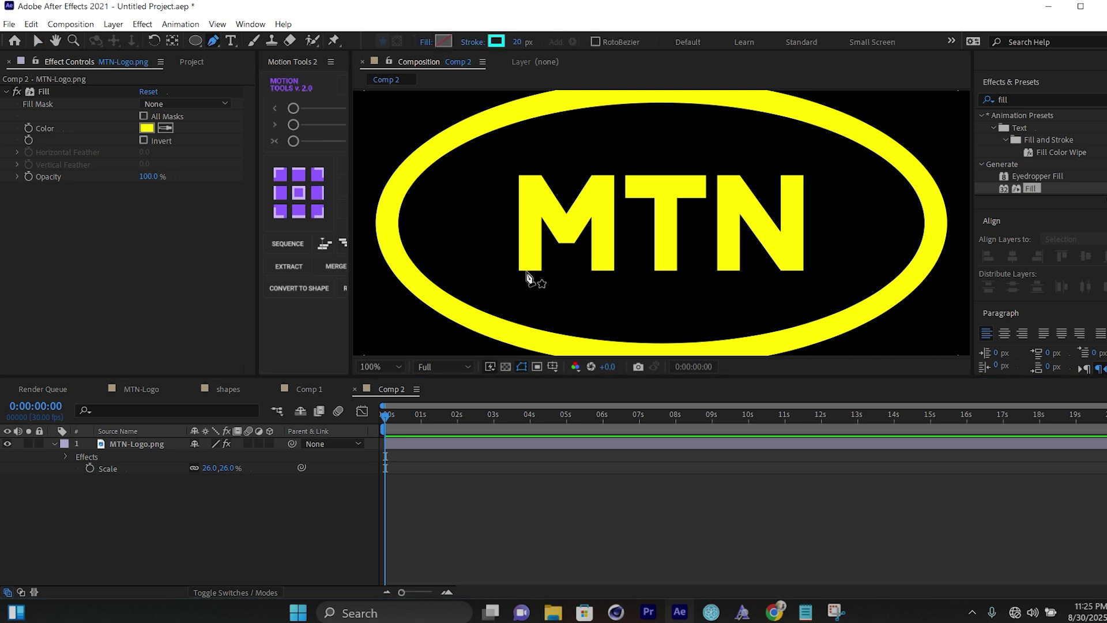
scroll(526, 276, "up", 4)
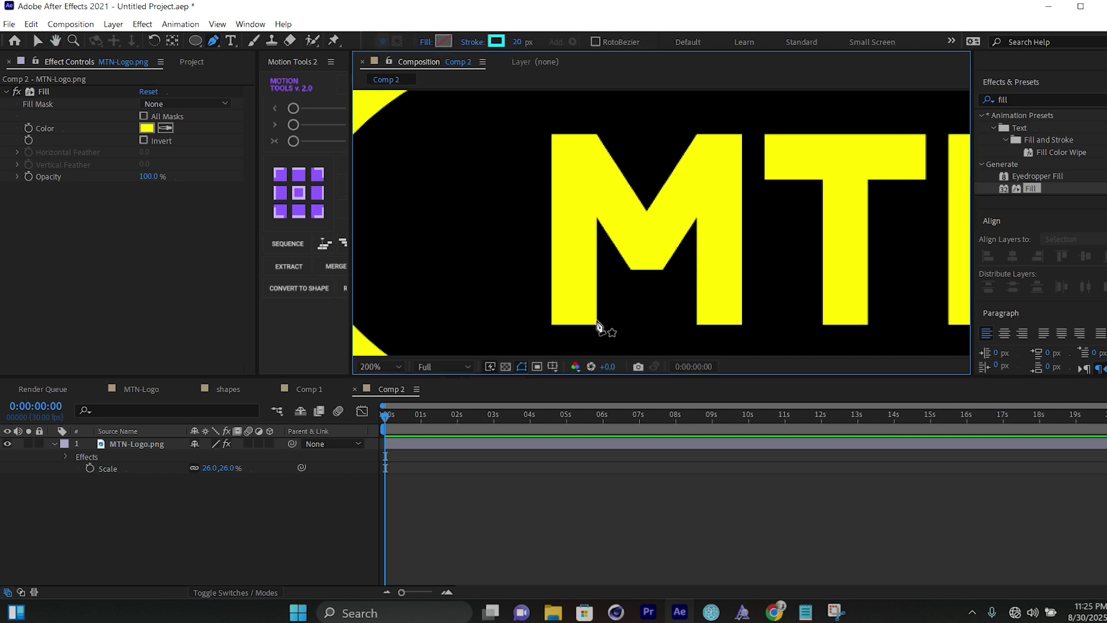
left_click(144, 446)
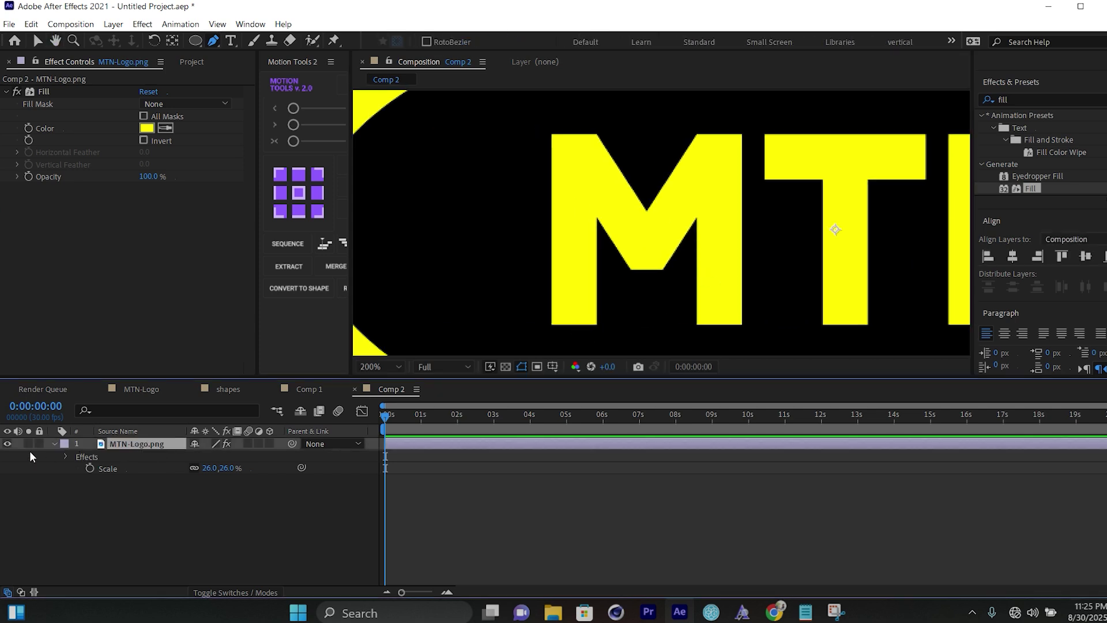
left_click(7, 444)
left_click(7, 444)
left_click(272, 539)
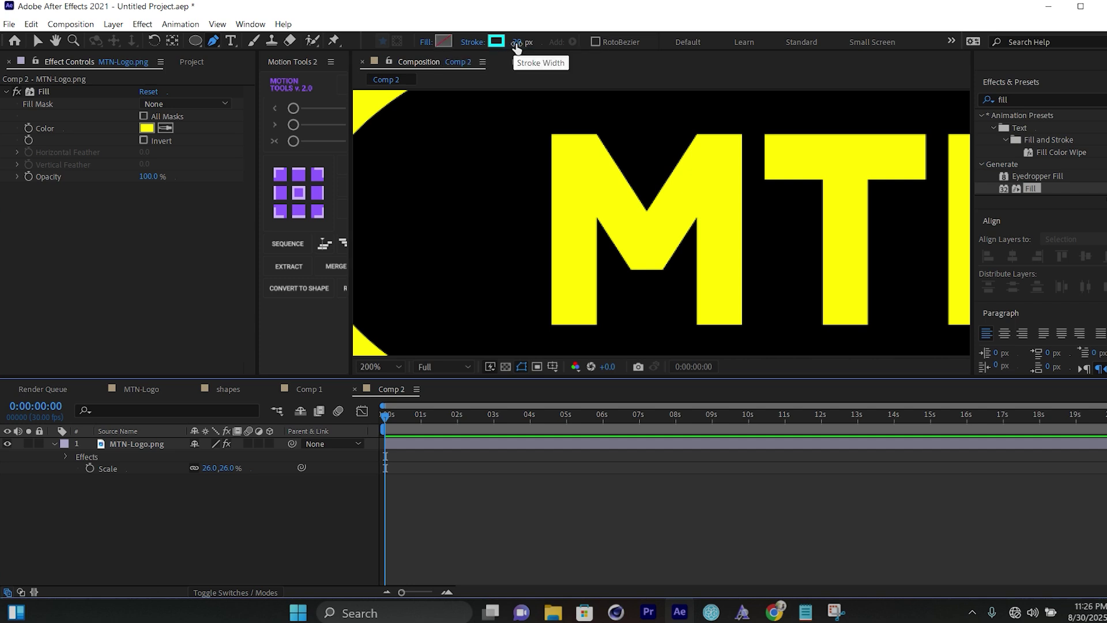
left_click(568, 326)
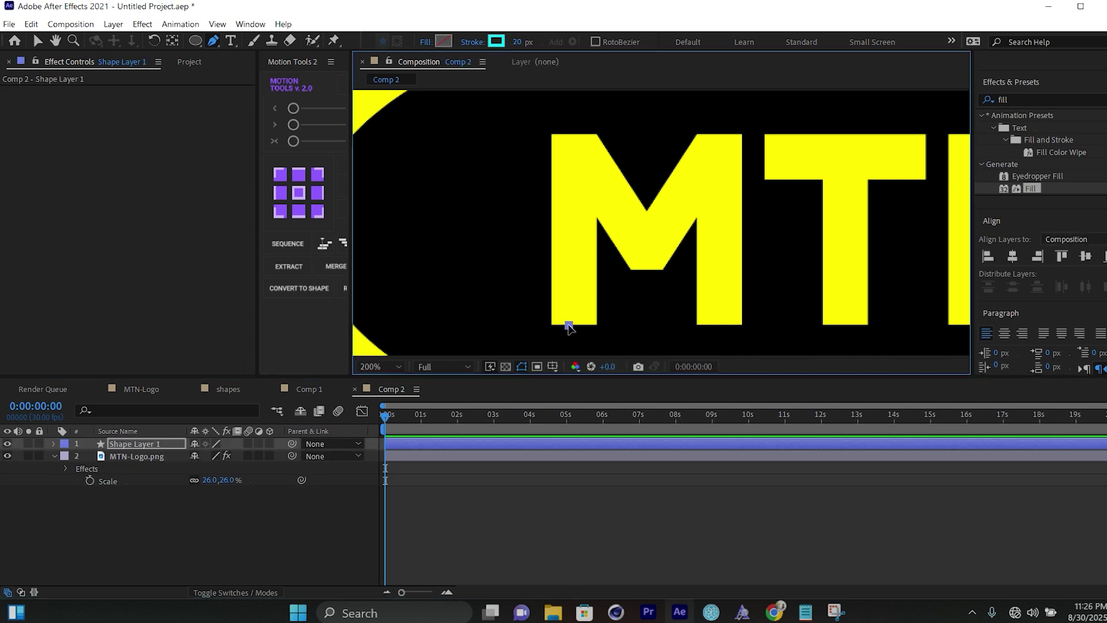
left_click(573, 135)
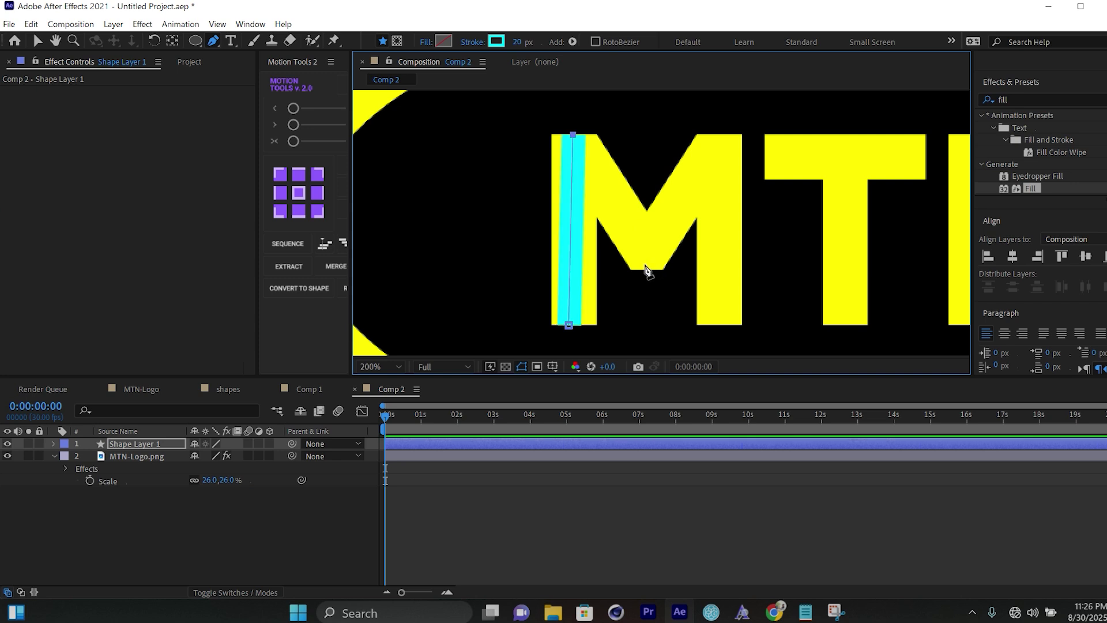
left_click(646, 265)
left_click(715, 135)
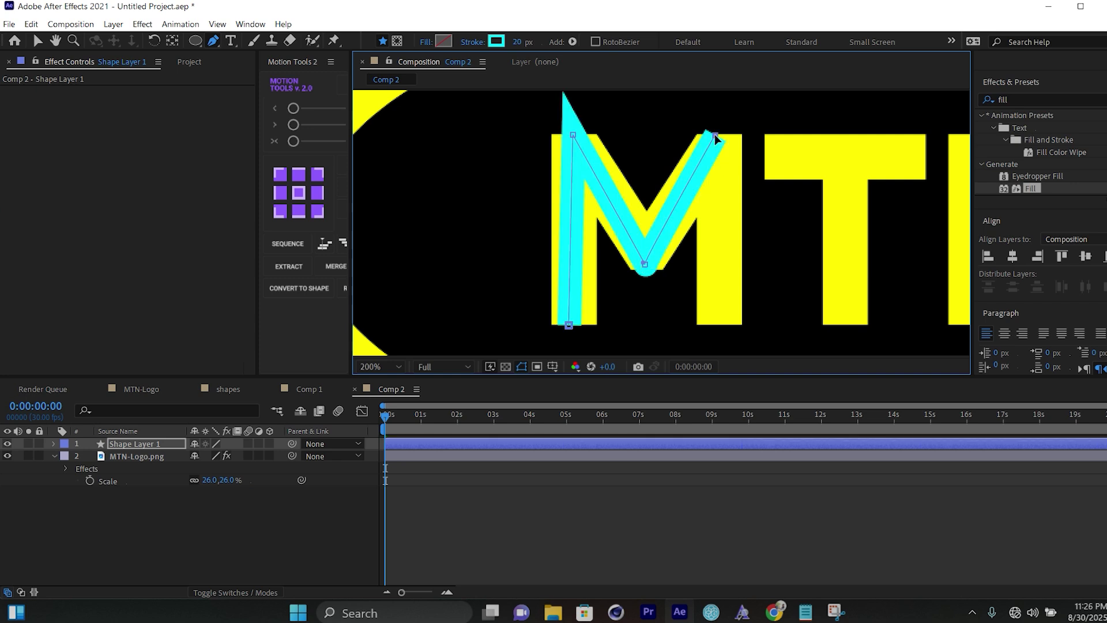
left_click(720, 324)
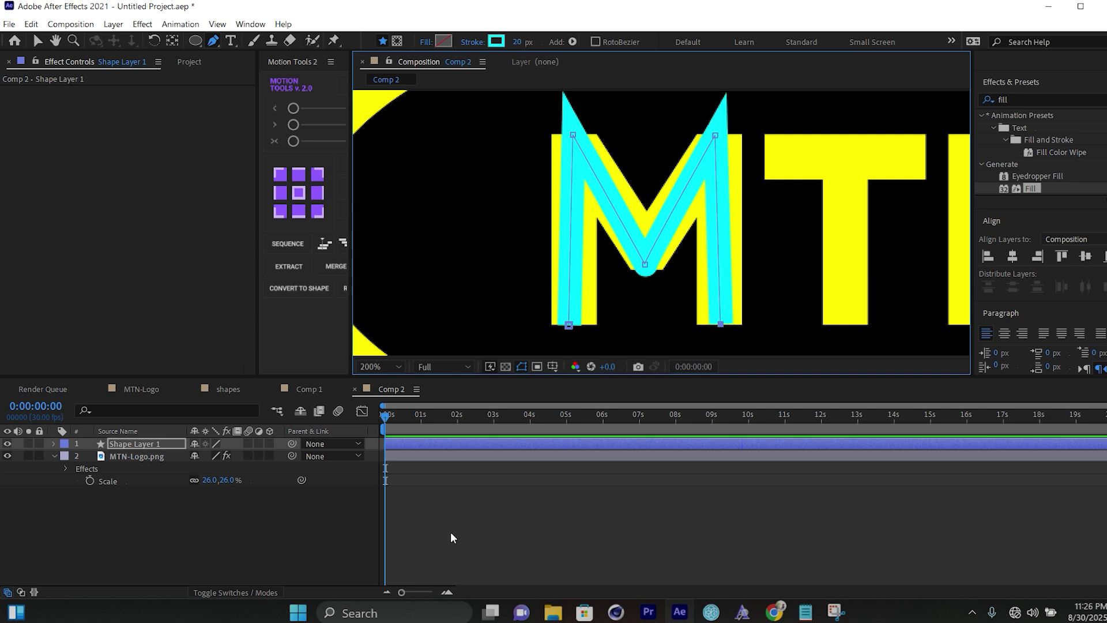
Trace the letter T on a new shape layer, drawing its crossbar and stem as two separate cyan pen paths.
left_click(335, 539)
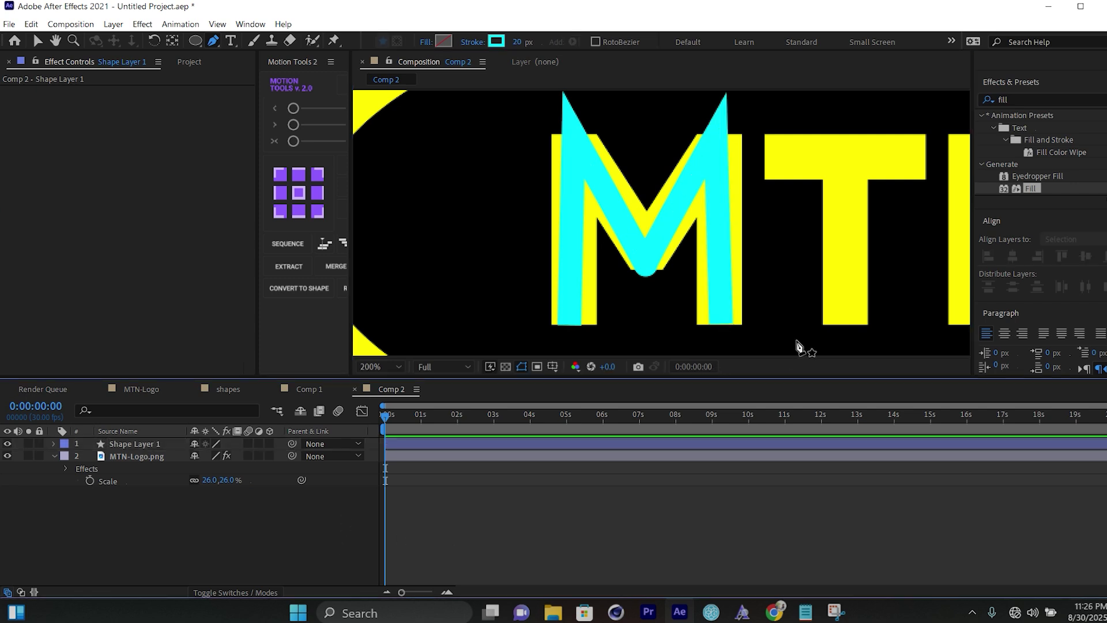
left_click(764, 152)
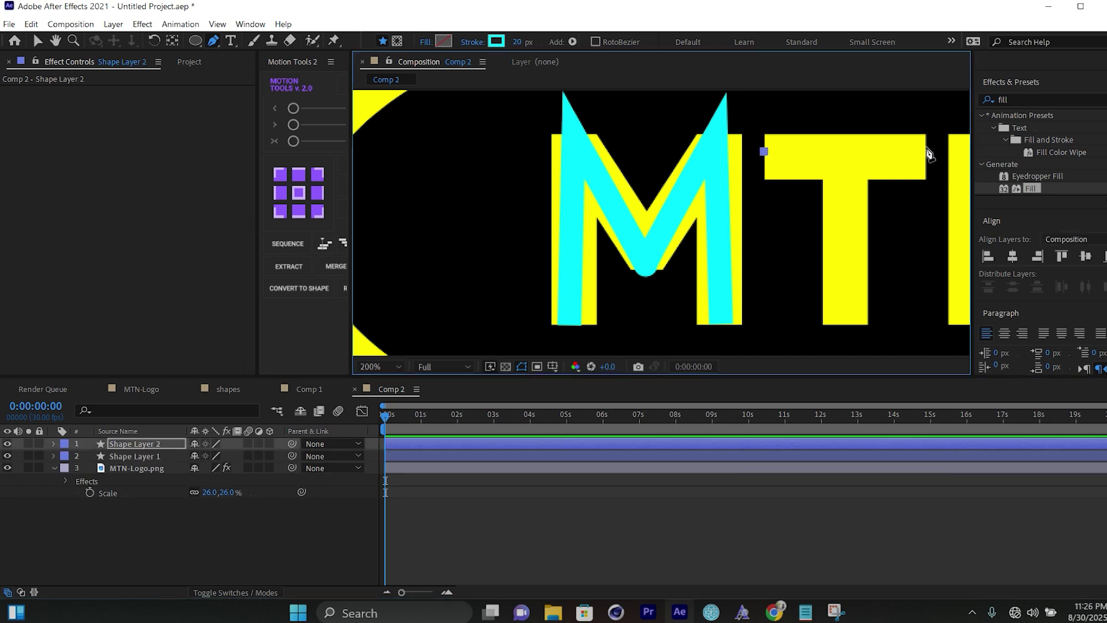
left_click(924, 153)
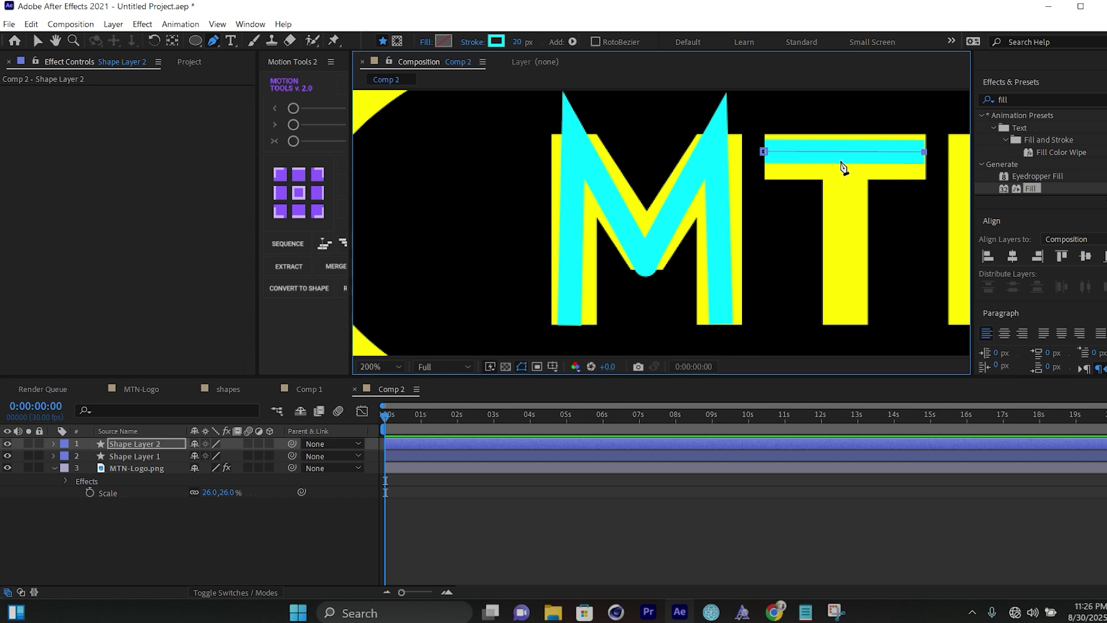
left_click(141, 443)
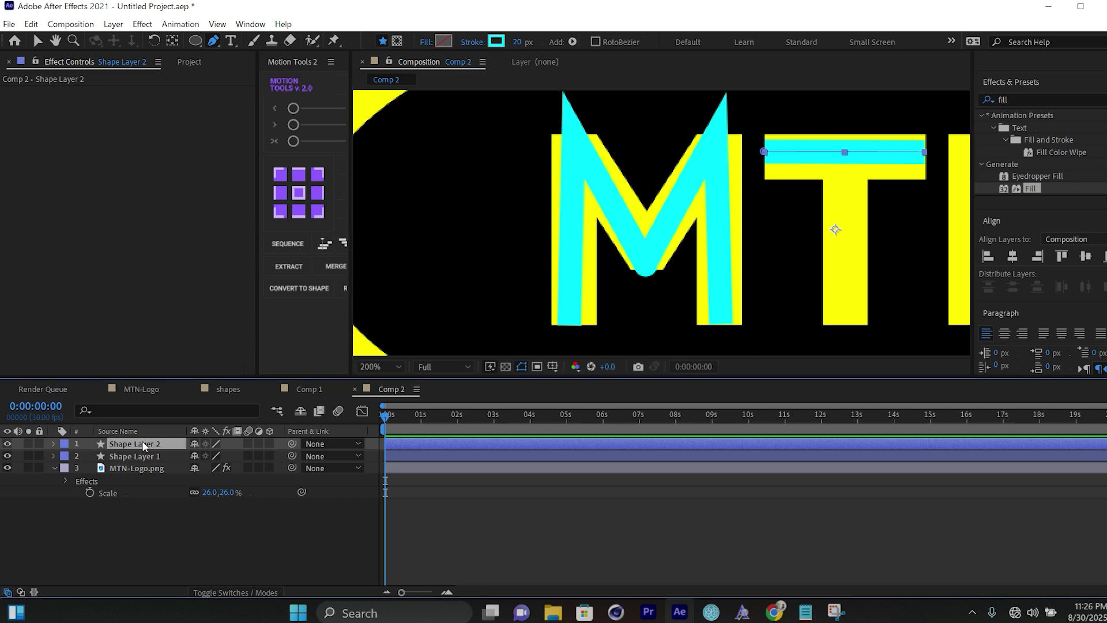
left_click(844, 326)
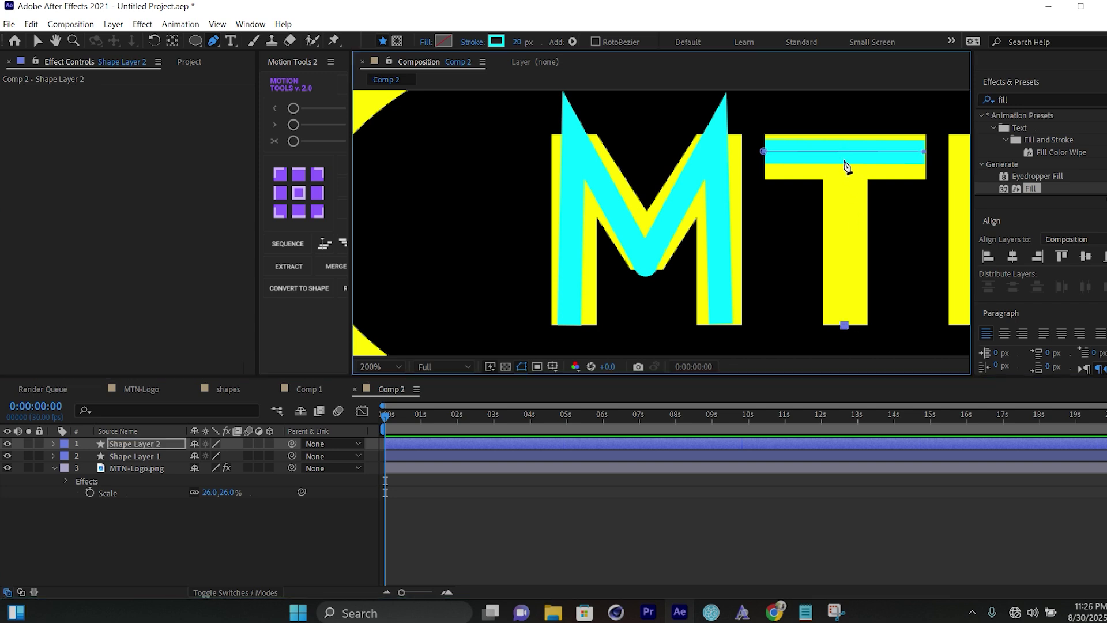
left_click(845, 151)
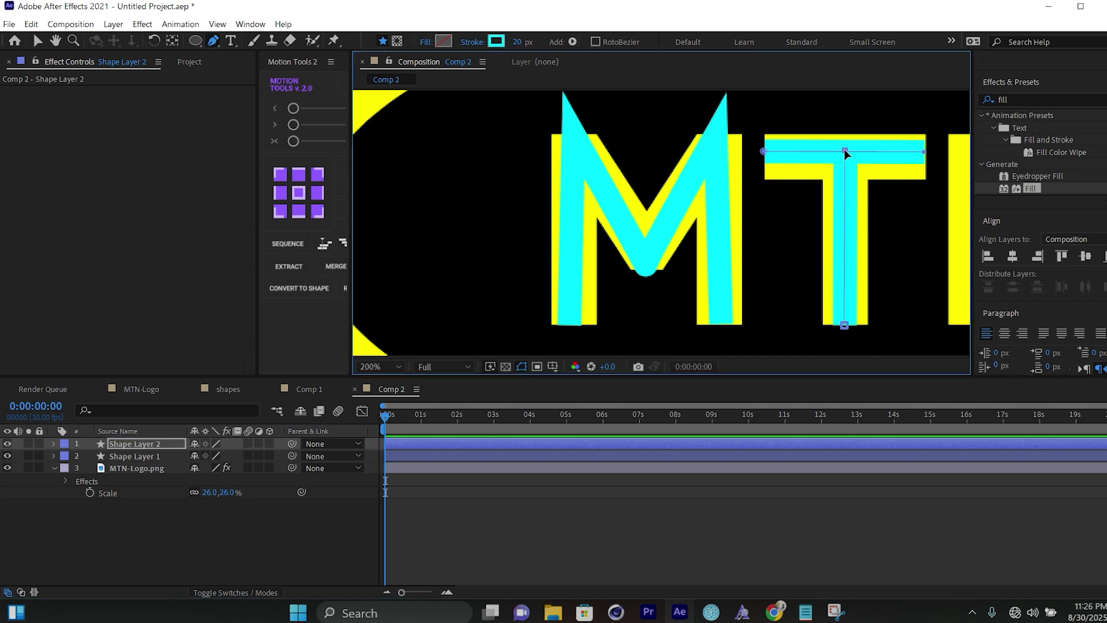
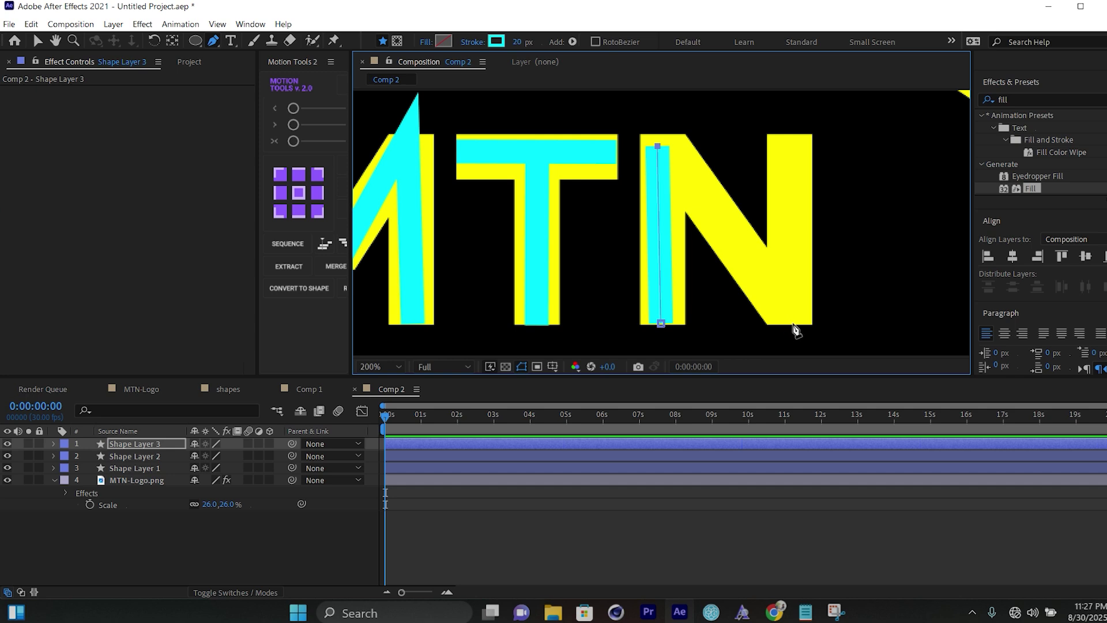
Complete the letter N's pen path with its diagonal and its right stem up to the letter's top edge.
left_click(793, 322)
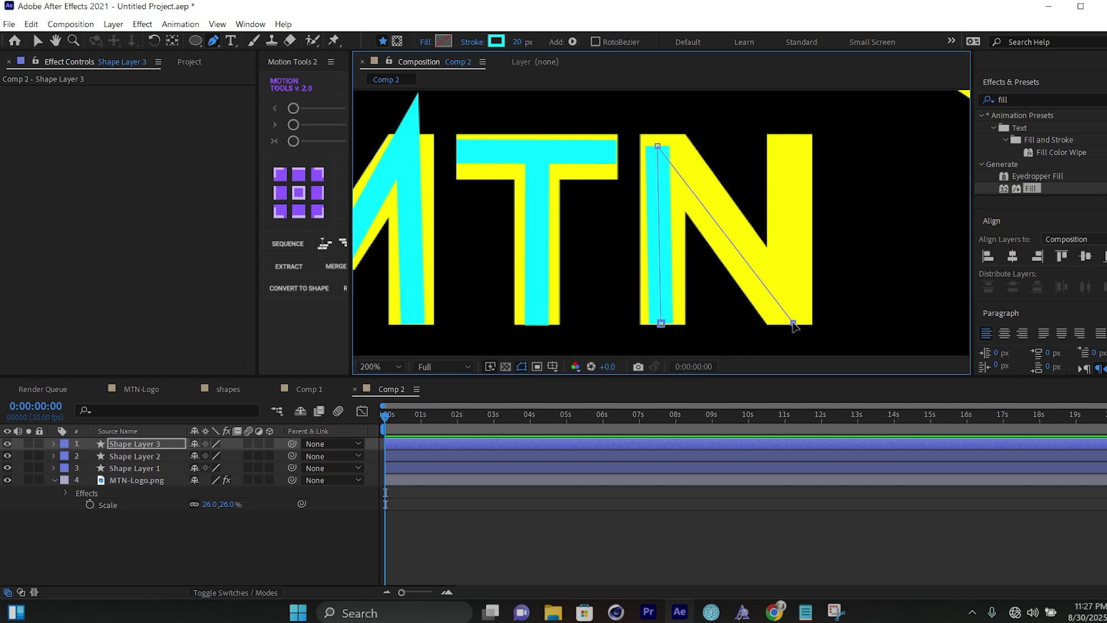
left_click(789, 135)
key("slash")
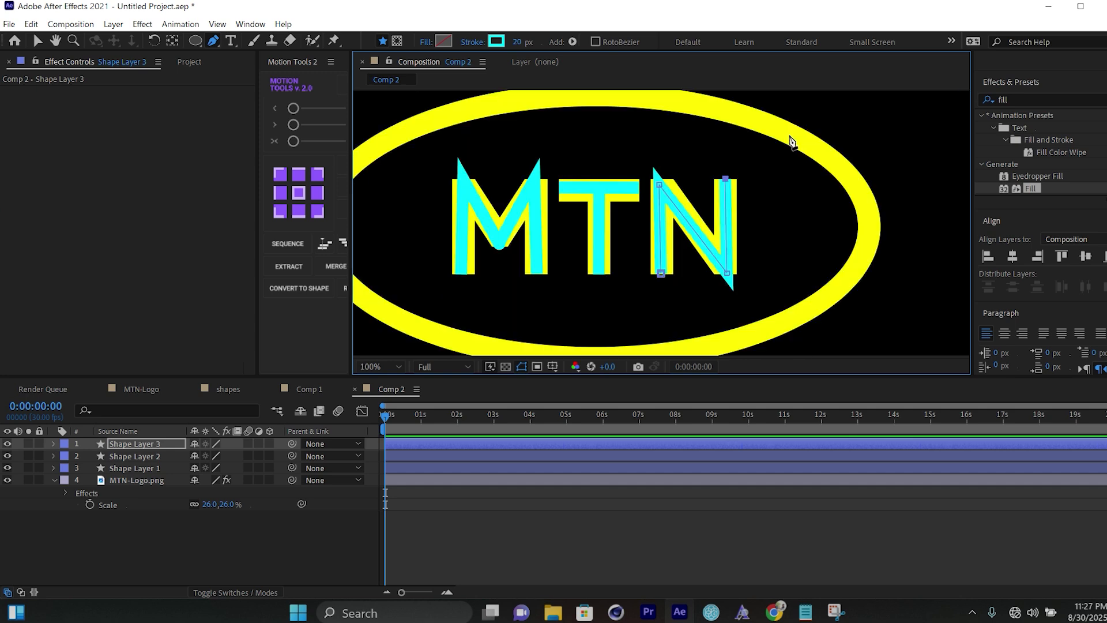
Draw a cyan-stroked ellipse around the MTN letters on a new shape layer with the Ellipse tool.
left_click_drag(694, 218, 729, 217)
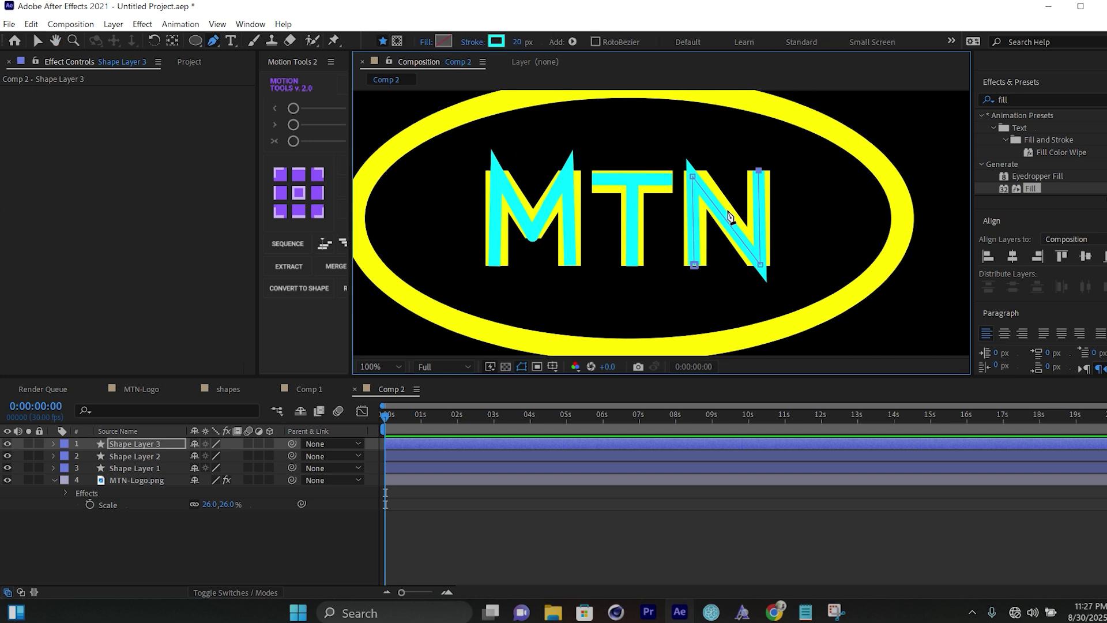
key("comma")
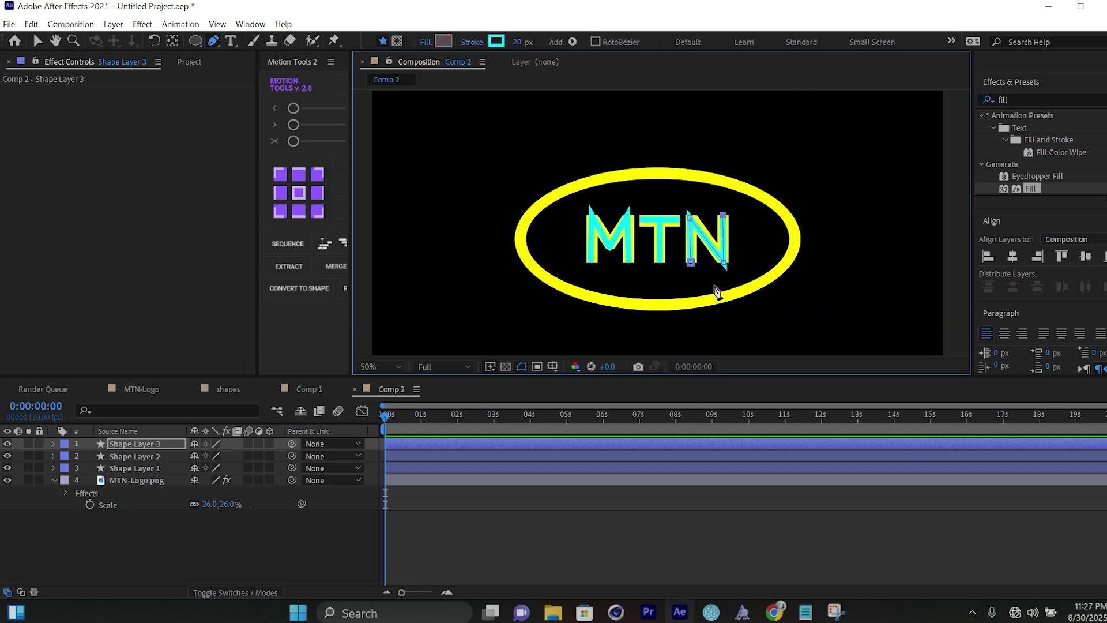
left_click(162, 538)
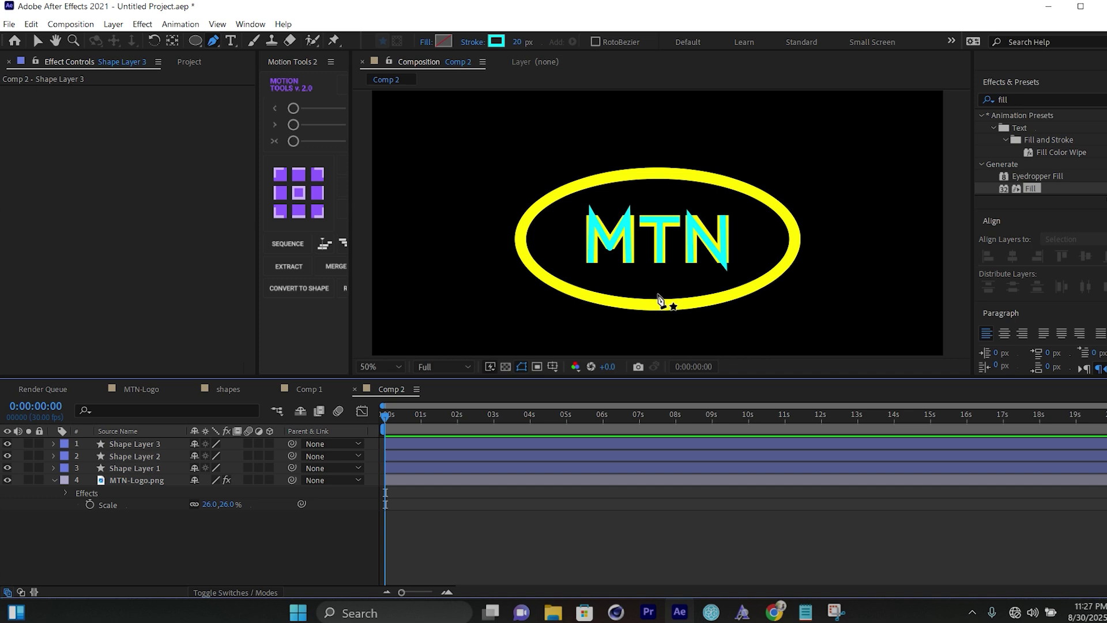
left_click(194, 41)
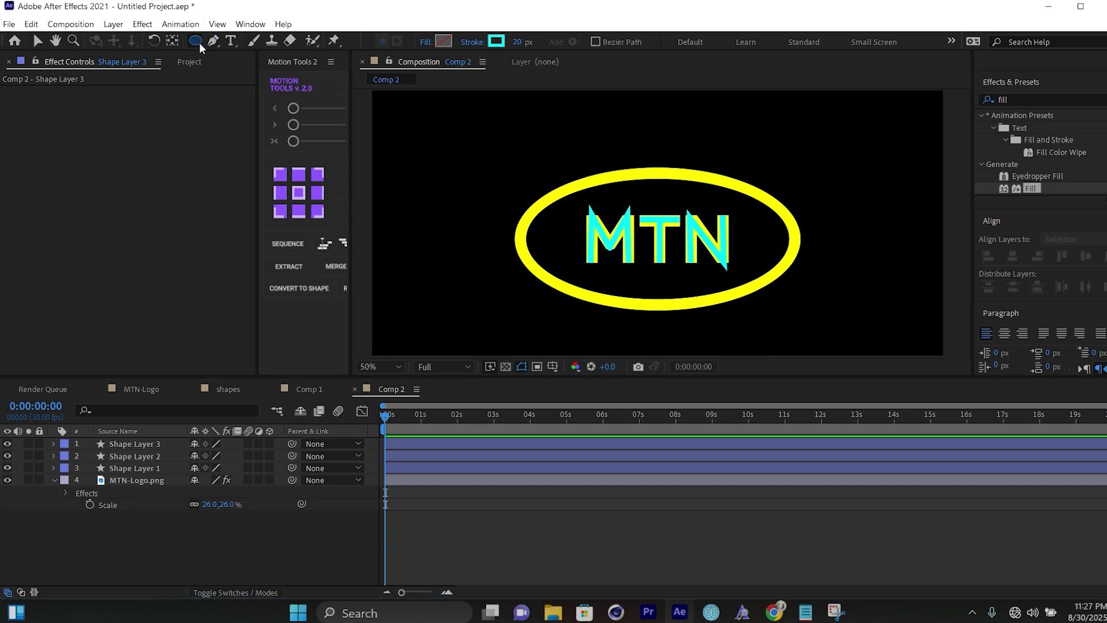
left_click_drag(471, 169, 767, 275)
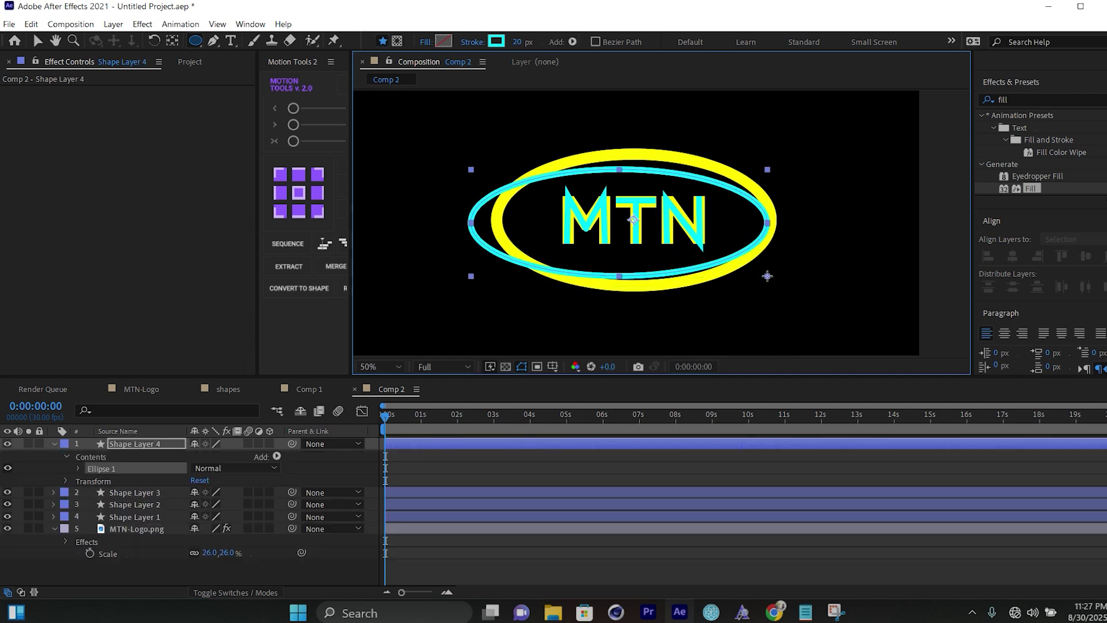
Resize and reposition the cyan ellipse to line up with the logo's yellow ring.
left_click(123, 442)
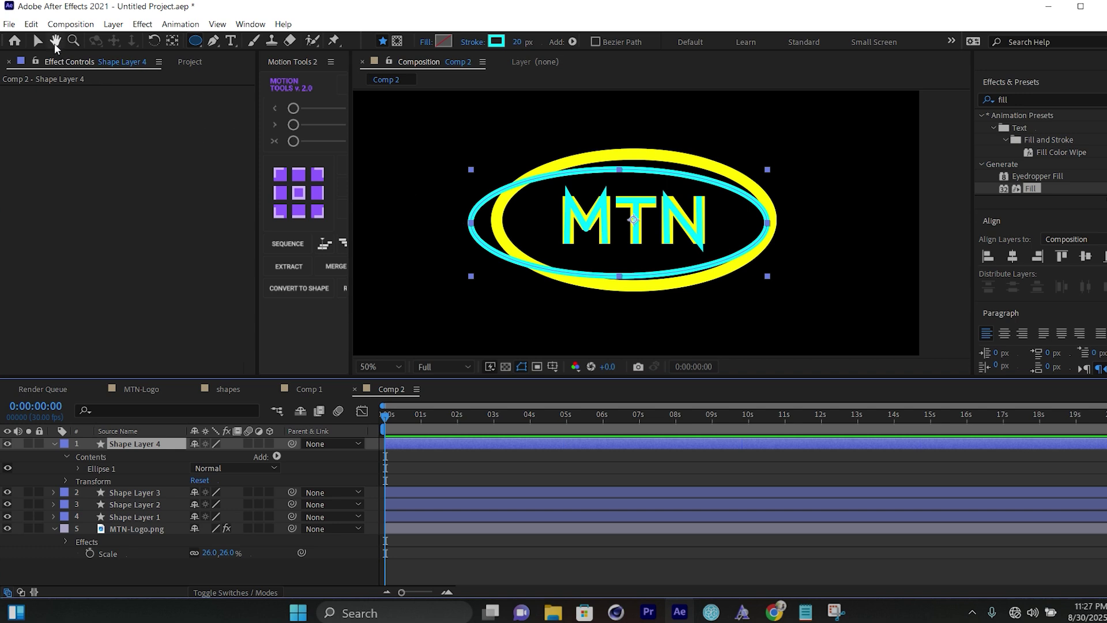
left_click(37, 41)
left_click_drag(471, 223, 496, 218)
left_click_drag(746, 223, 759, 223)
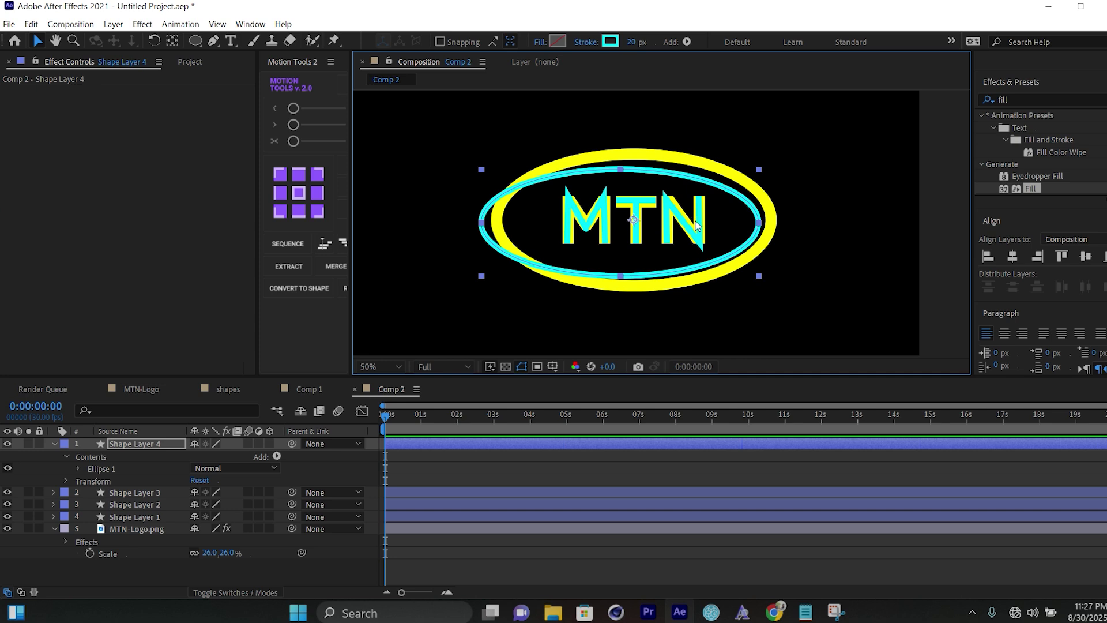
left_click_drag(691, 224, 702, 226)
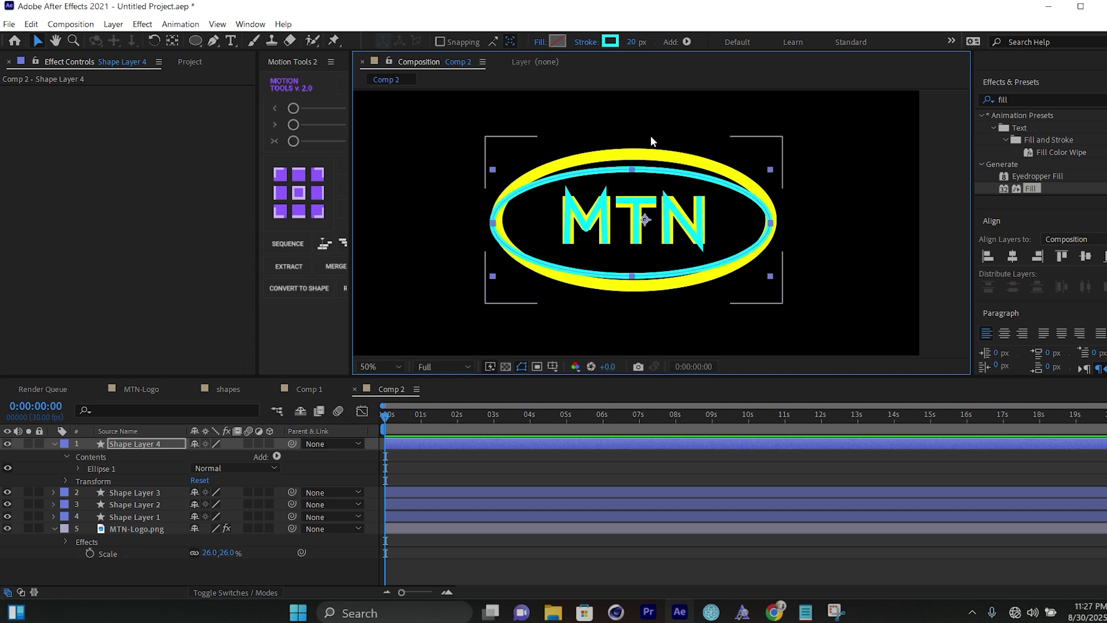
key("u")
Set the letter M's stroke width to 47 px so it covers the yellow letter beneath.
key("period")
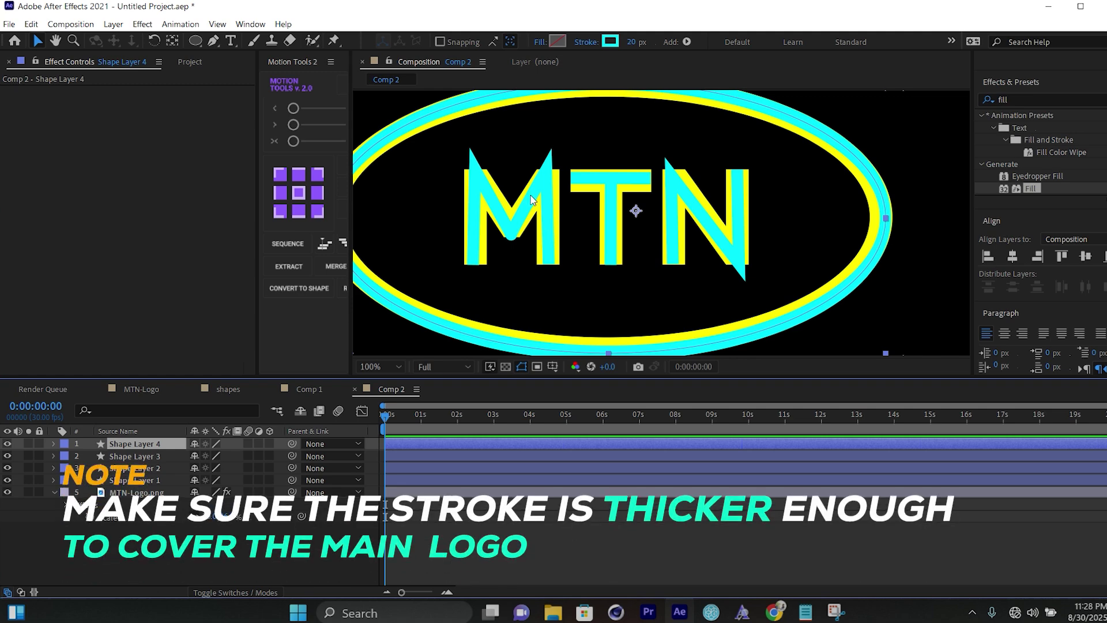
left_click(153, 479)
key("period")
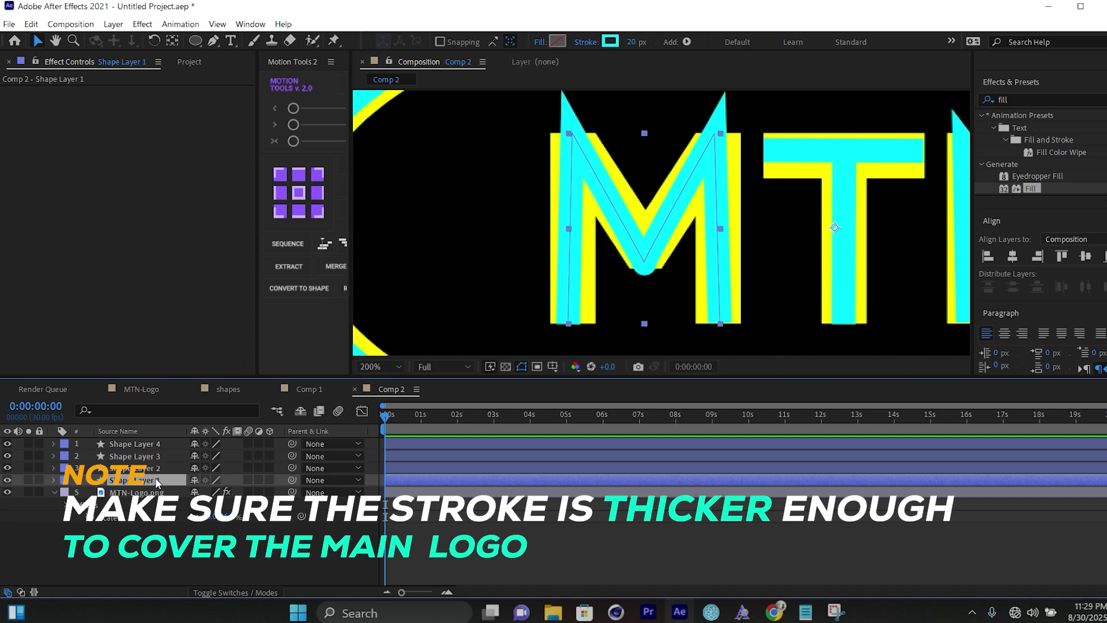
left_click_drag(634, 42, 644, 41)
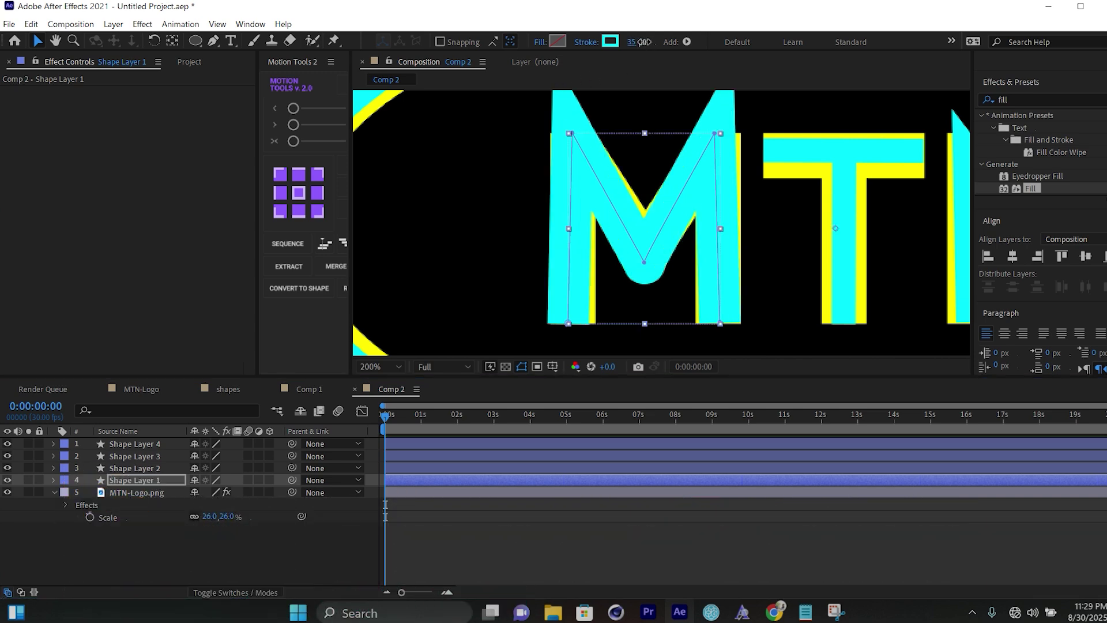
left_click_drag(644, 41, 650, 39)
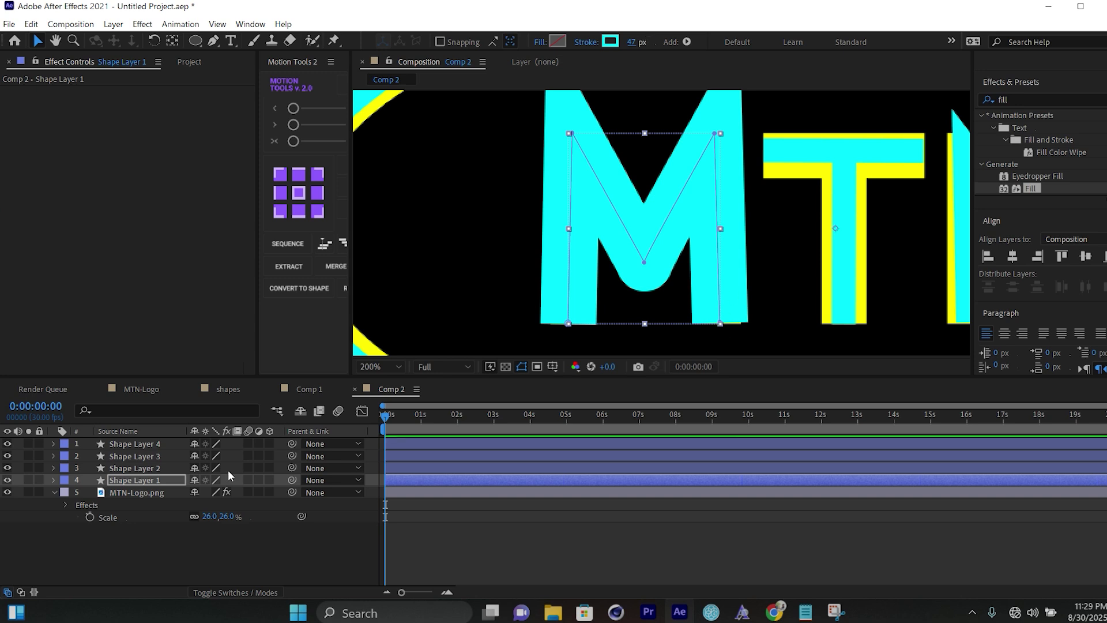
Nudge the letter M's shape slightly downward so its stroke covers the yellow at the letter's feet, and select its path.
left_click(53, 480)
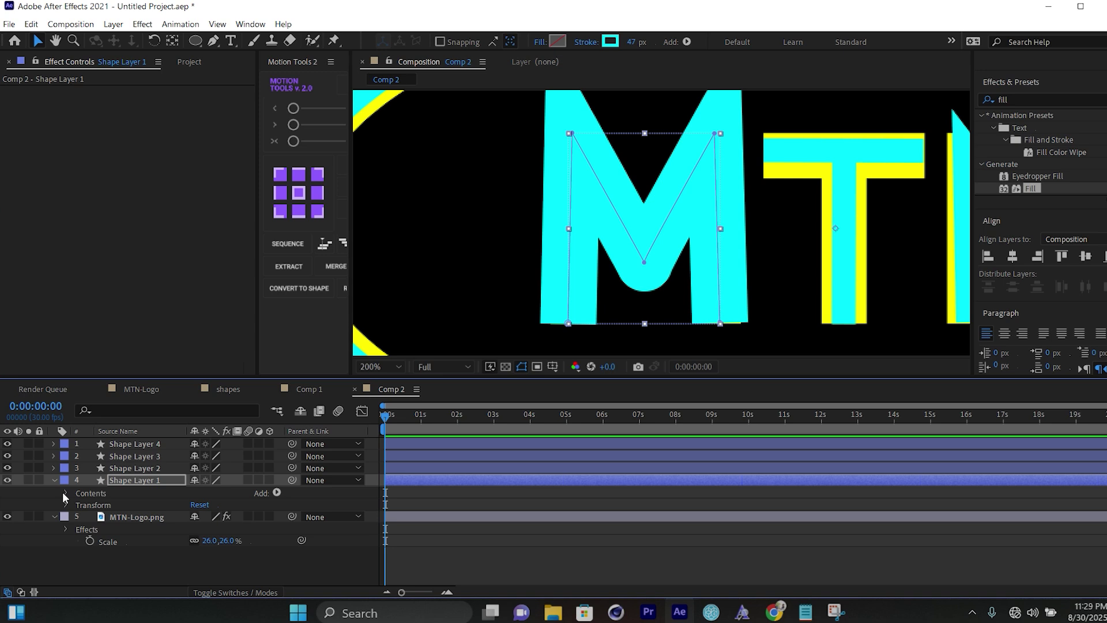
left_click(64, 493)
left_click(105, 504)
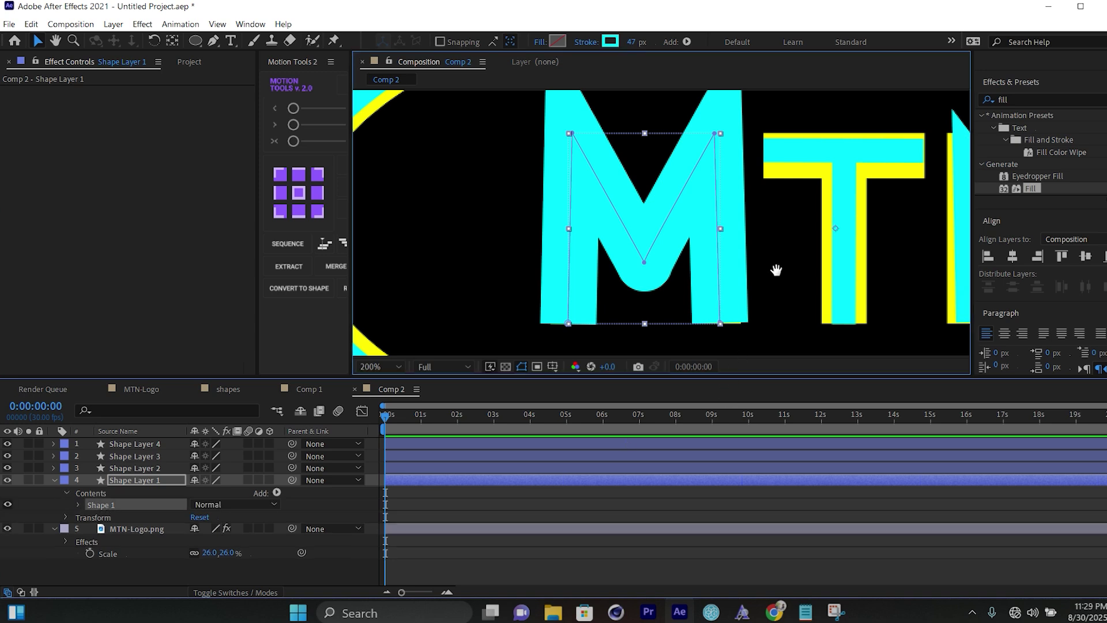
scroll(776, 196, "down", 3)
scroll(725, 257, "up", 2)
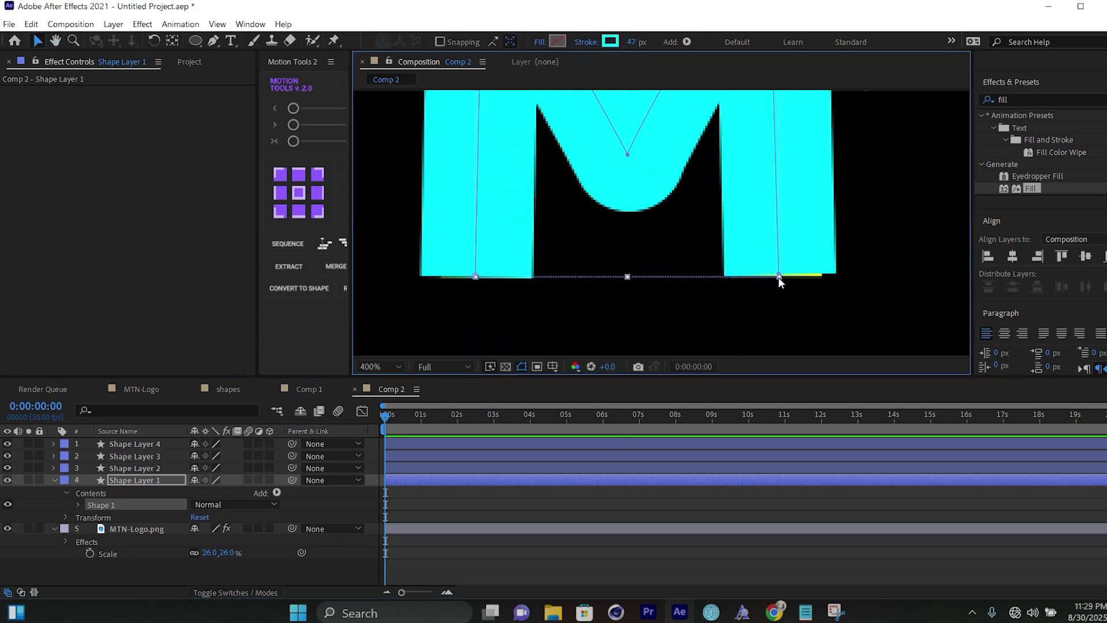
left_click_drag(777, 276, 777, 280)
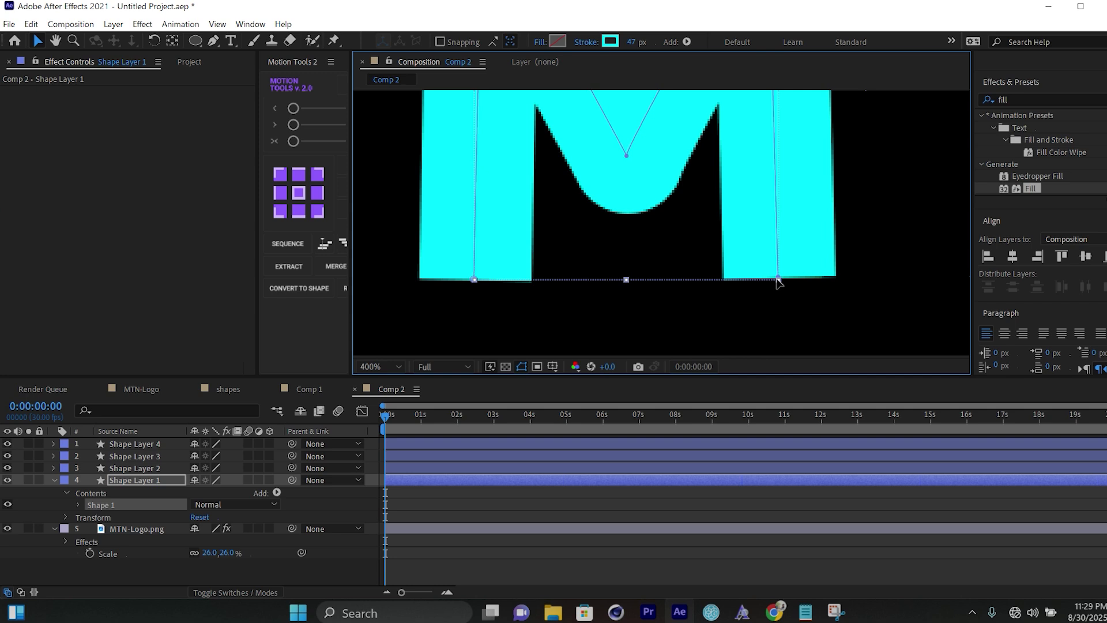
left_click(79, 504)
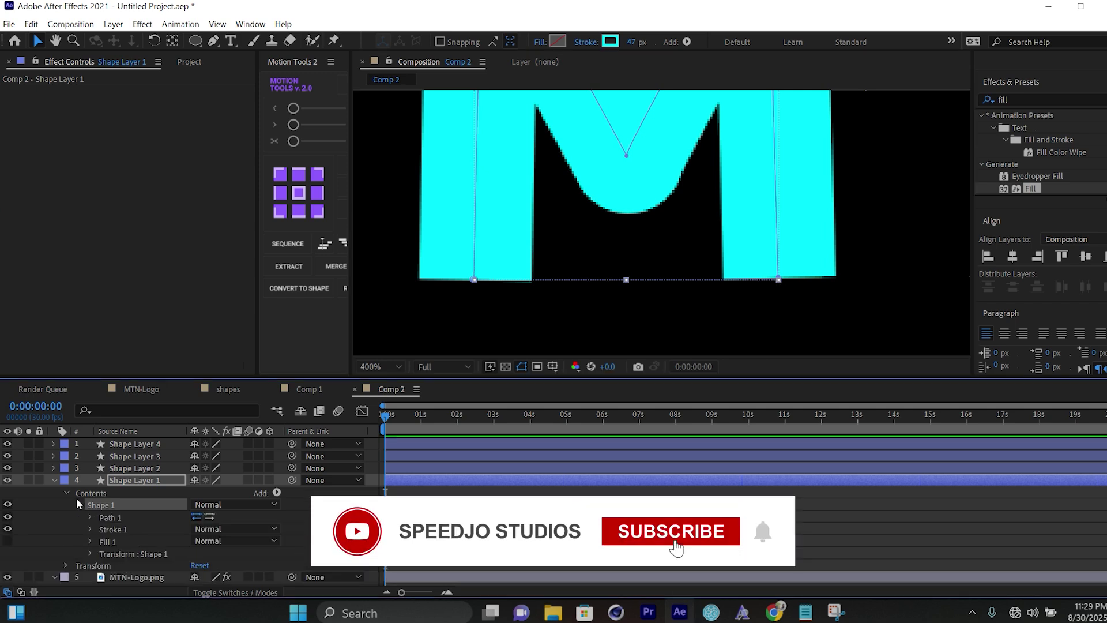
left_click(115, 518)
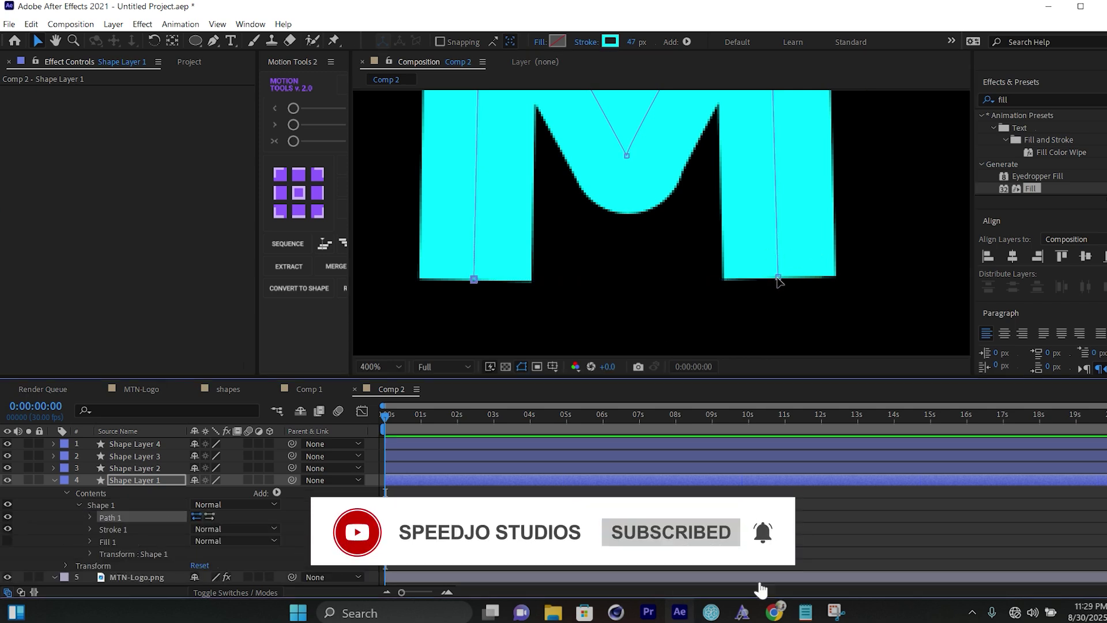
scroll(672, 294, "down", 4)
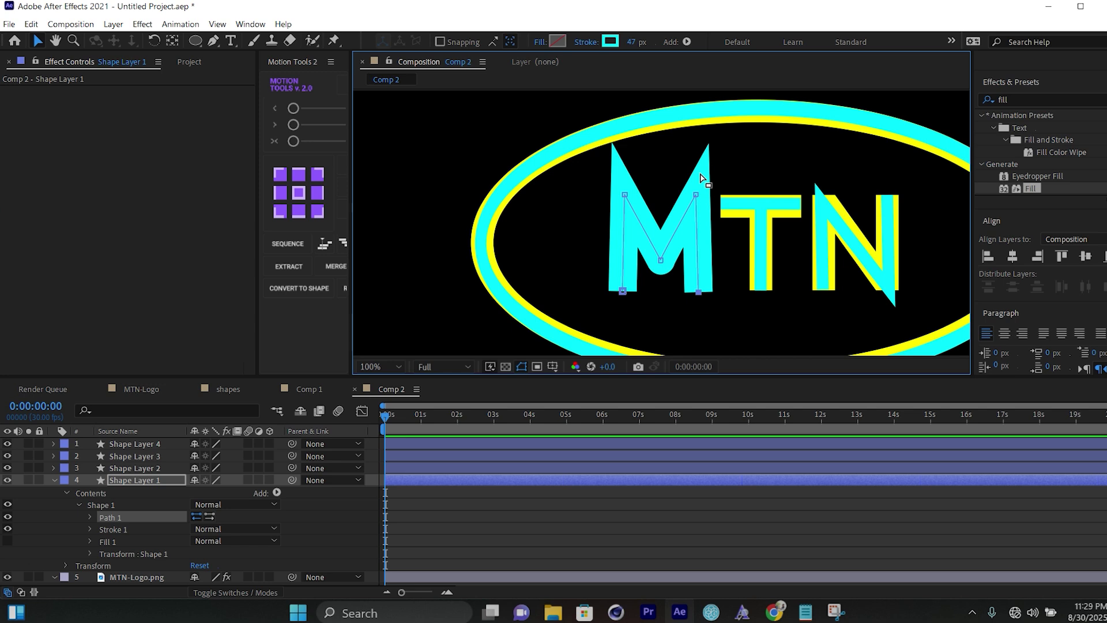
Set the line join of the letter M's stroke to Round Join.
left_click(91, 528)
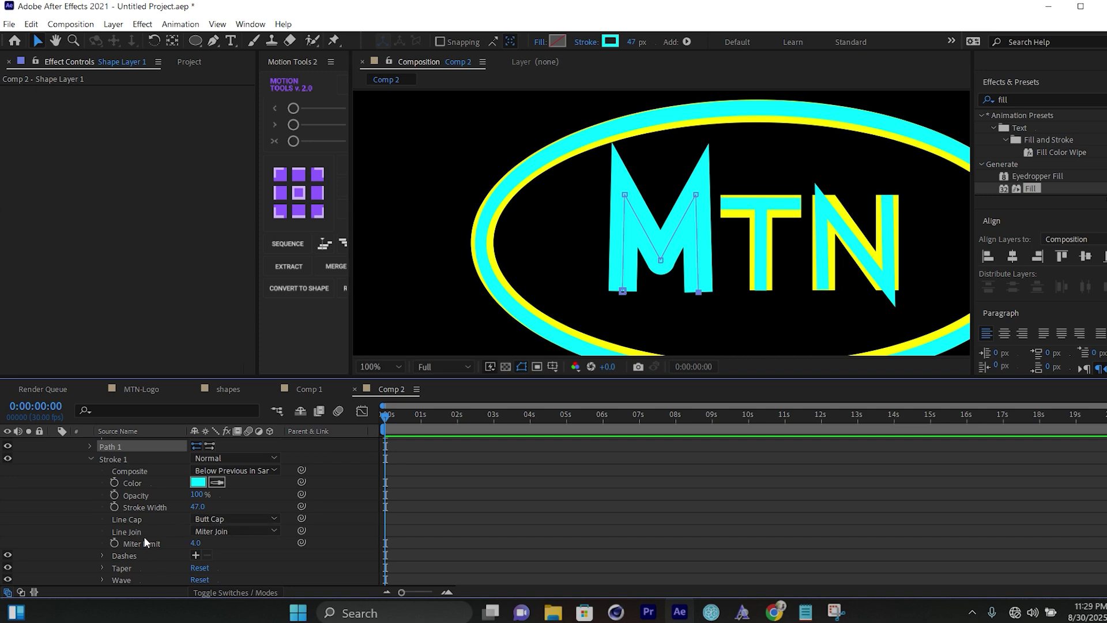
left_click(233, 532)
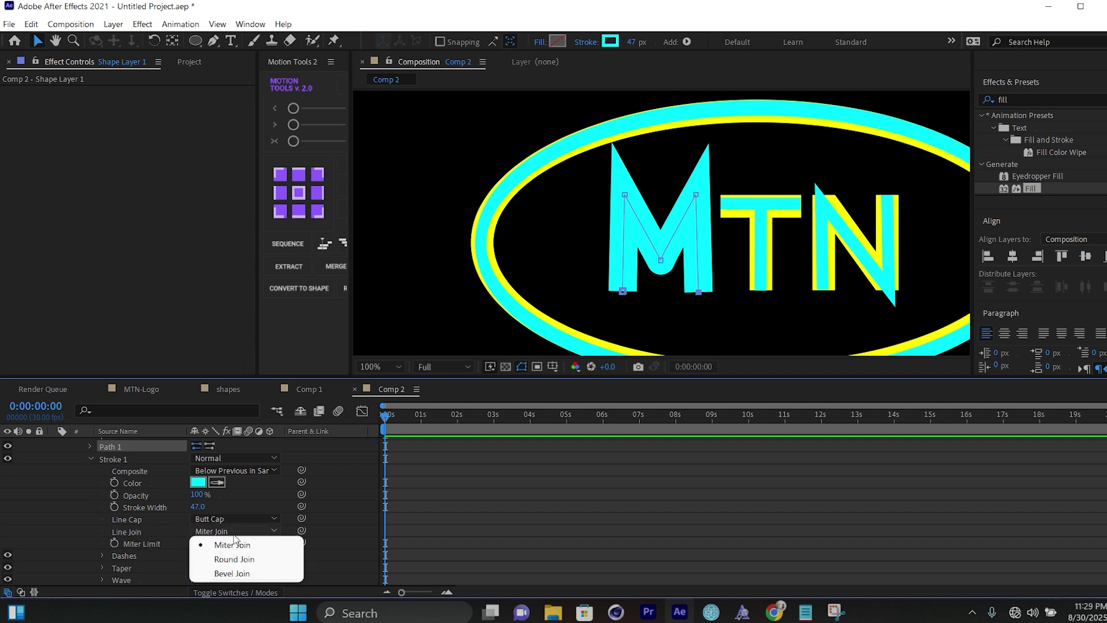
left_click(240, 556)
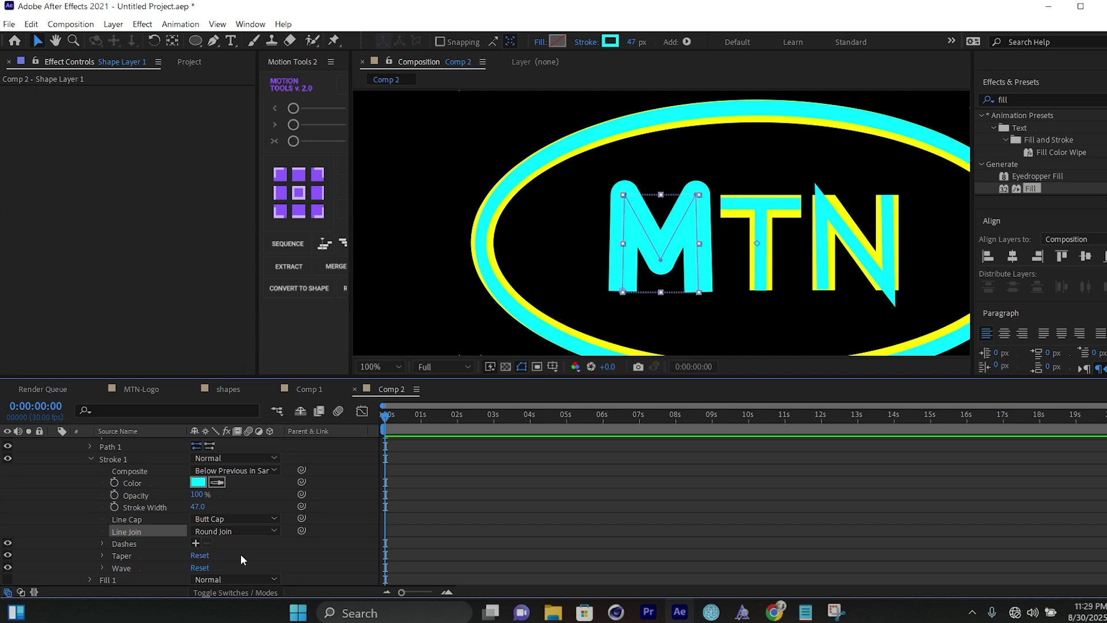
key("period")
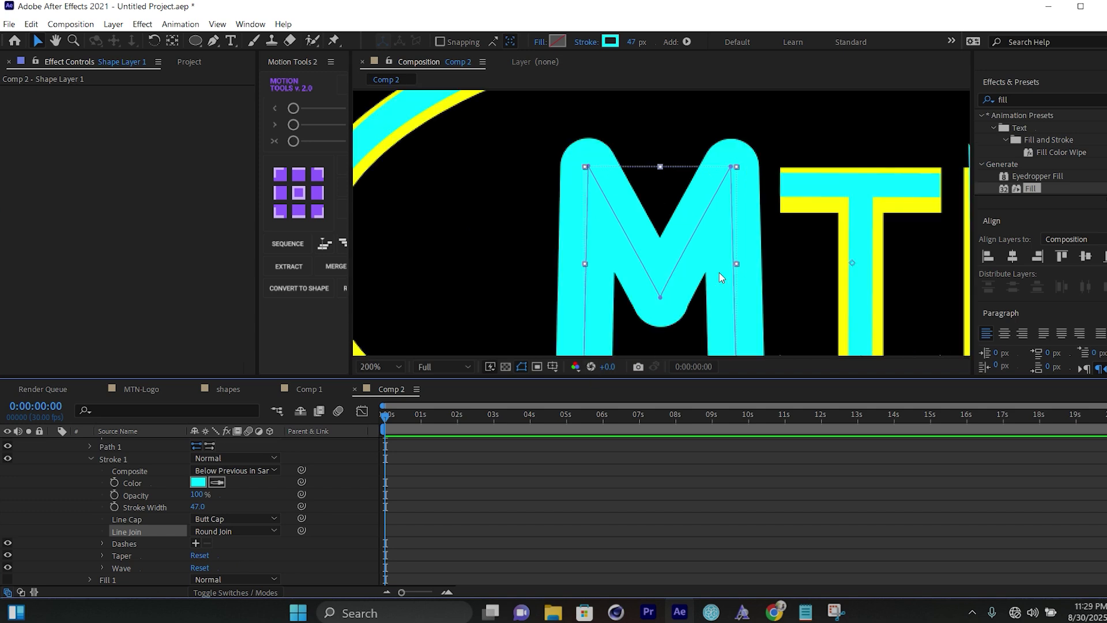
Set the letter T's stroke width to 45 px and adjust its crossbar to cover the yellow letter beneath.
scroll(182, 493, "up", 3)
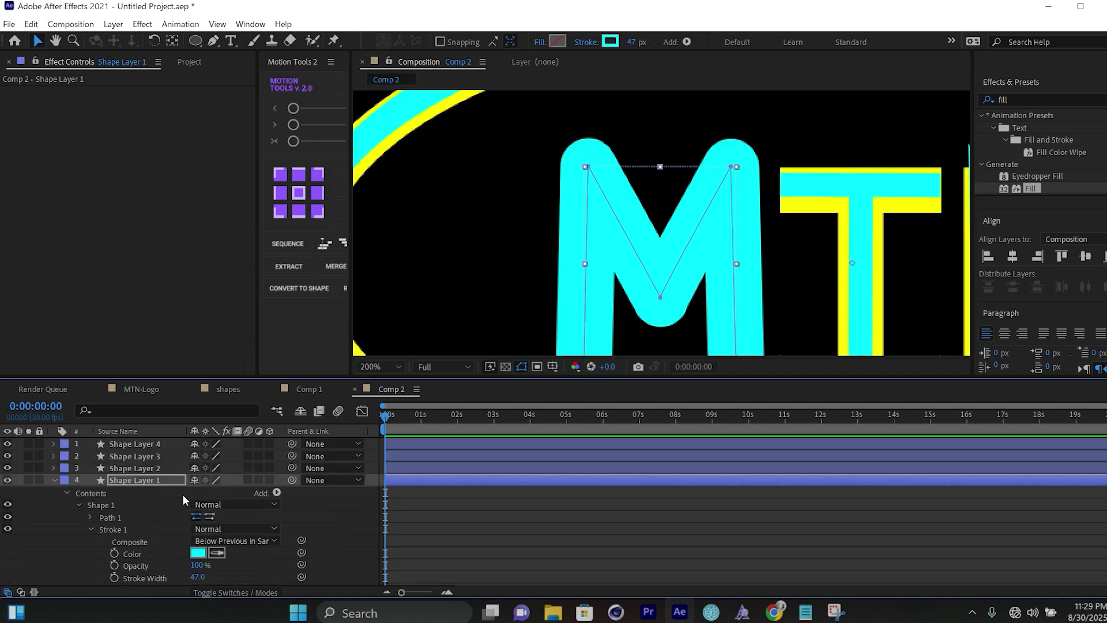
left_click(150, 466)
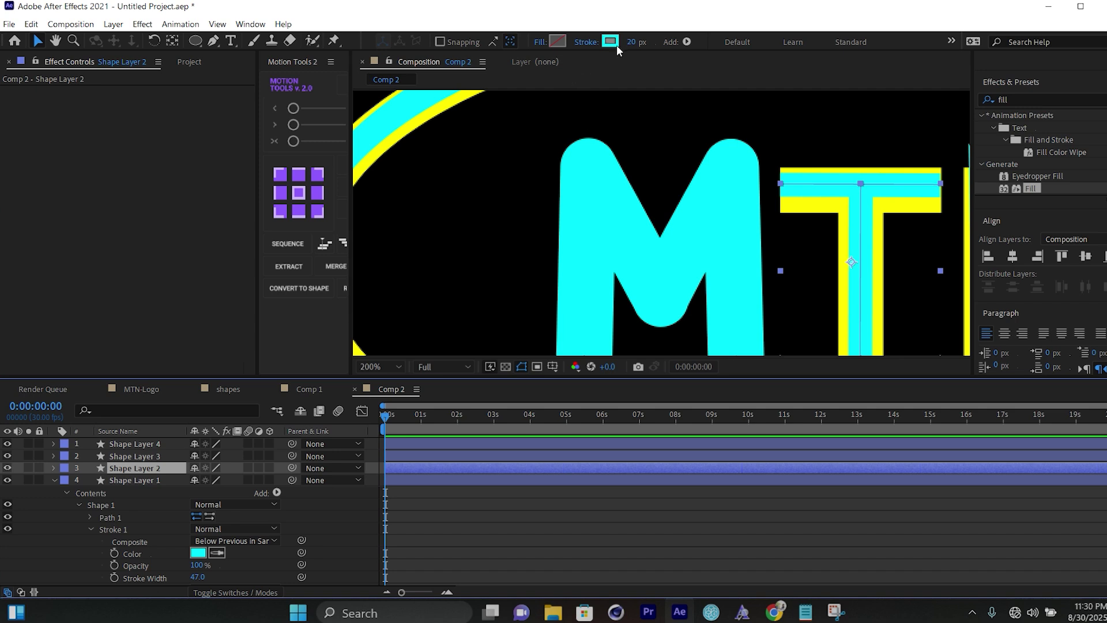
left_click_drag(631, 41, 641, 42)
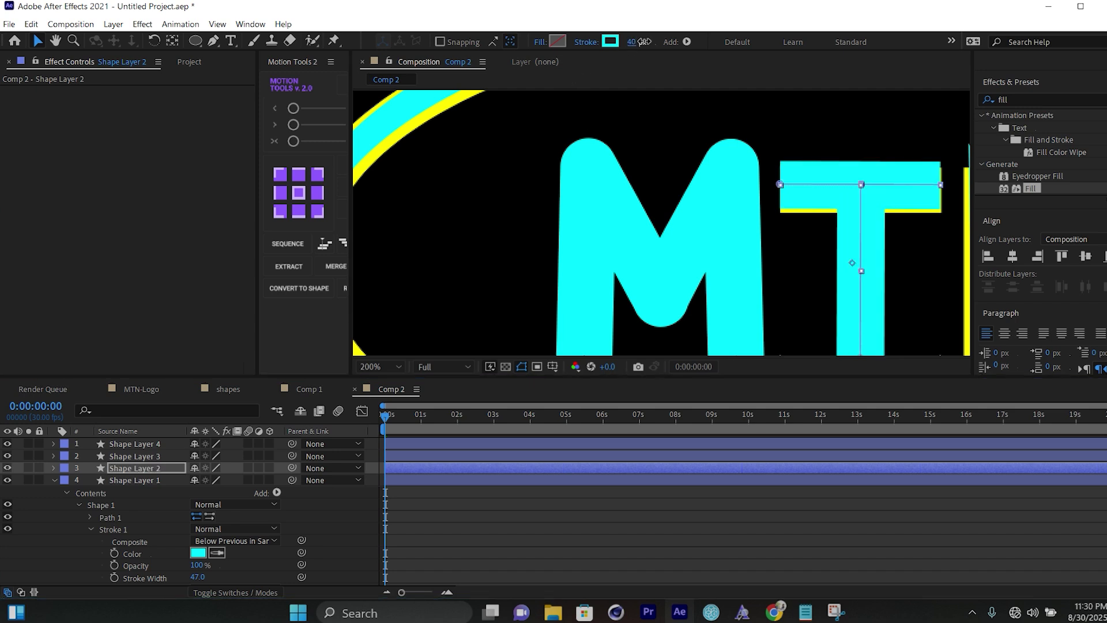
left_click_drag(644, 42, 643, 42)
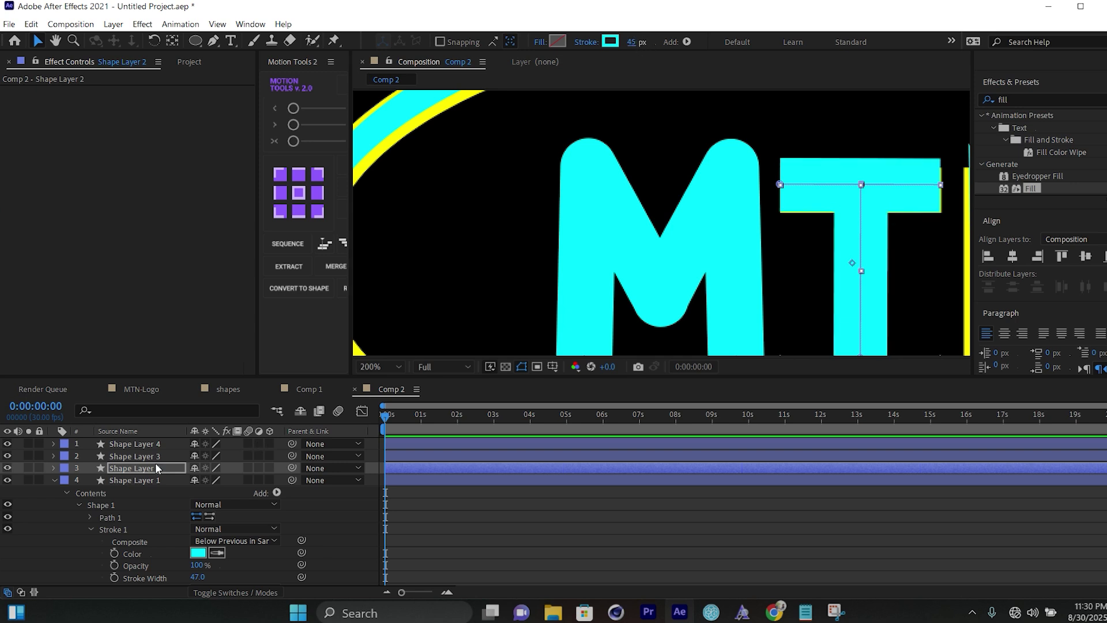
left_click_drag(807, 183, 576, 155)
key("v")
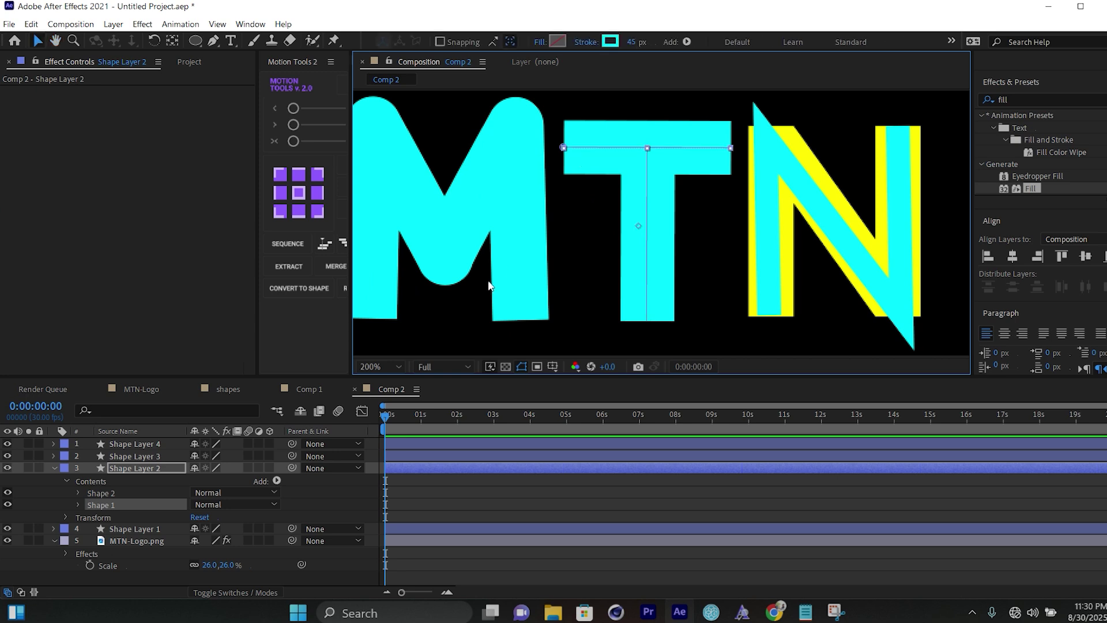
left_click(48, 465)
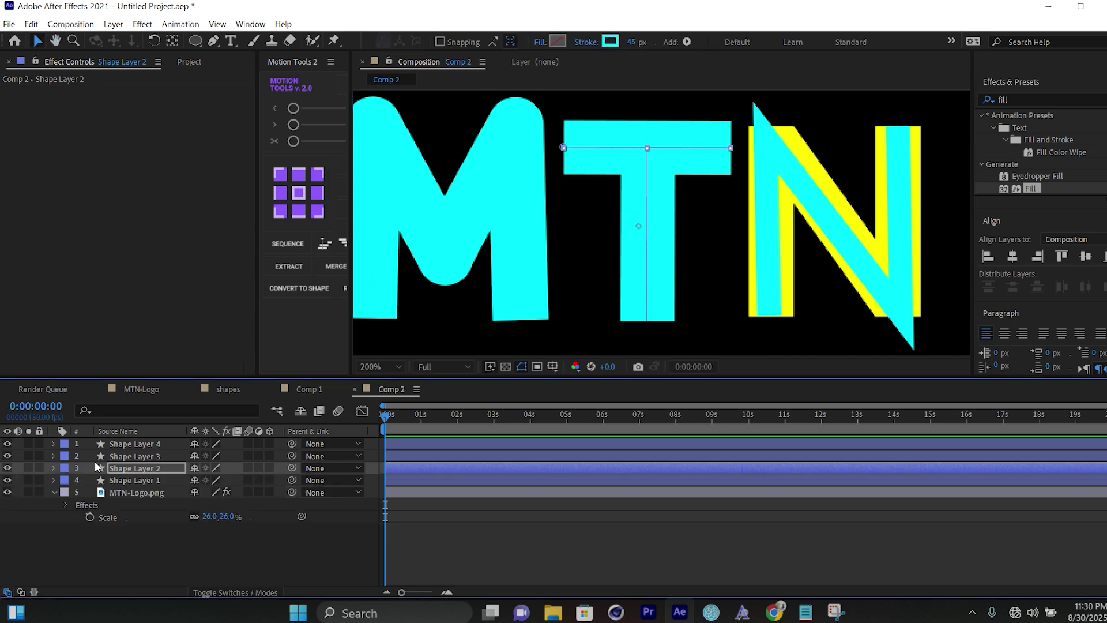
Set the letter N's stroke width to 38 px and shift its path's upper-left point slightly inward to line up with the yellow letter.
left_click(131, 456)
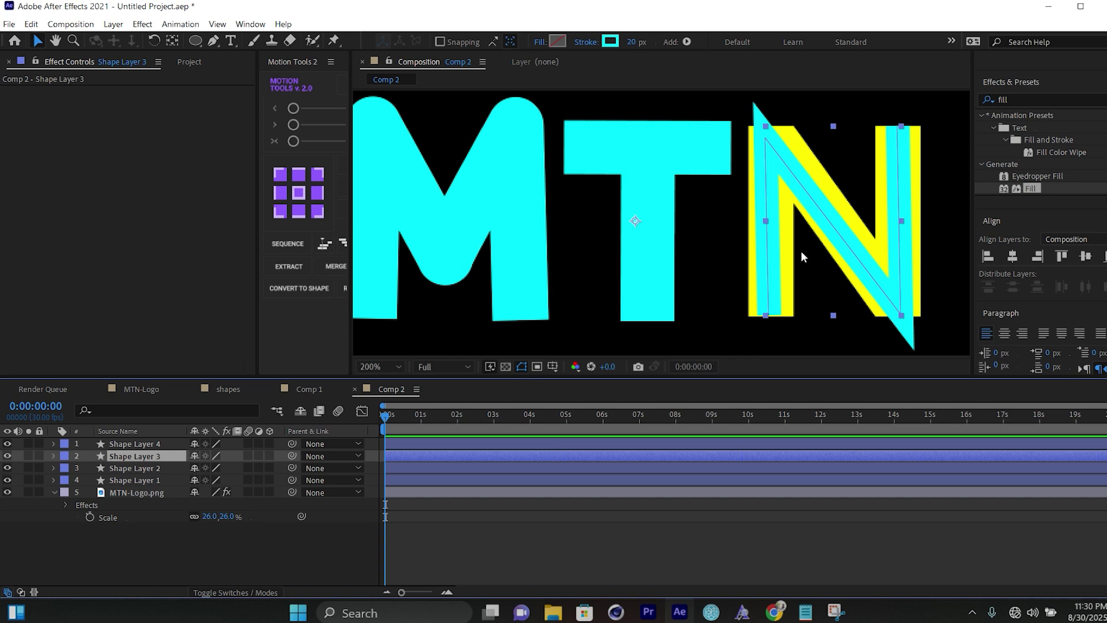
left_click_drag(638, 42, 641, 38)
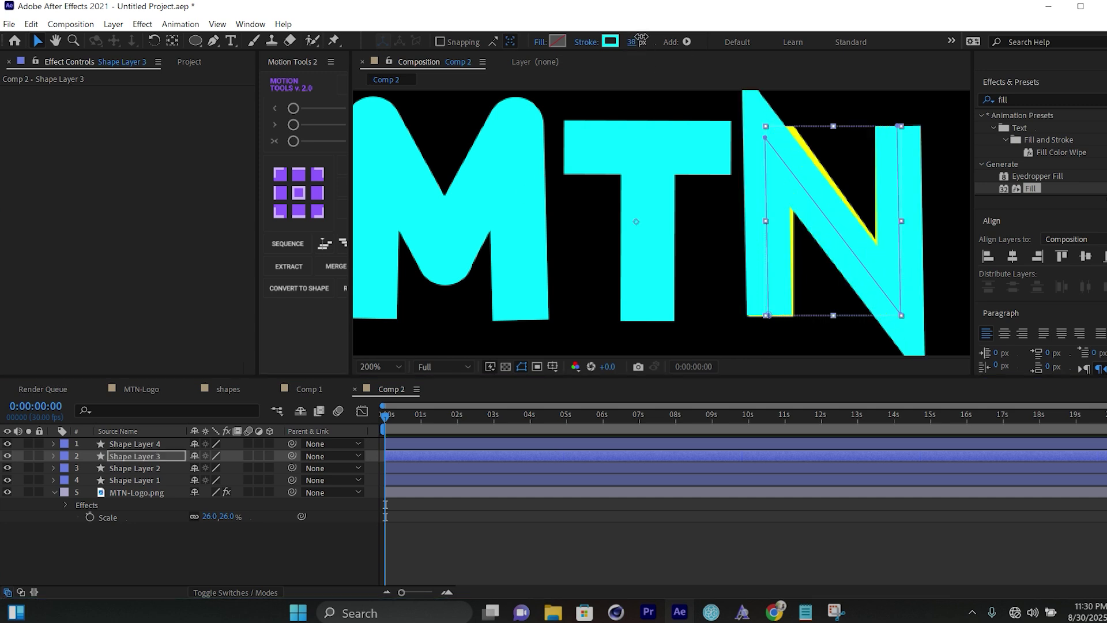
left_click(51, 455)
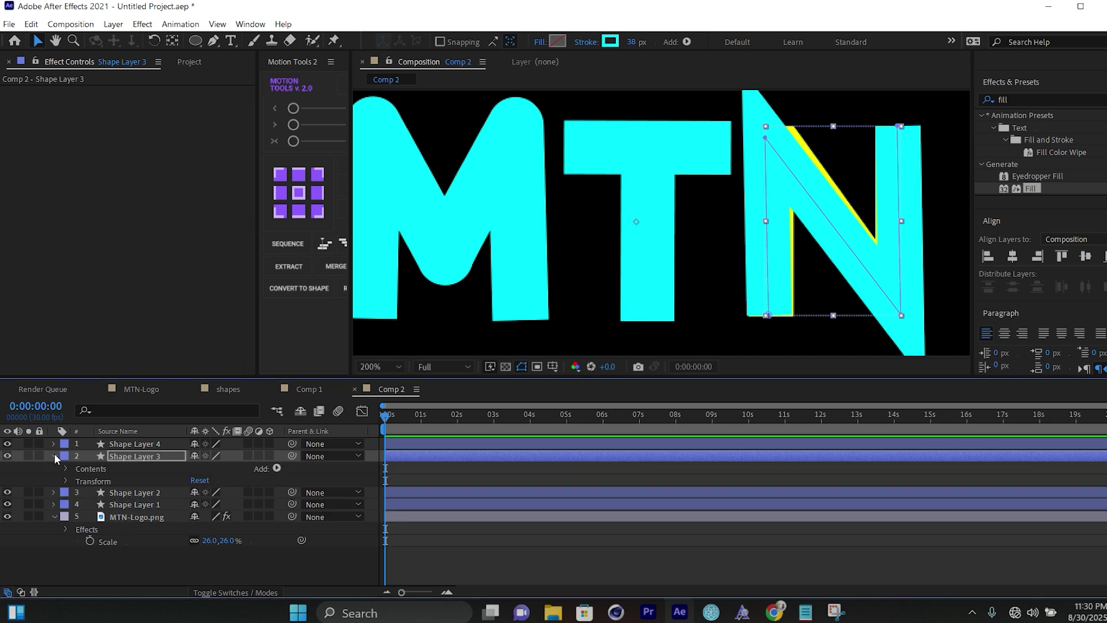
left_click(65, 468)
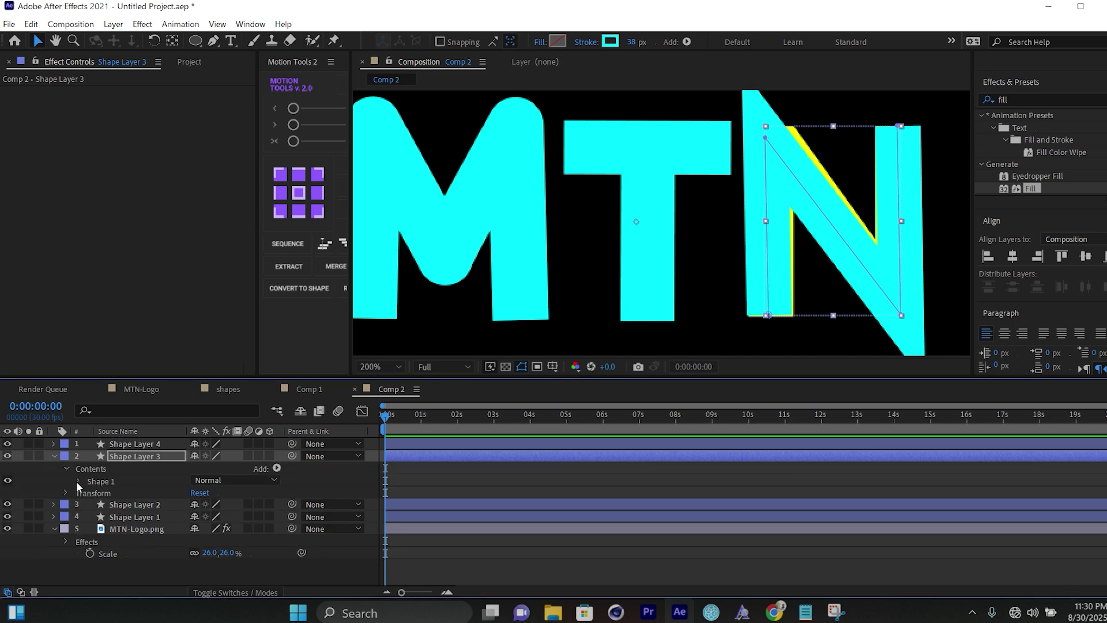
left_click(79, 480)
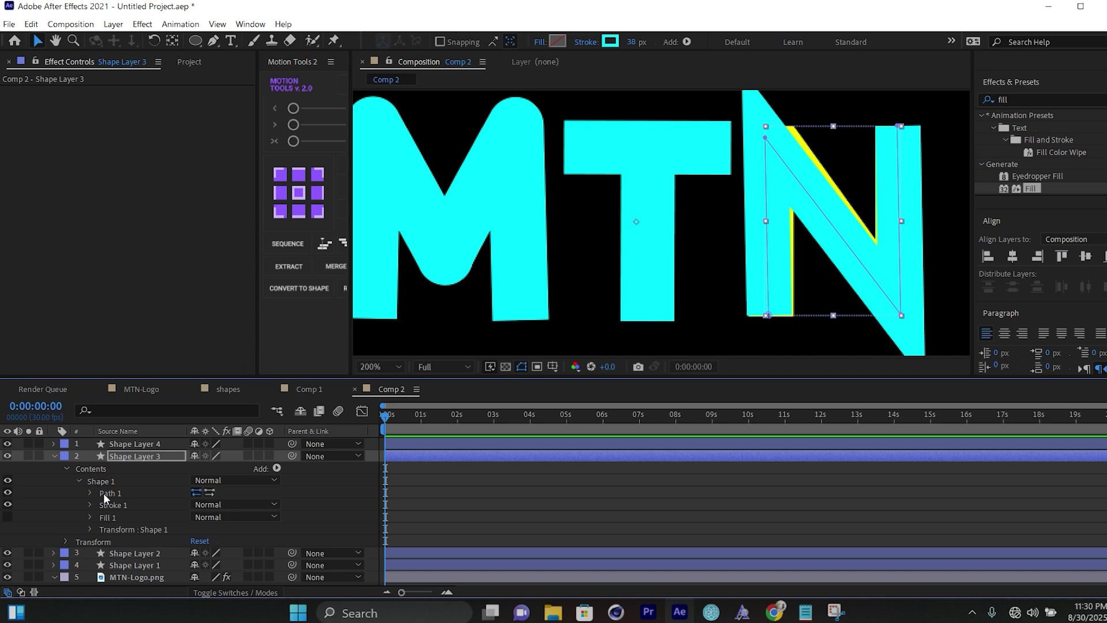
left_click(104, 494)
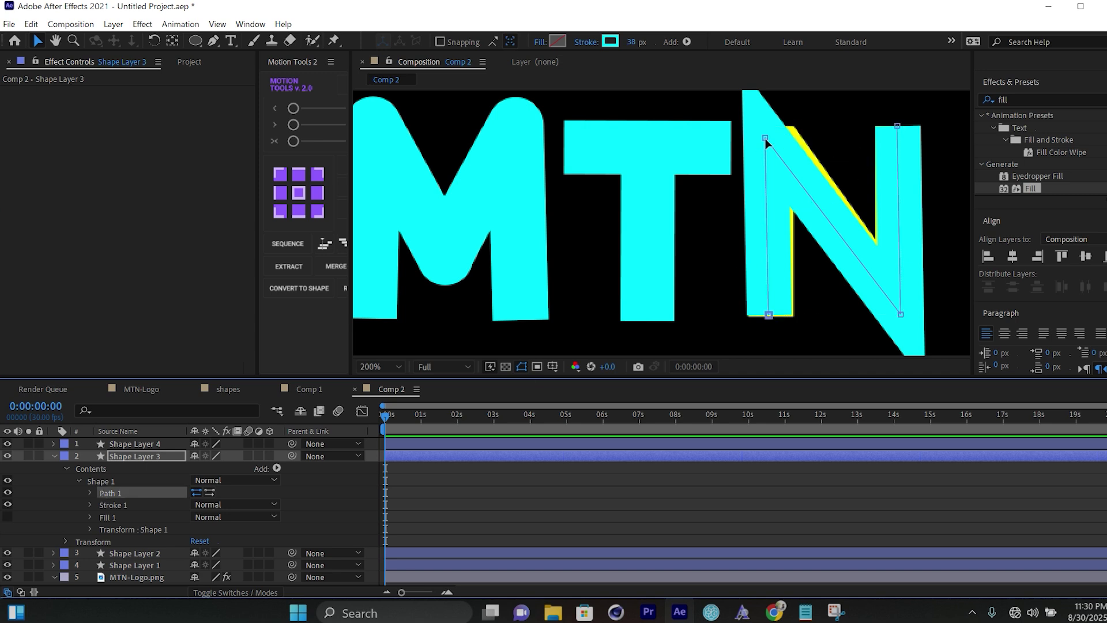
left_click_drag(765, 138, 769, 143)
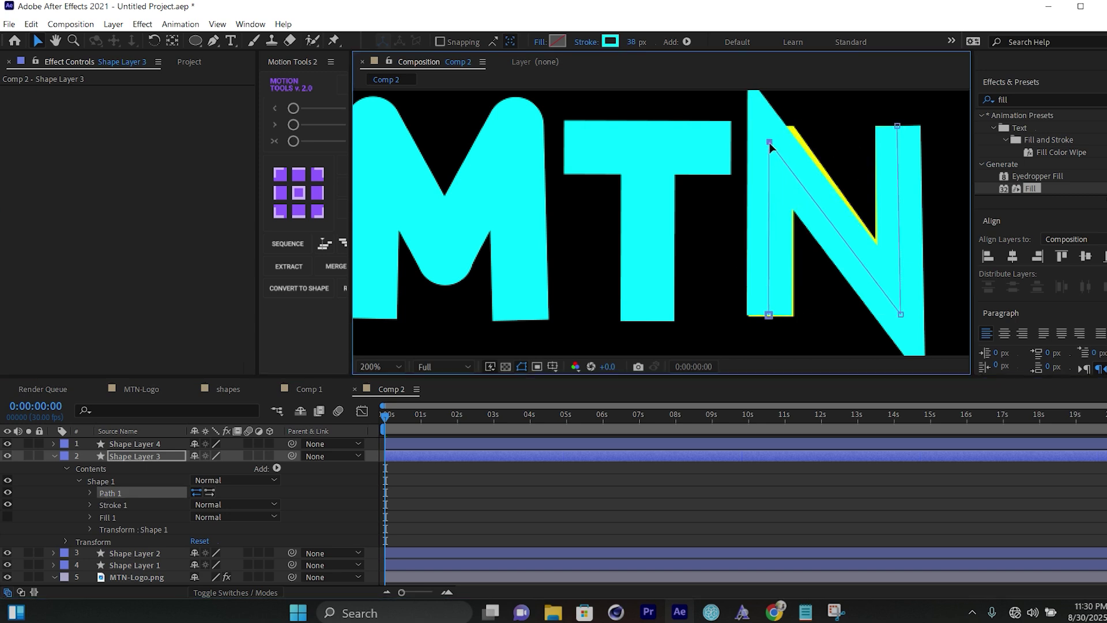
left_click(769, 315)
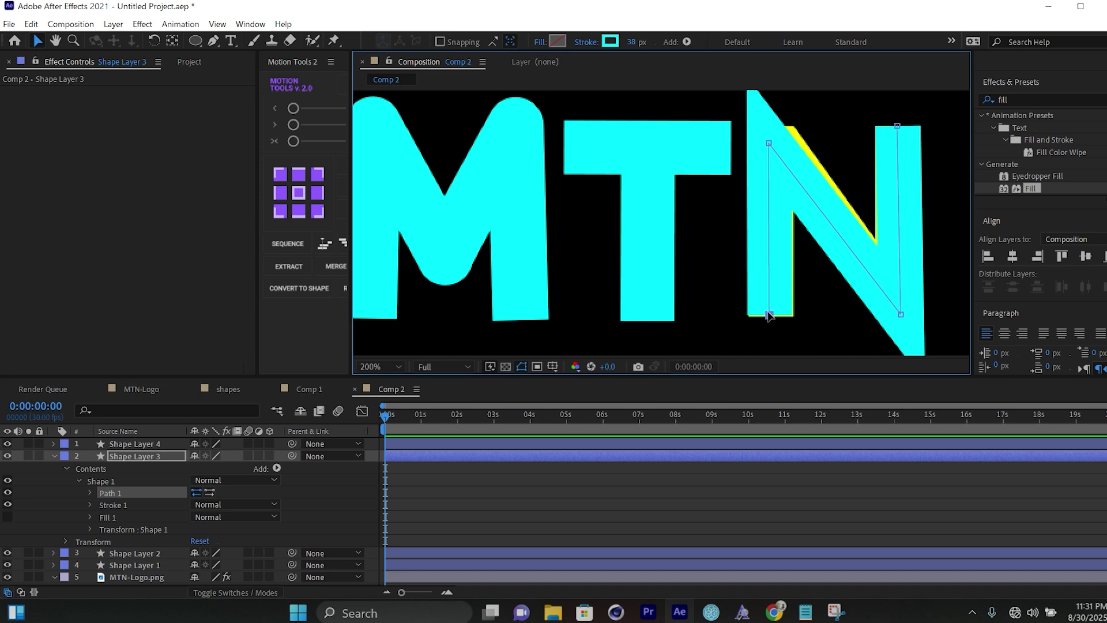
left_click_drag(774, 143, 776, 141)
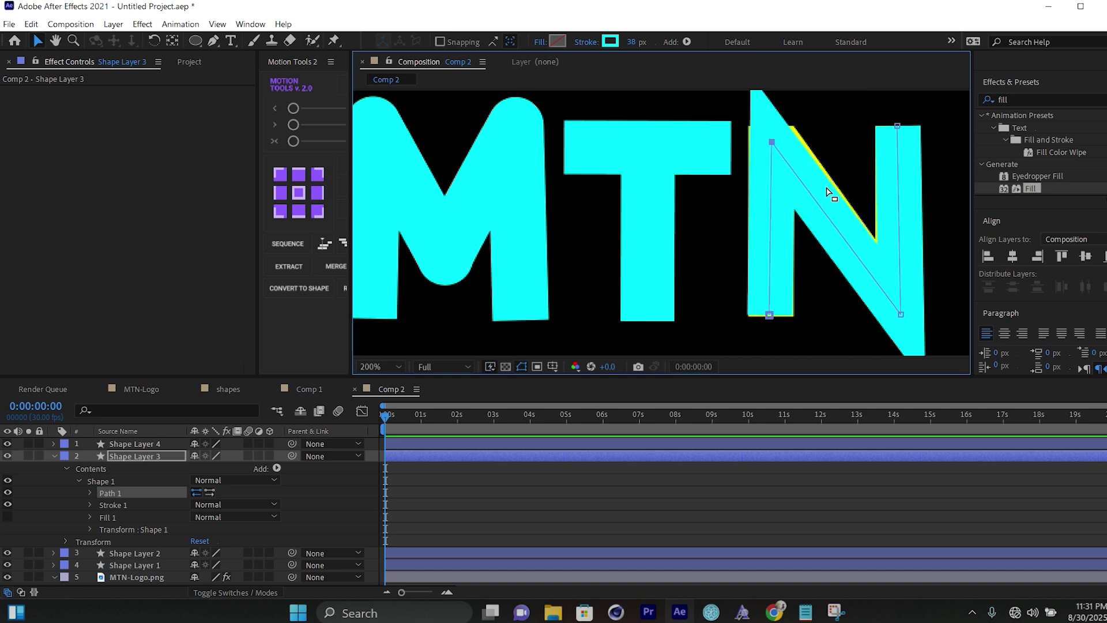
Give the letter N's stroke a Round Join and a width of 48 px.
left_click(90, 503)
left_click(237, 531)
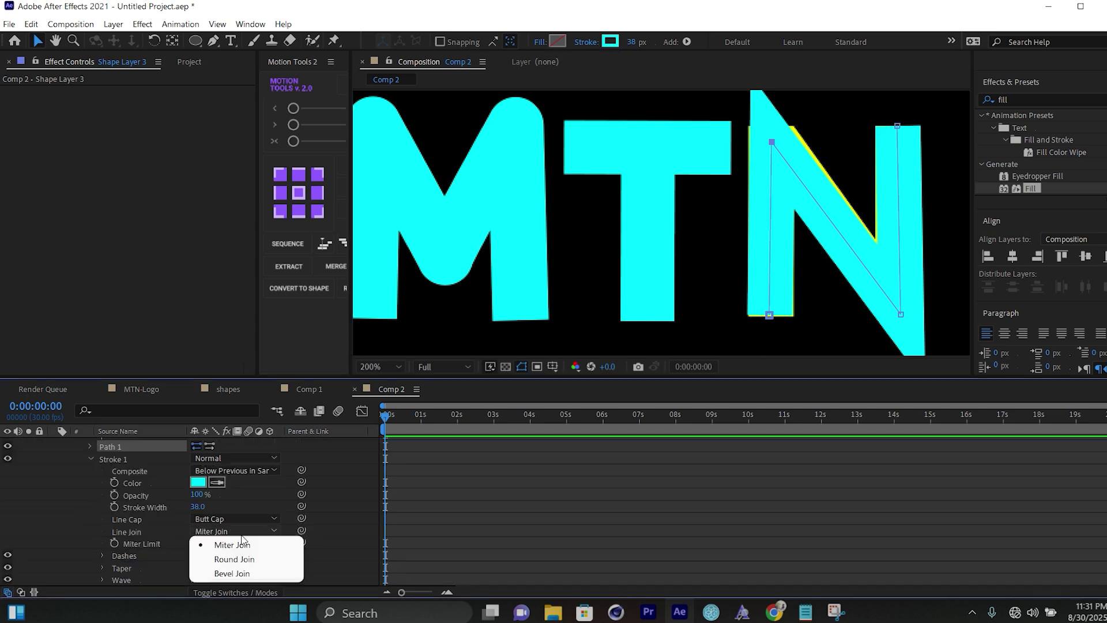
left_click(257, 560)
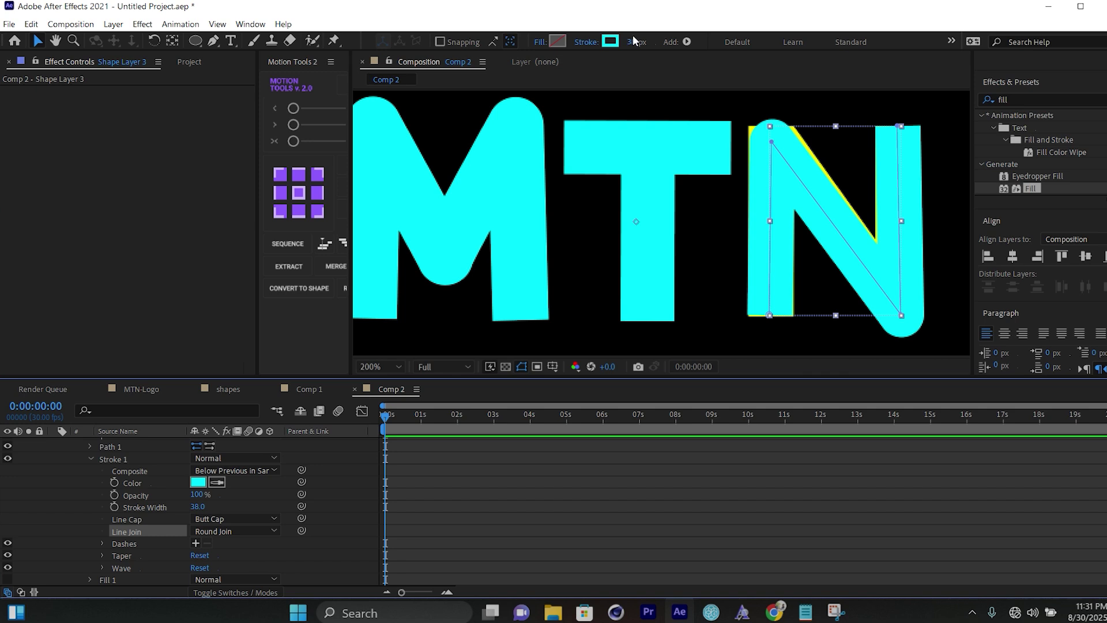
left_click_drag(632, 43, 639, 43)
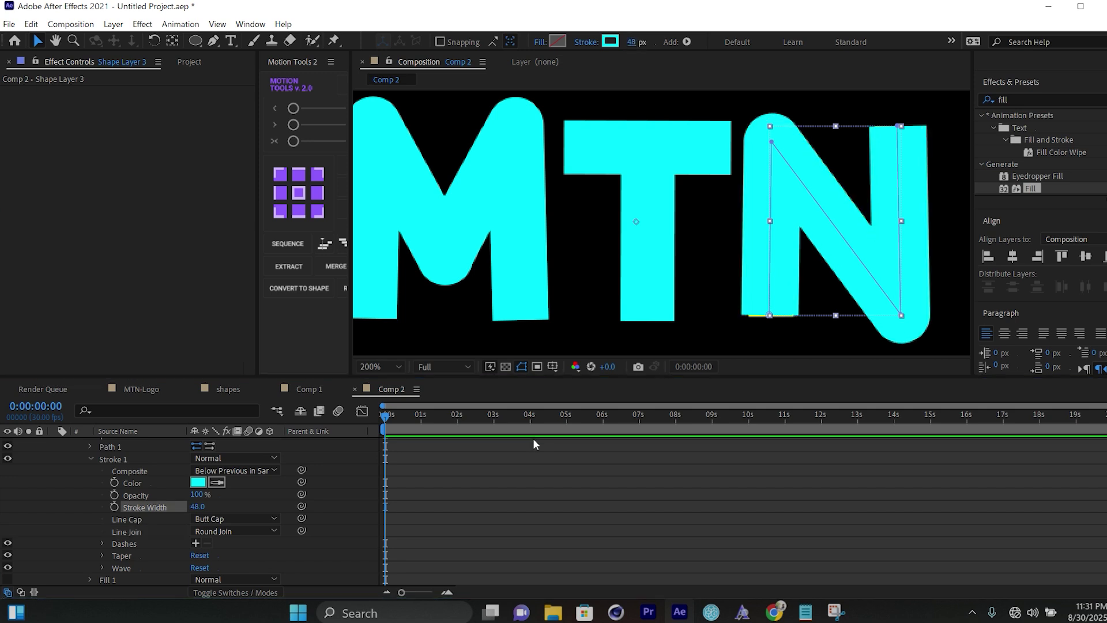
Move the lower-left end point of the letter N's path slightly downward to cover the remaining yellow edge.
left_click(120, 445)
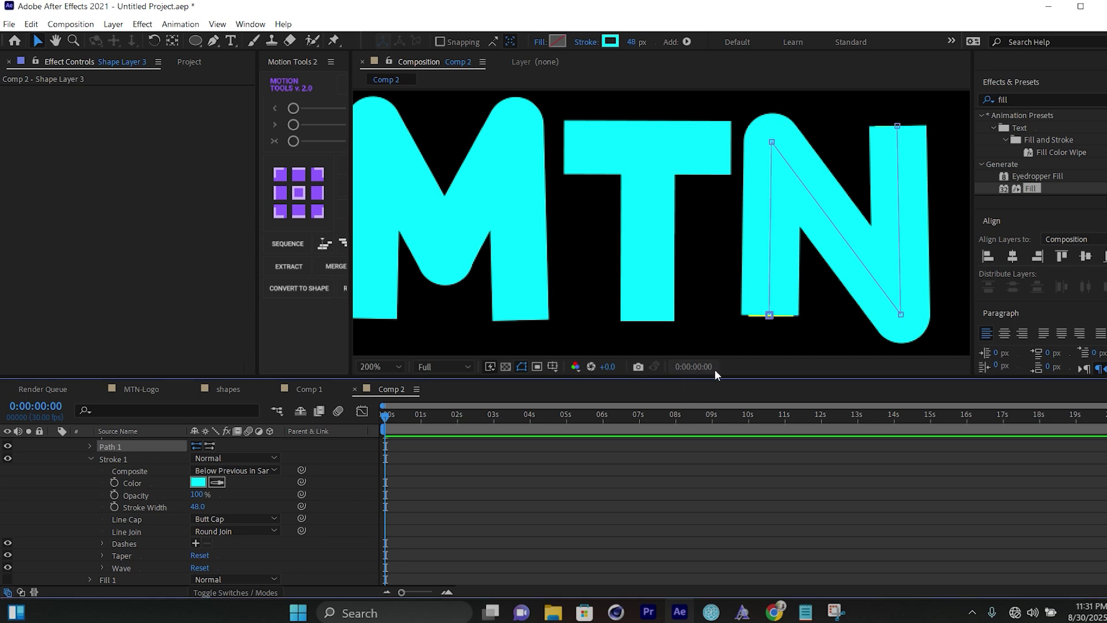
left_click_drag(769, 315, 772, 322)
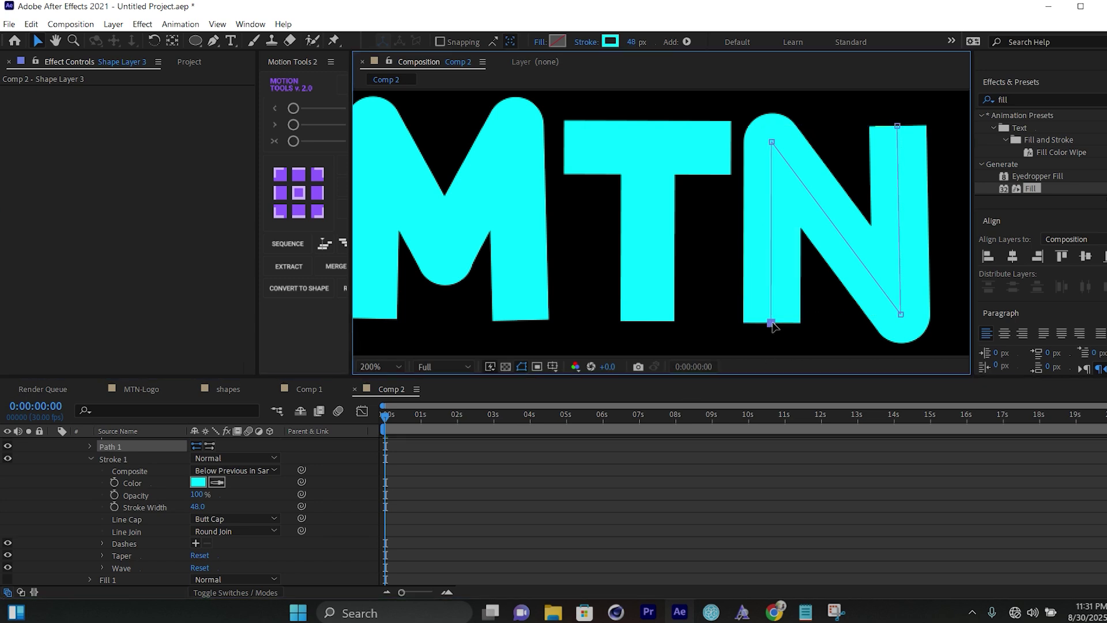
key("slash")
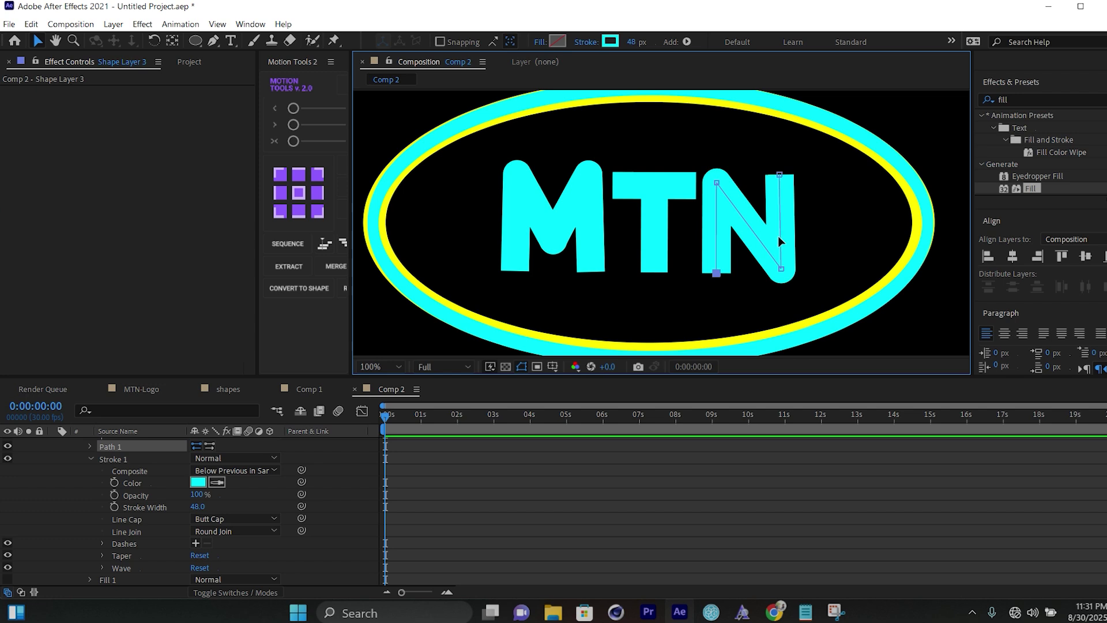
Set the oval ring's stroke width to 53 px to cover the yellow ring beneath.
scroll(78, 486, "up", 2)
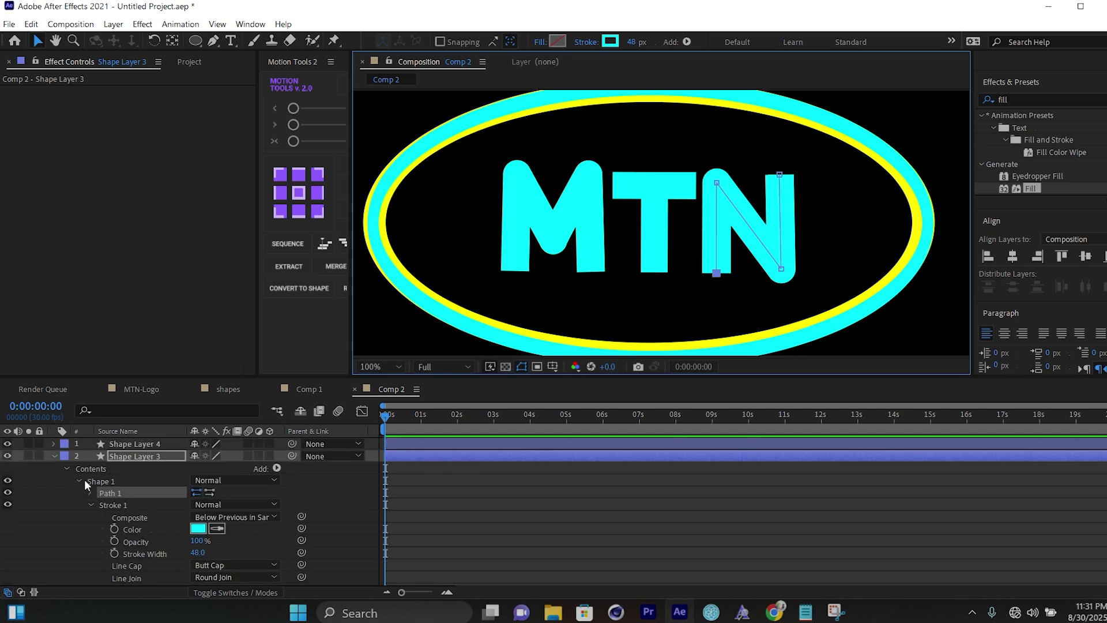
left_click(52, 453)
left_click(149, 443)
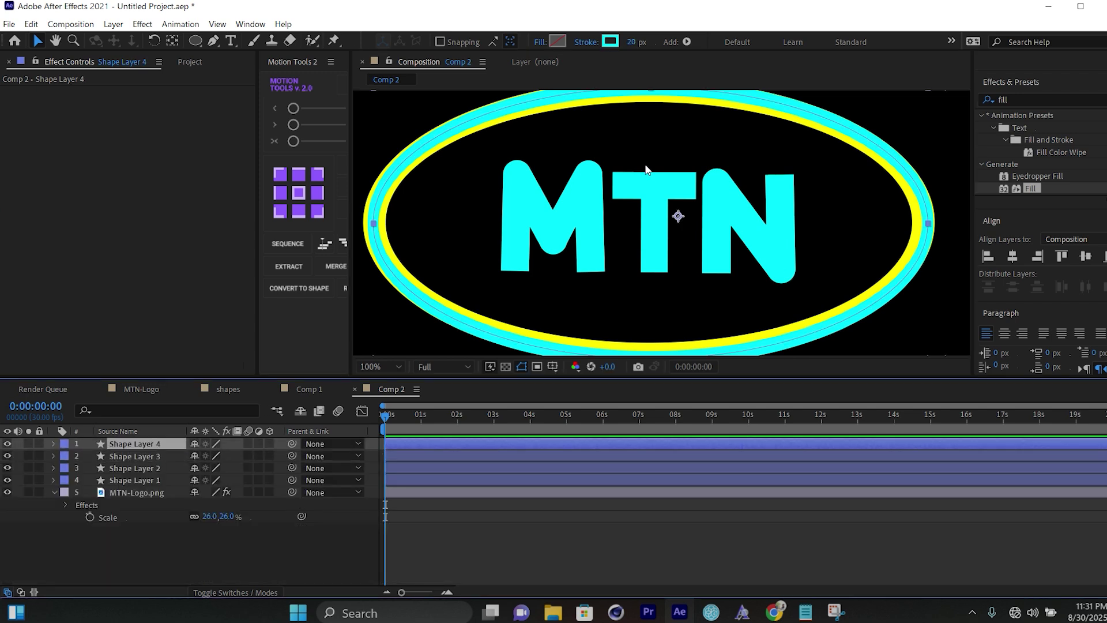
scroll(646, 168, "down", 2)
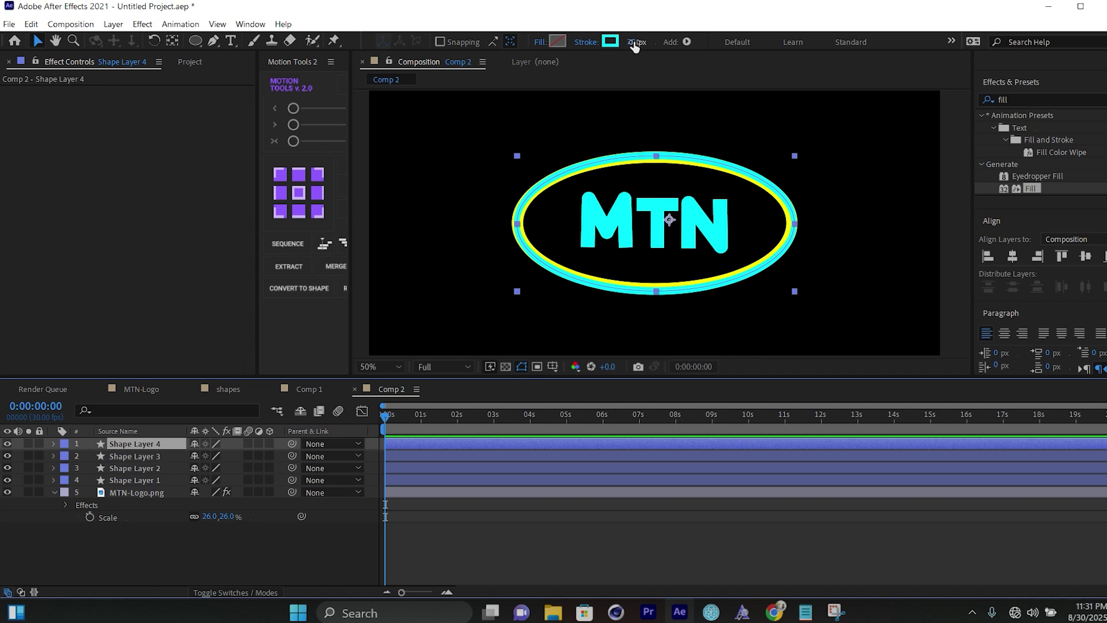
left_click_drag(634, 43, 653, 36)
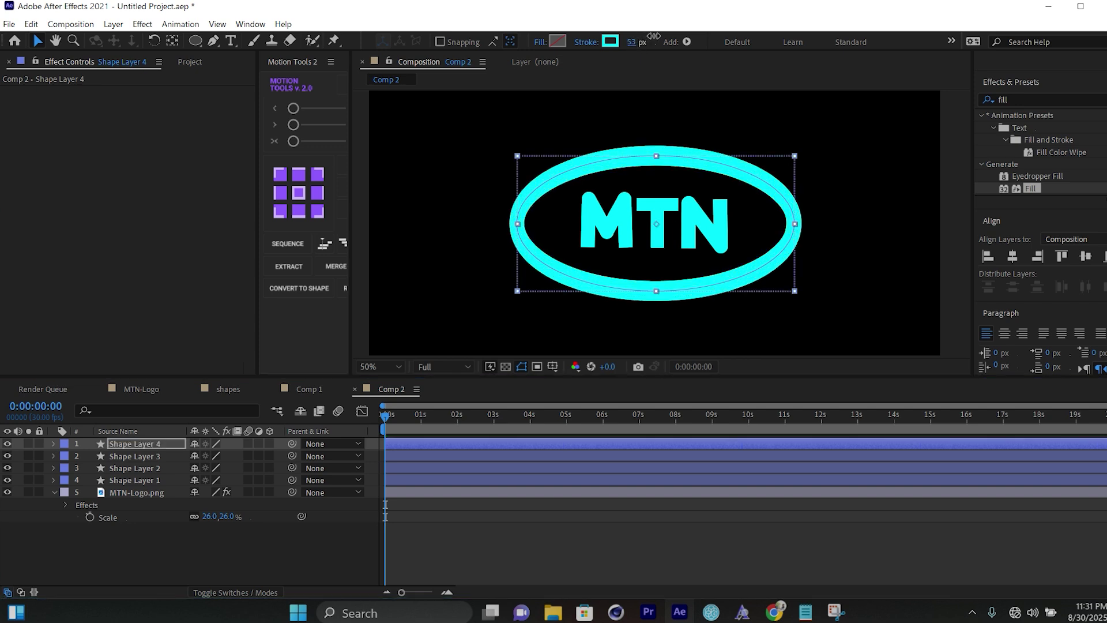
left_click(261, 548)
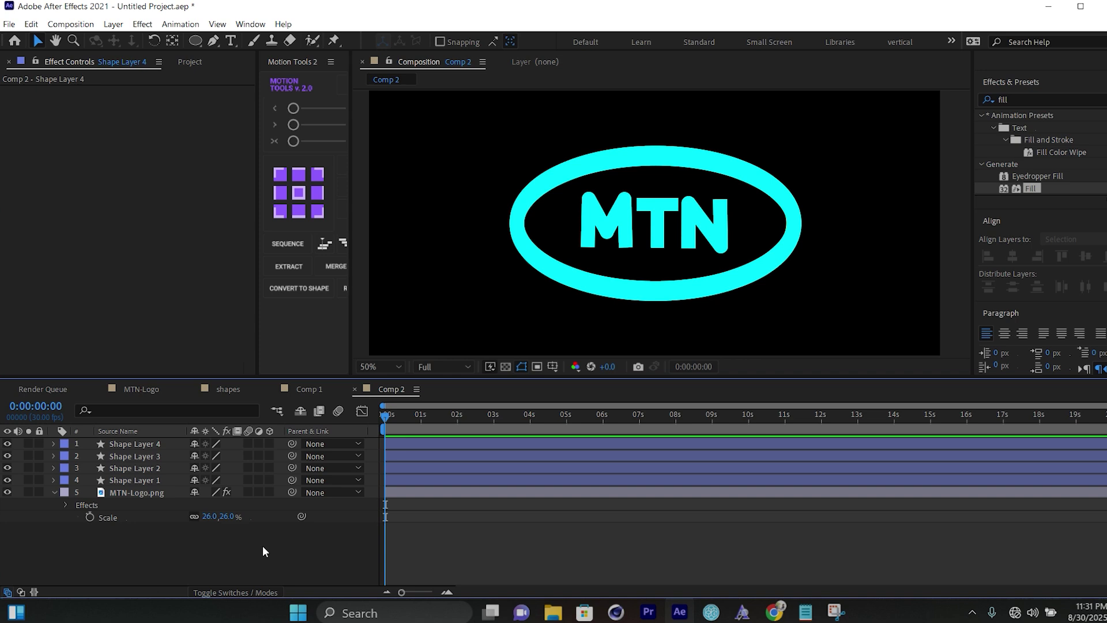
scroll(678, 275, "up", 2)
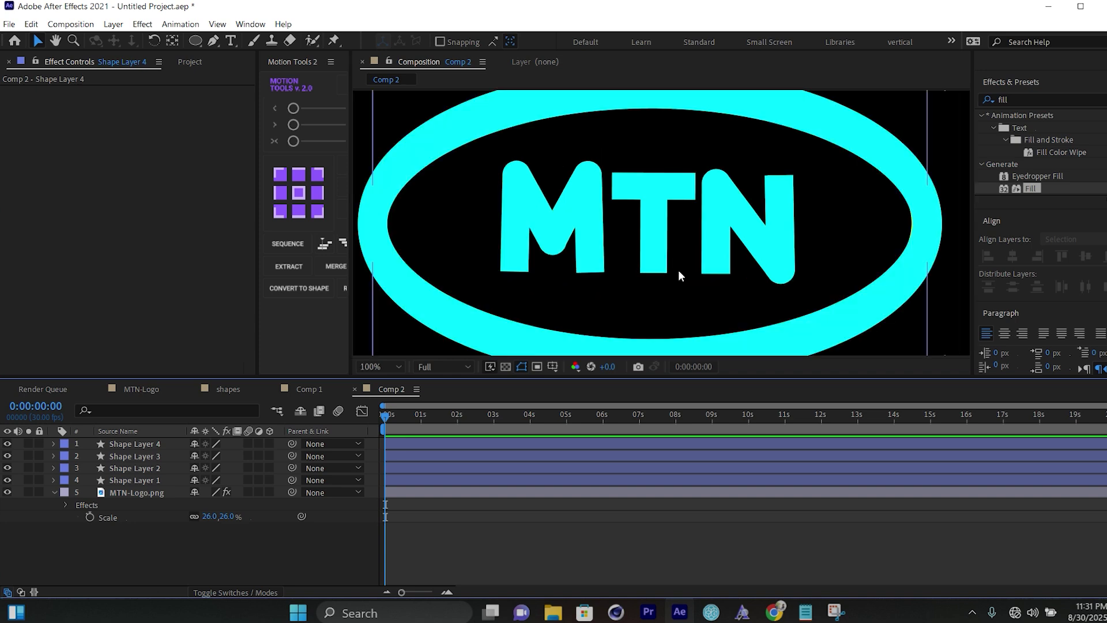
scroll(678, 270, "down", 2)
Add a Trim Paths operator to the contents of the letter M's shape layer.
left_click(138, 443)
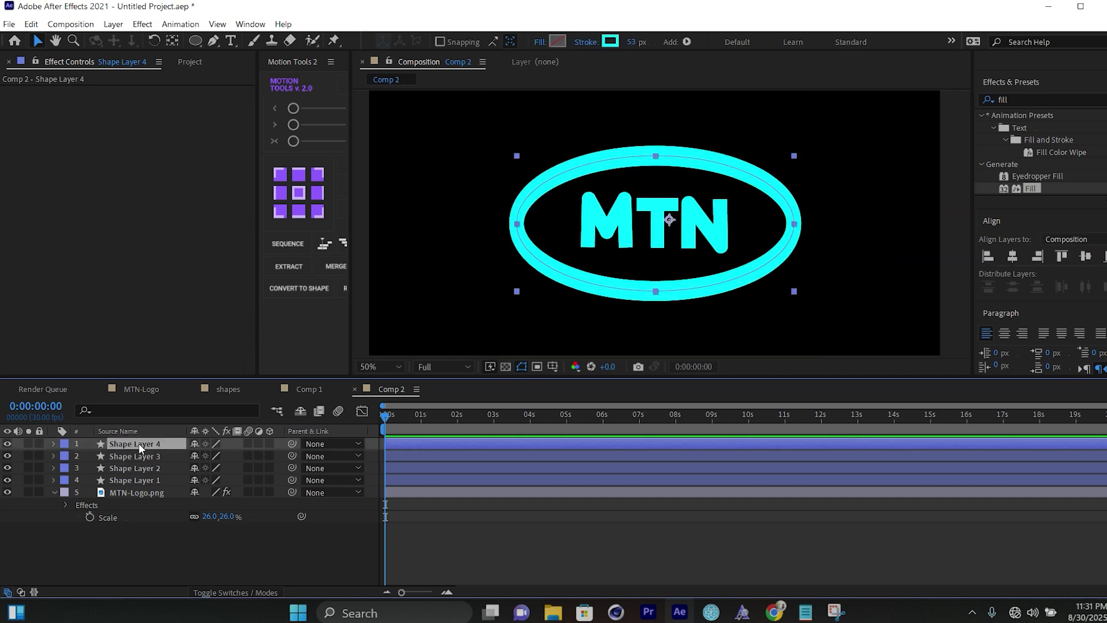
left_click(125, 481)
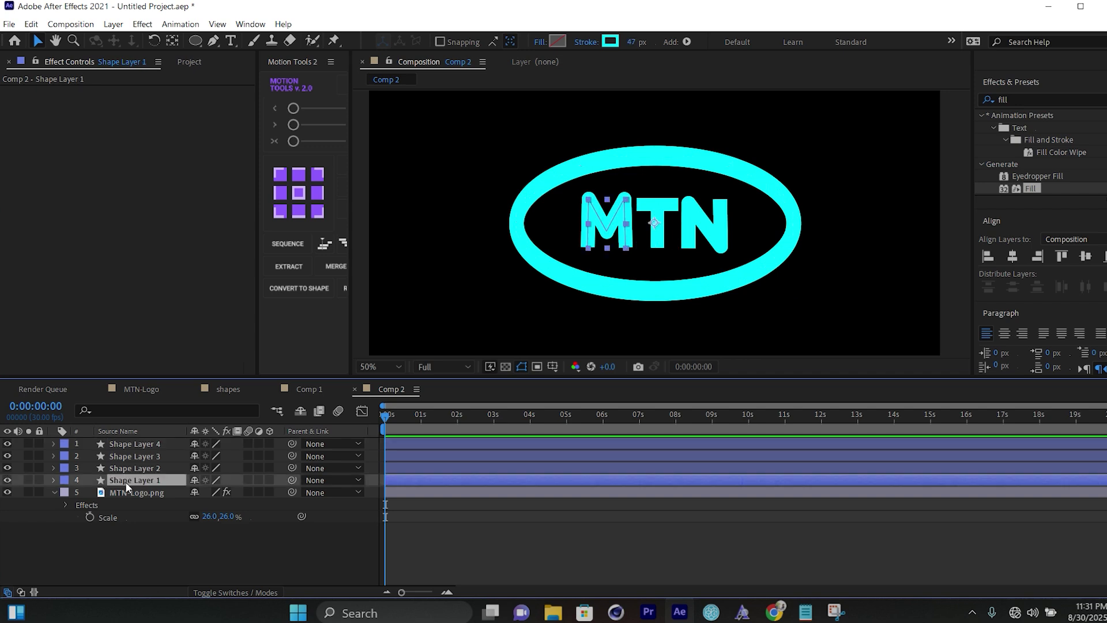
left_click(53, 480)
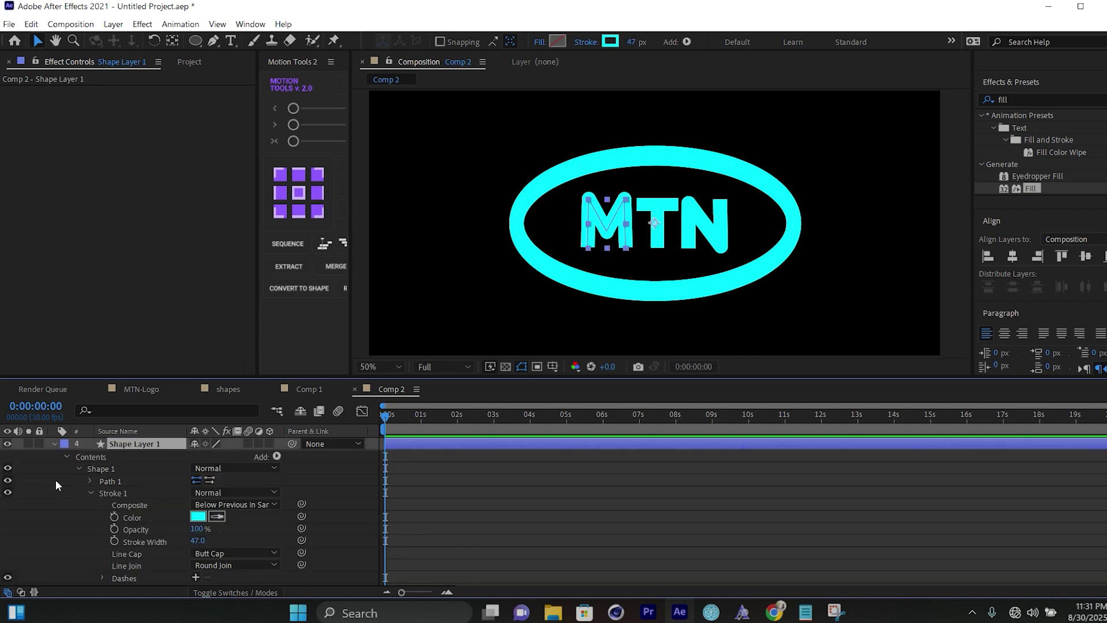
left_click(91, 493)
left_click(78, 504)
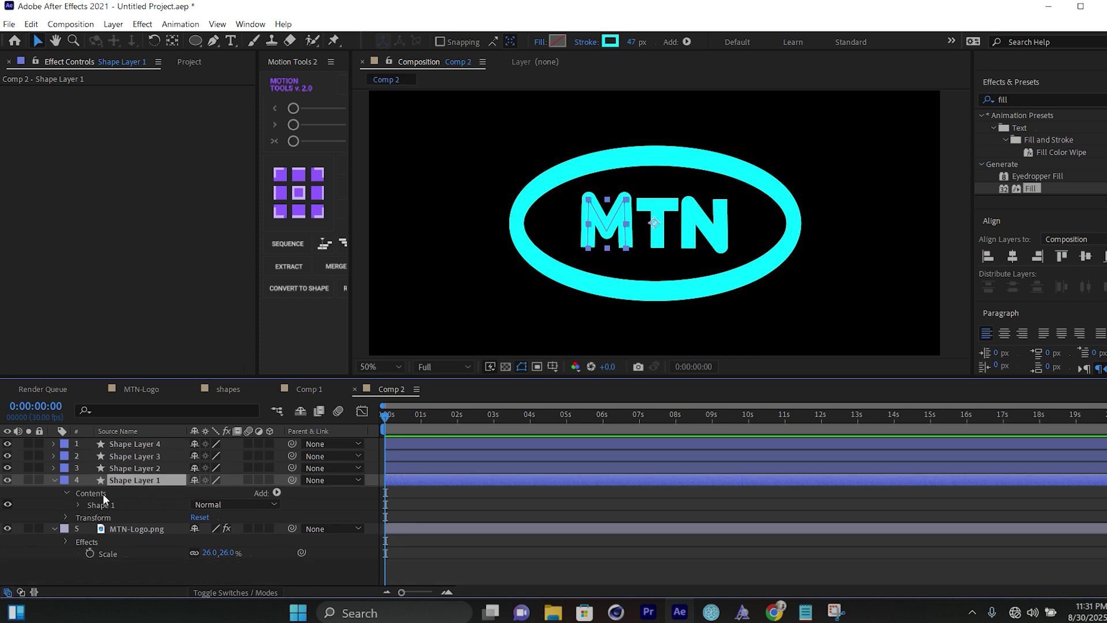
left_click(102, 494)
left_click(276, 492)
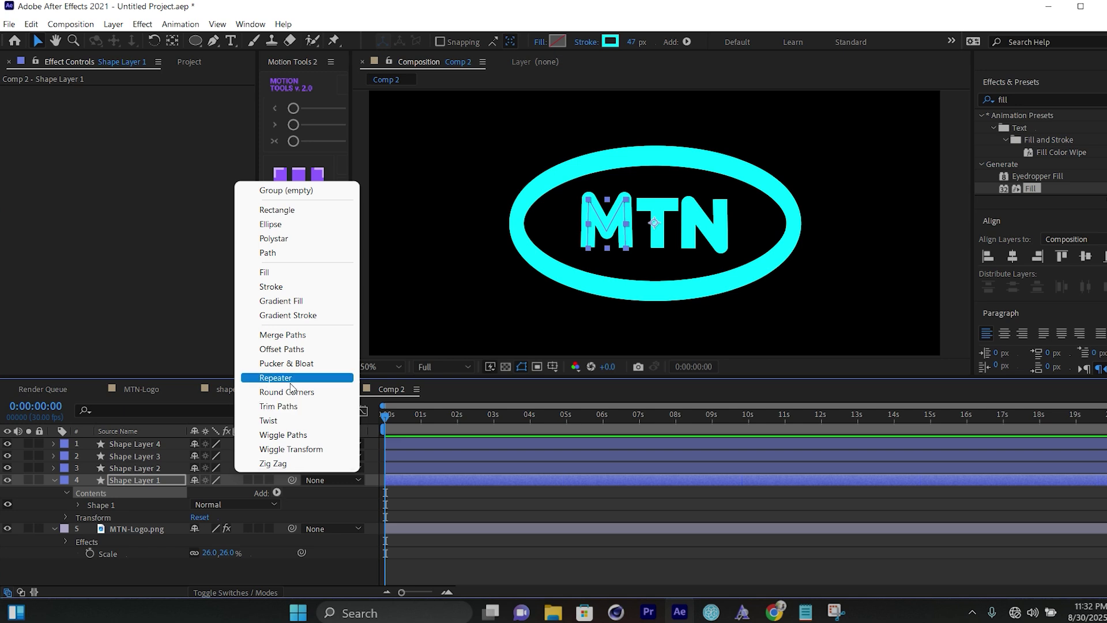
left_click(278, 406)
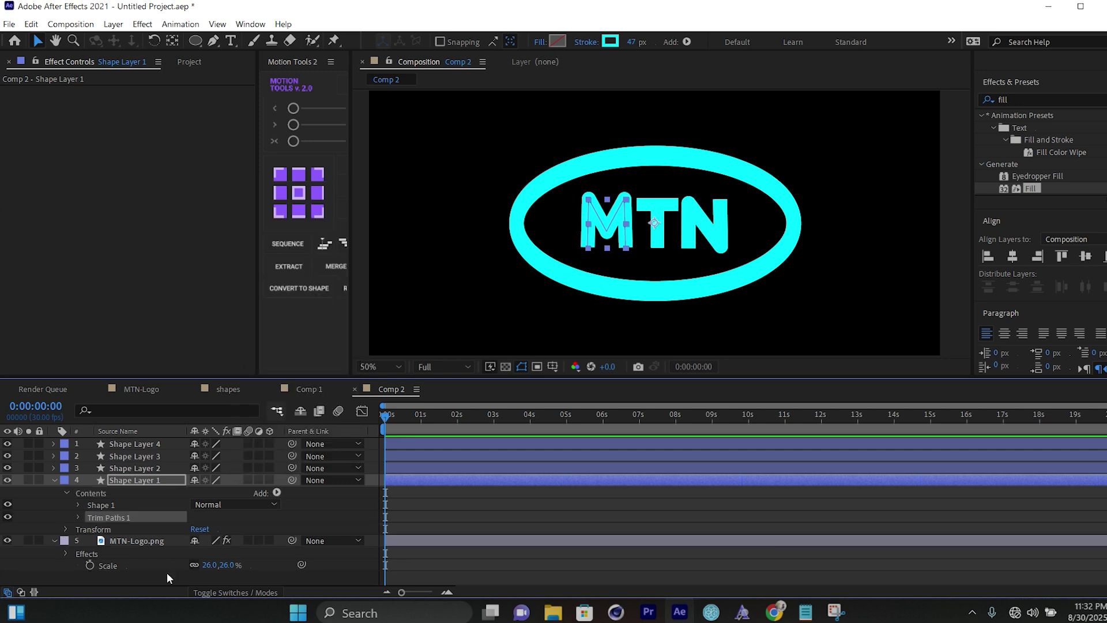
Keyframe the letter M's Trim Paths End from 0% at 0:00:00:00 to 100% at 0:00:01:29 and preview the reveal.
left_click(78, 517)
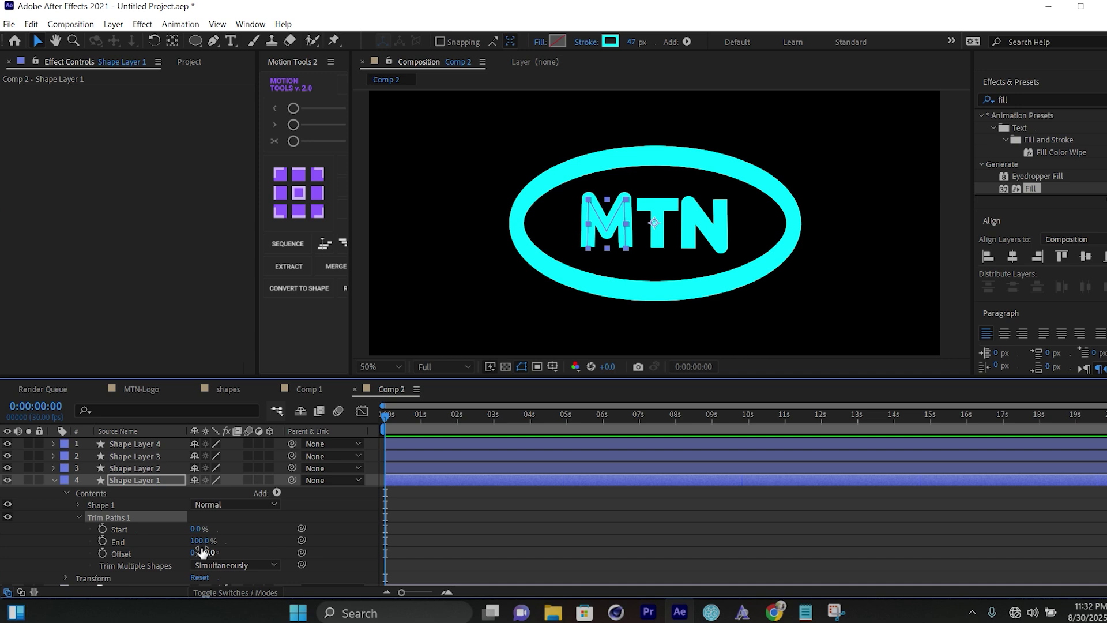
left_click_drag(154, 546, 49, 547)
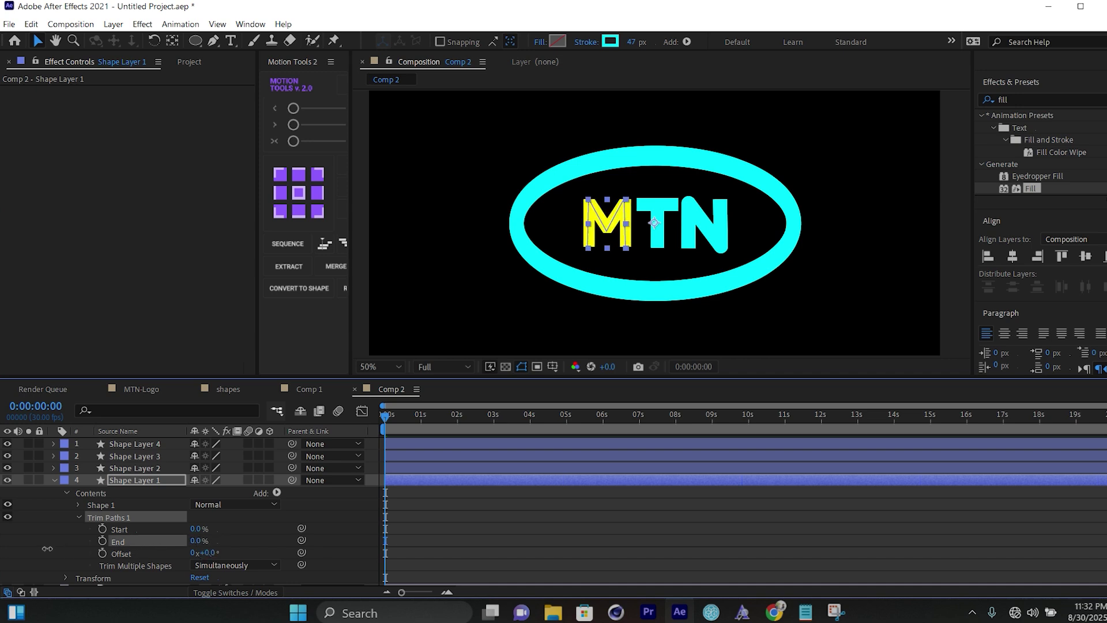
left_click(102, 541)
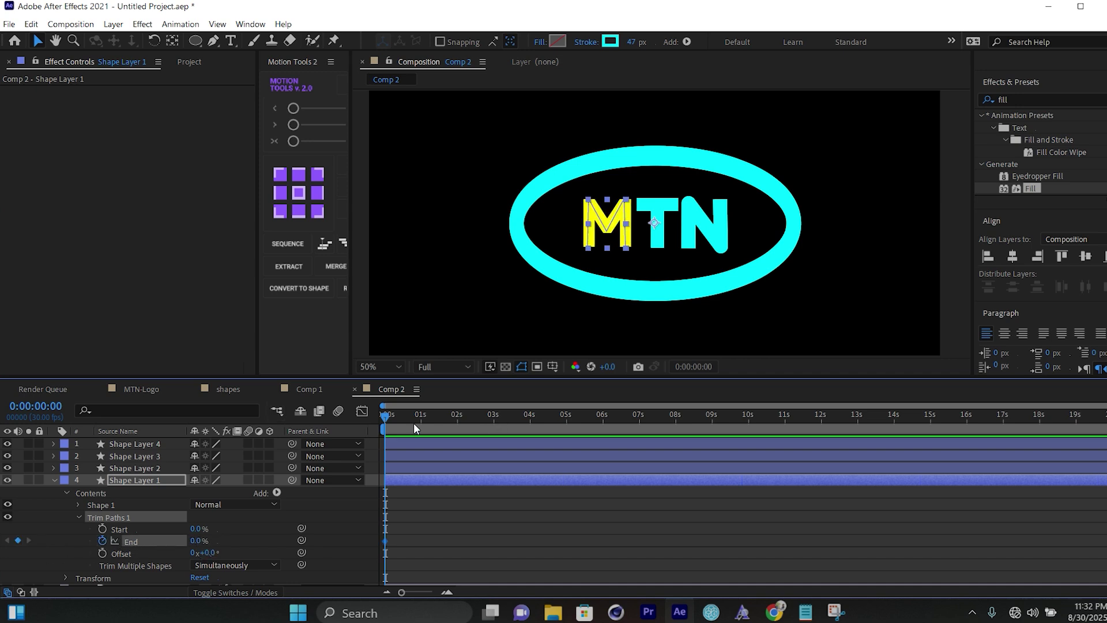
left_click_drag(386, 418, 459, 426)
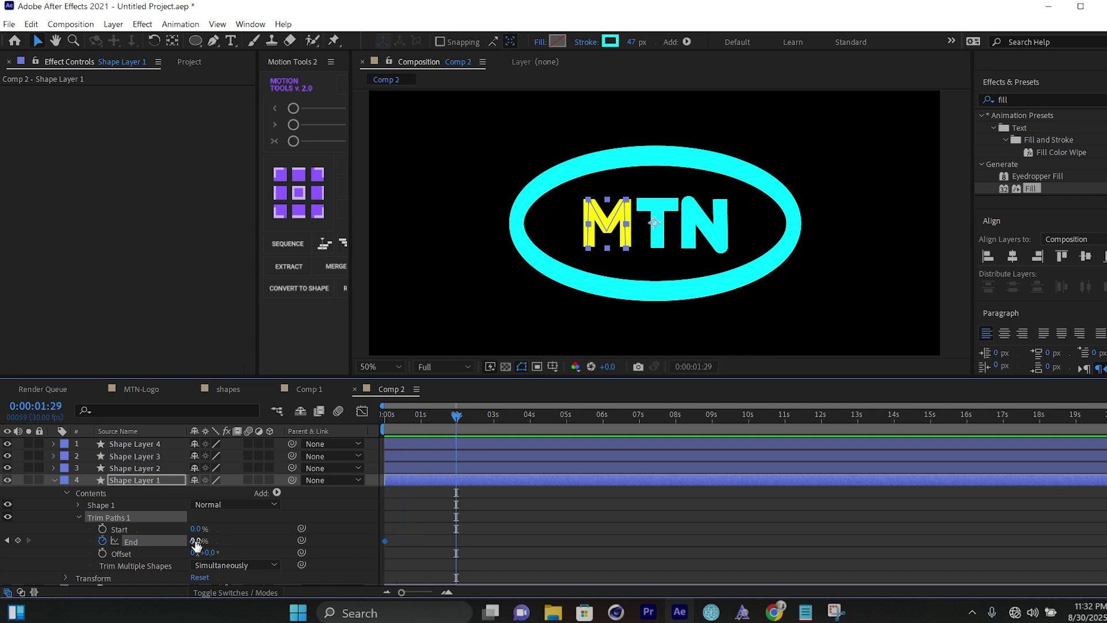
left_click_drag(196, 545, 702, 478)
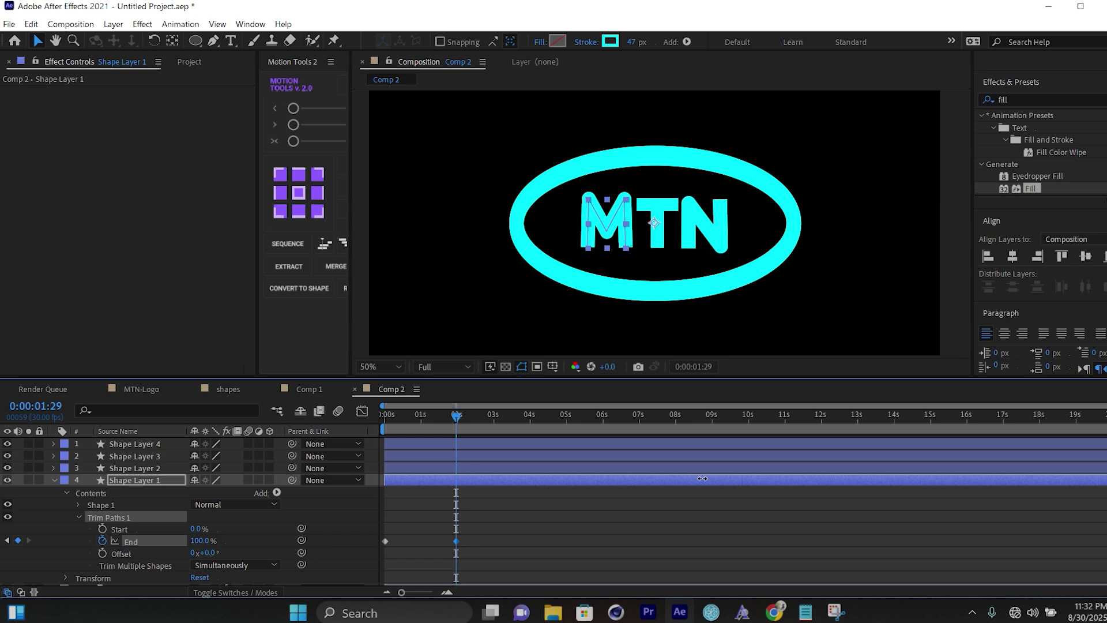
left_click_drag(458, 424, 295, 451)
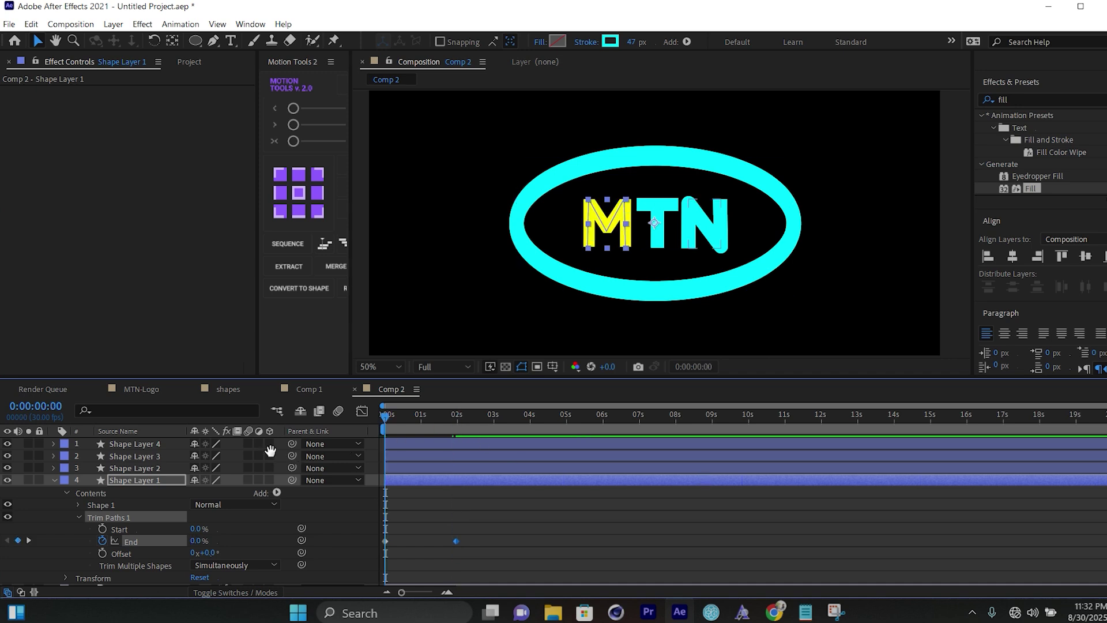
key("space")
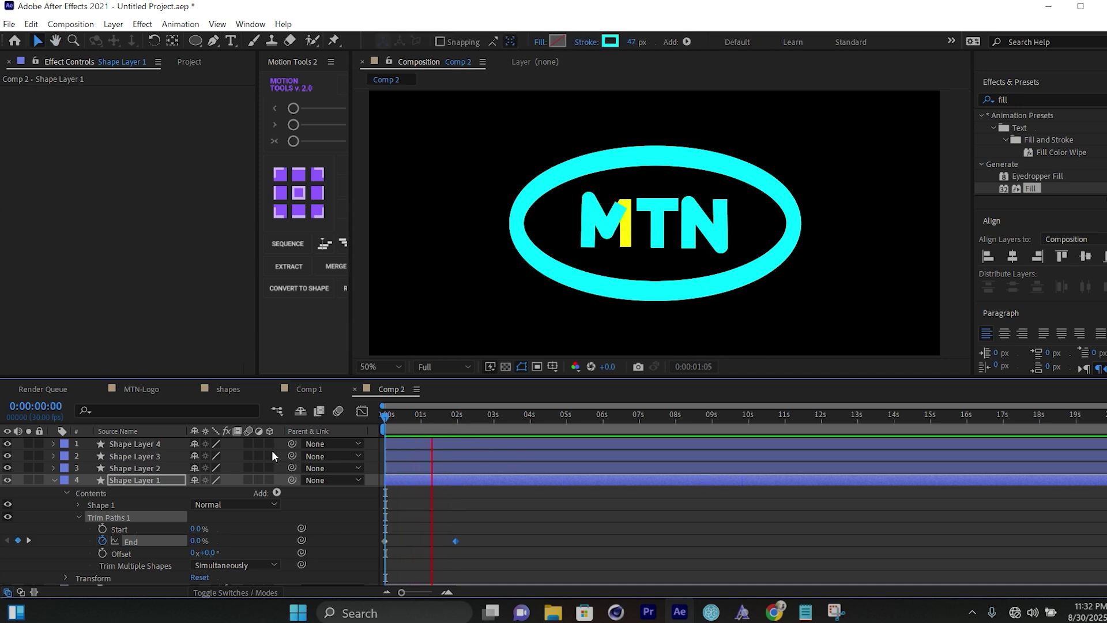
Apply Easy Ease to both End keyframes of the letter M's Trim Paths and preview the motion.
left_click_drag(518, 520, 337, 561)
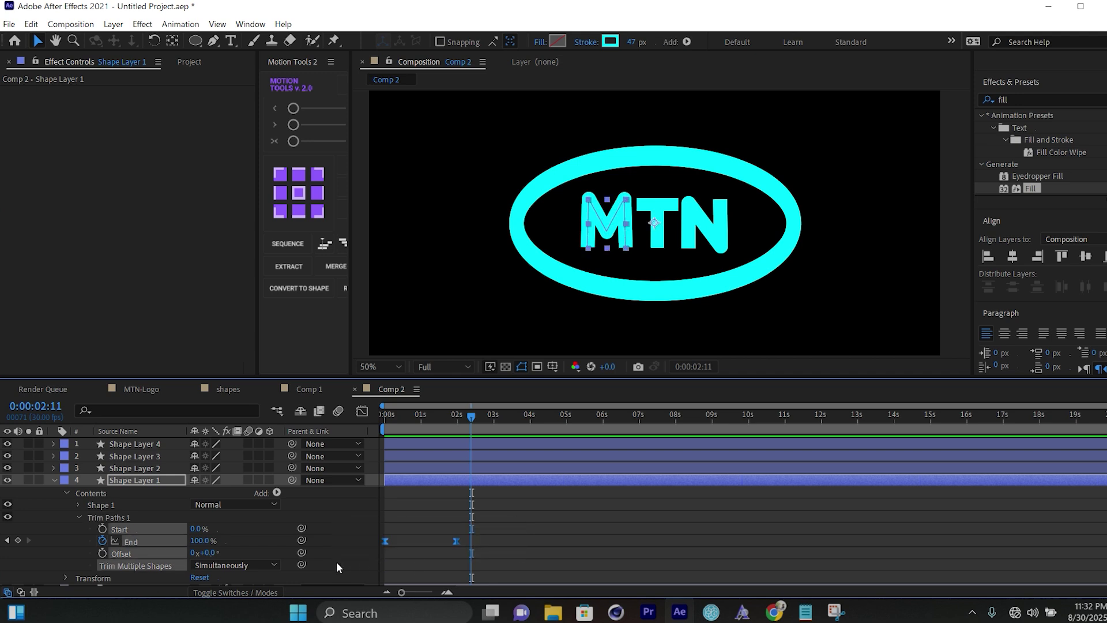
left_click_drag(496, 429, 226, 428)
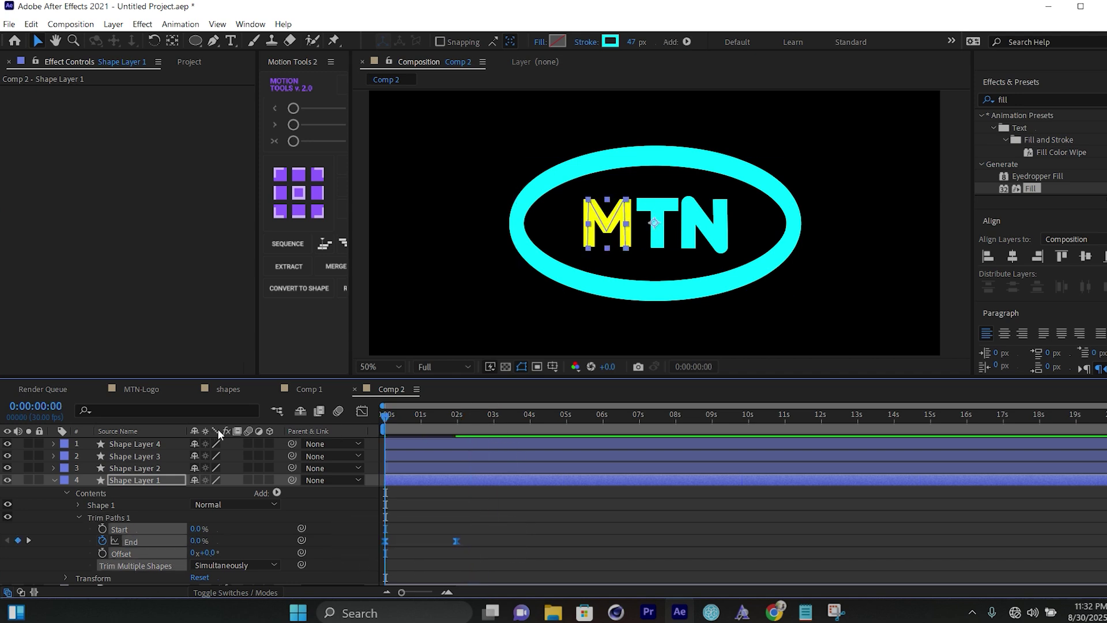
key("space")
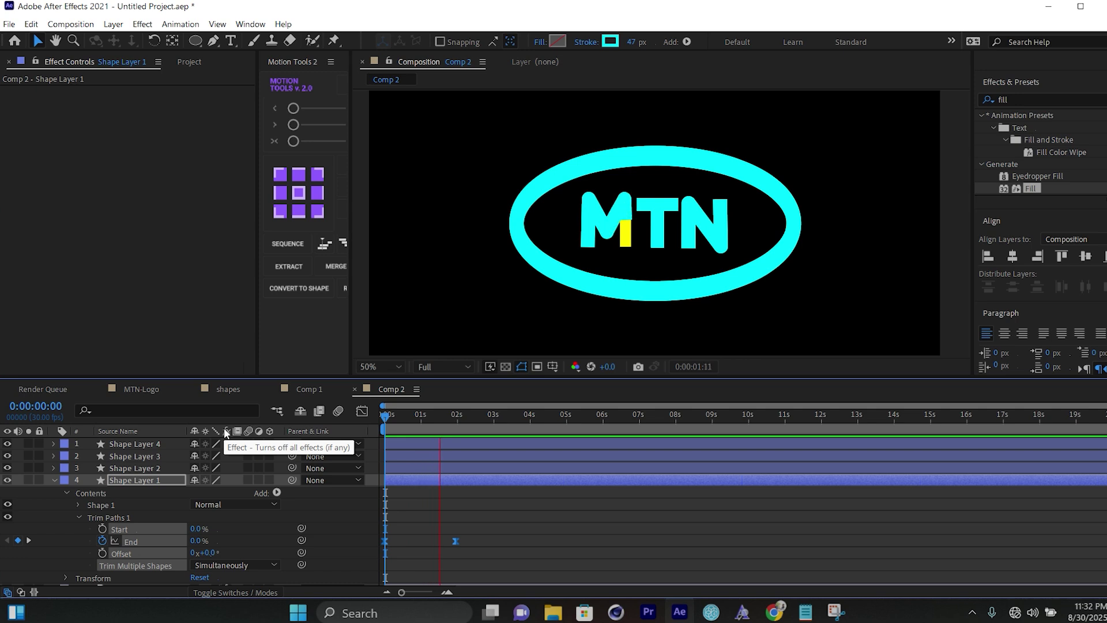
key("space")
Steepen the speed curve of the letter M's End keyframes, raising the first keyframe's influence to about 62%, and preview the result.
left_click_drag(503, 526, 364, 563)
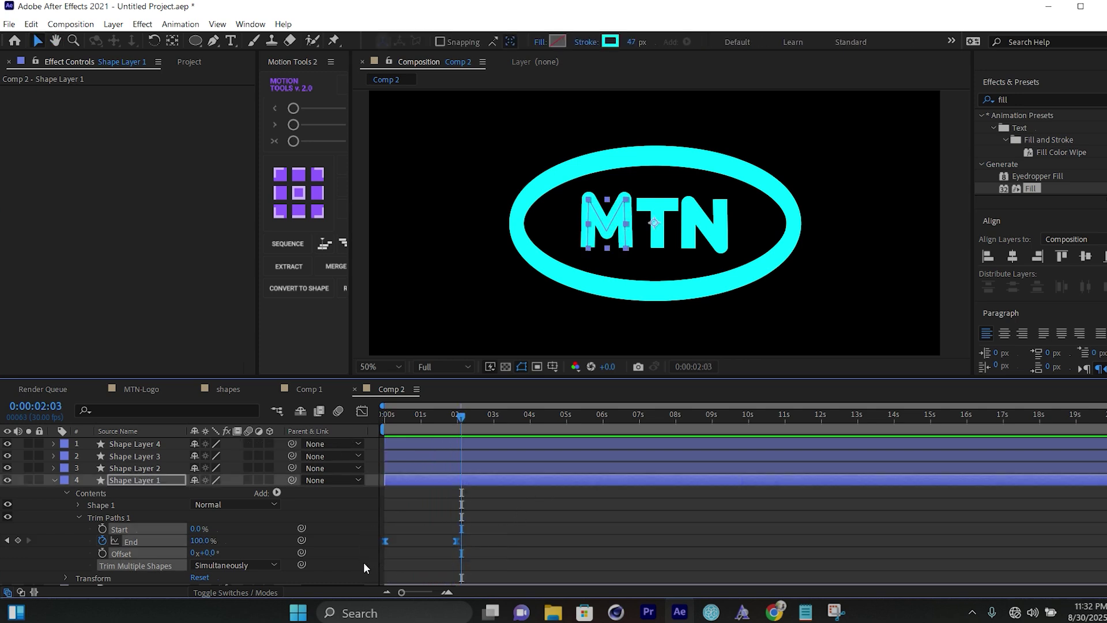
left_click(363, 411)
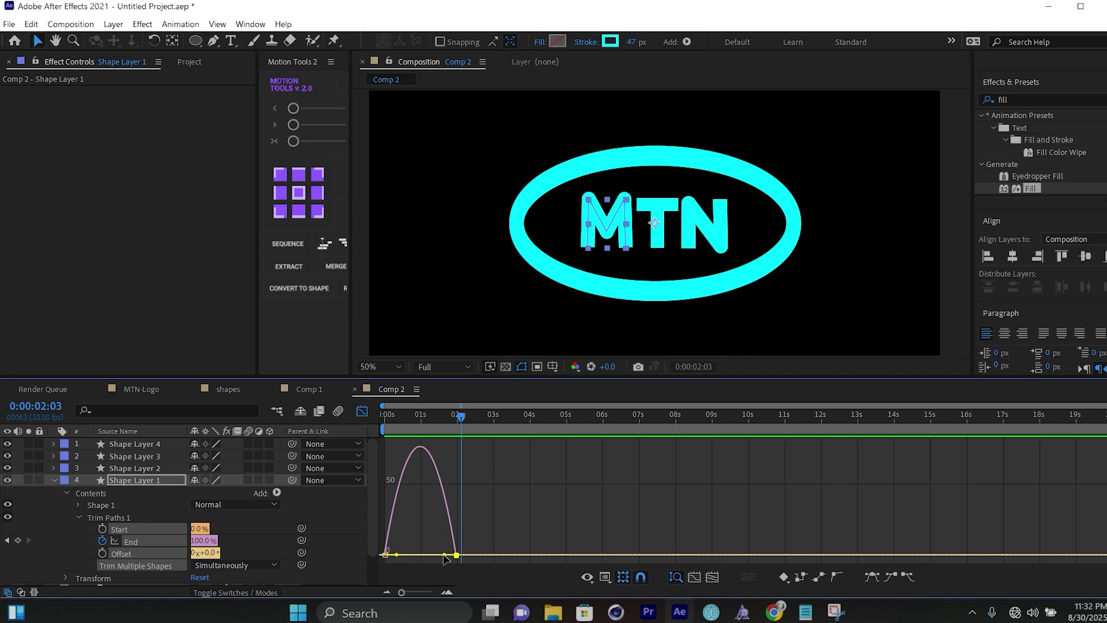
left_click_drag(444, 555, 434, 555)
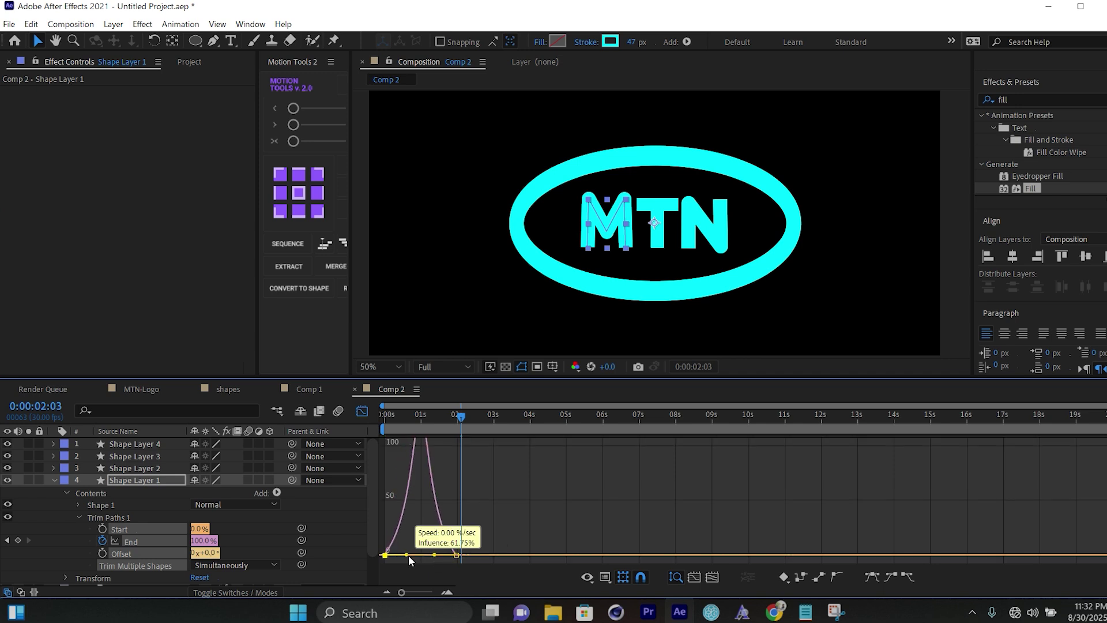
key("shift+F3")
key("Home")
key("space")
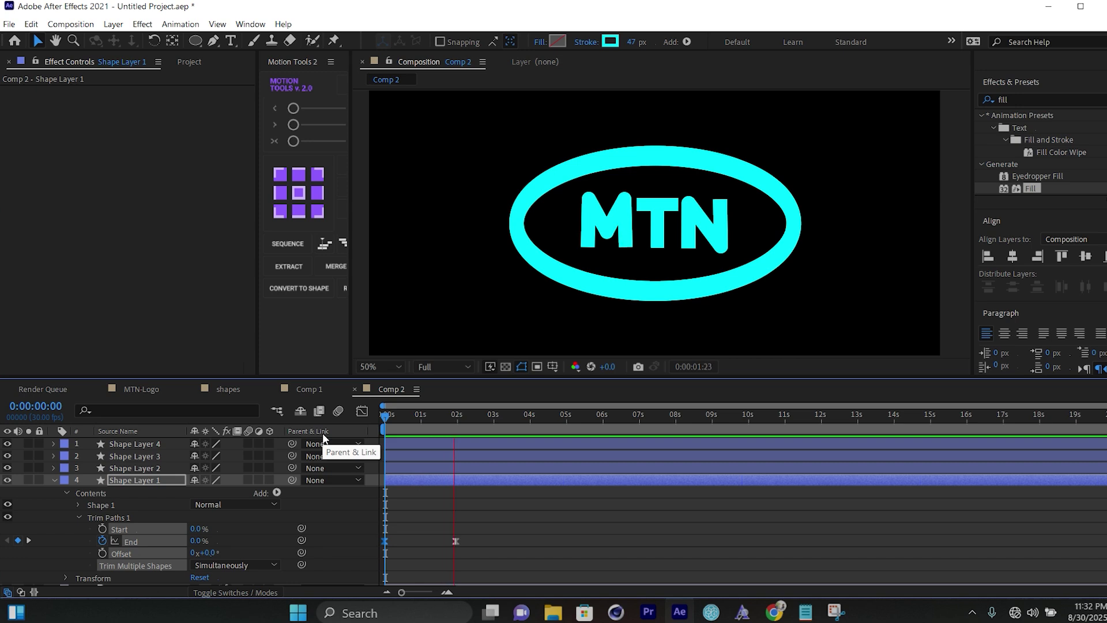
Shift the letter M's second End keyframe slightly earlier, shortly before the 2-second mark, and return to the composition's start.
left_click(493, 542)
left_click_drag(455, 541, 446, 541)
key("Home")
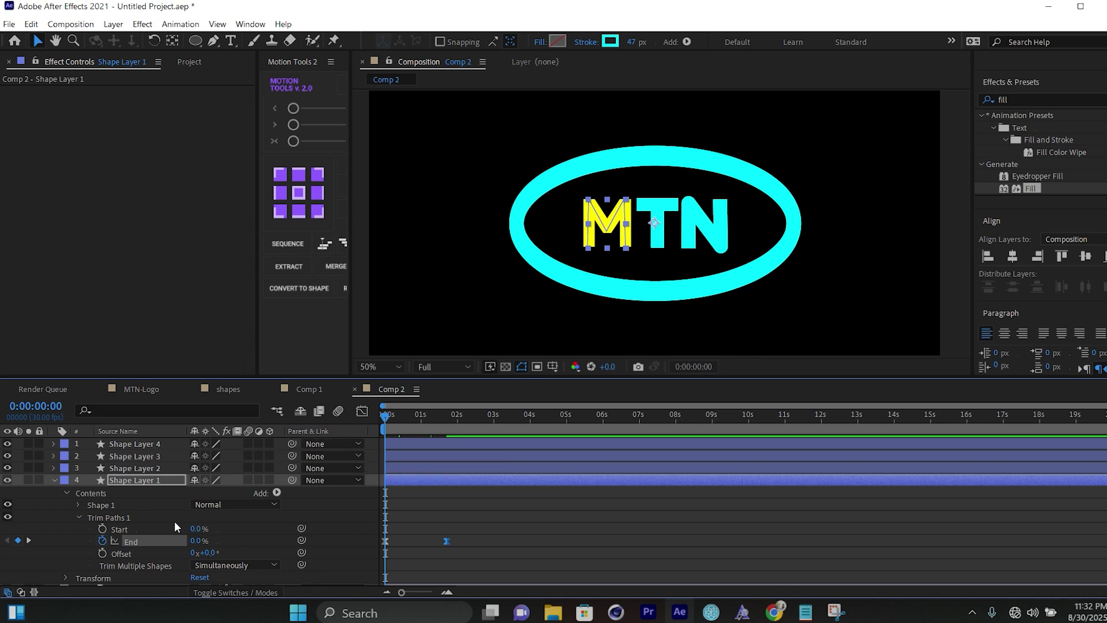
Copy the letter M's animated Trim Paths onto both shapes of the letter T, Shape 1 and Shape 2 in Shape Layer 2.
left_click(114, 516)
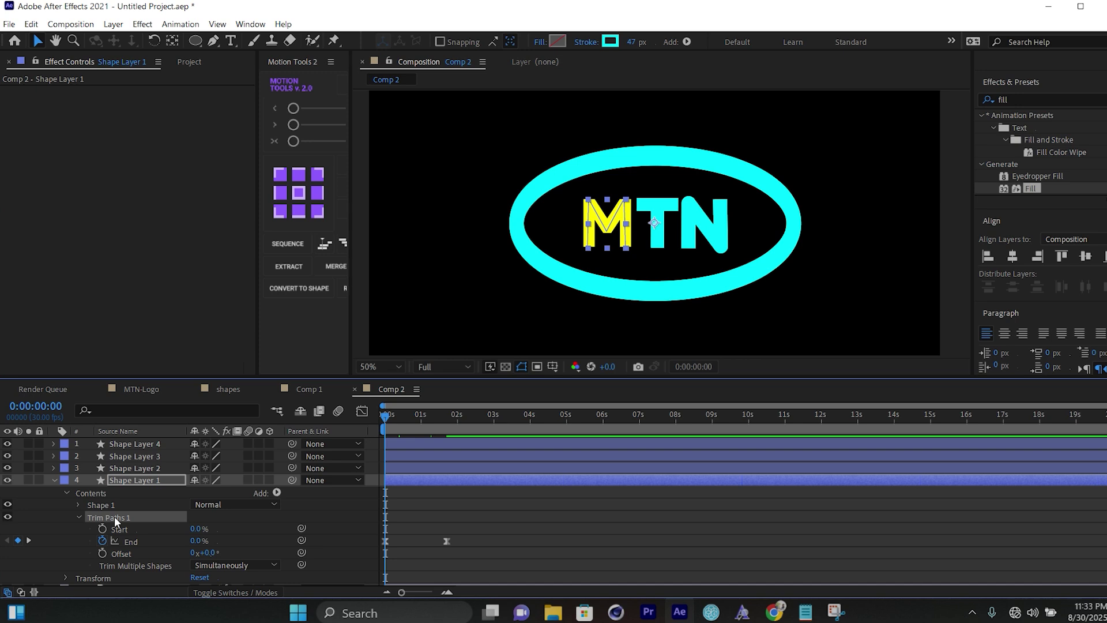
double_click(114, 516)
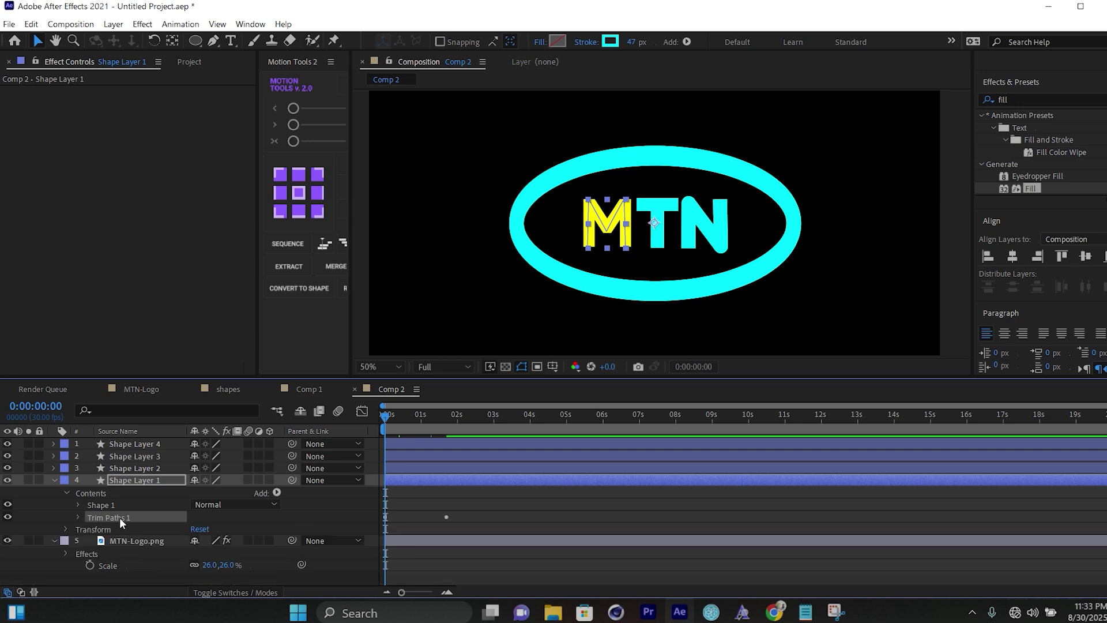
left_click(130, 469)
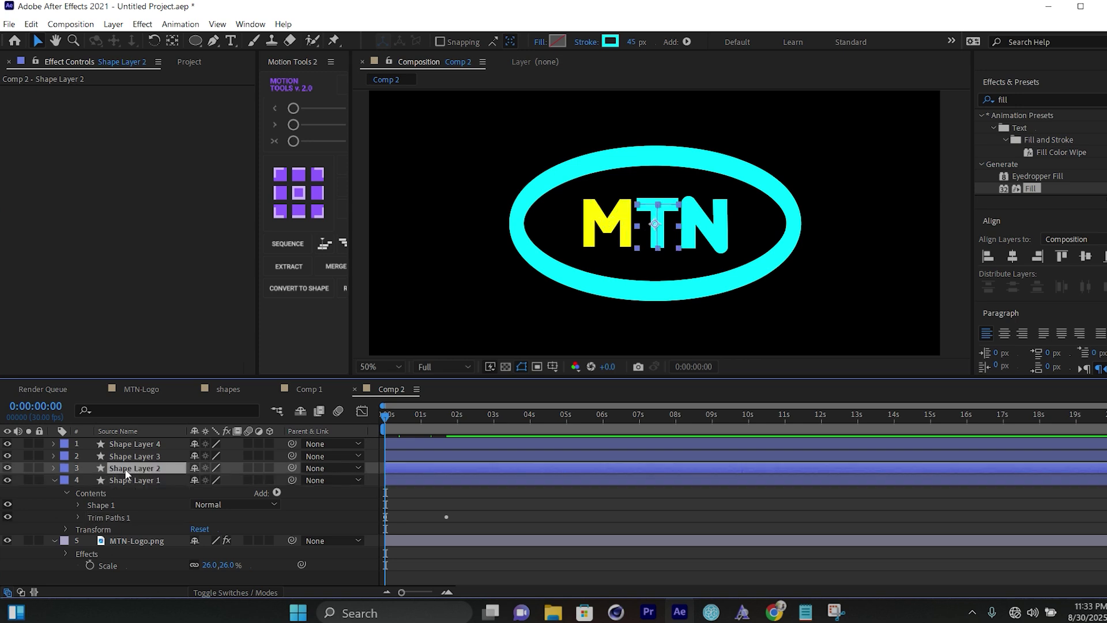
left_click(54, 468)
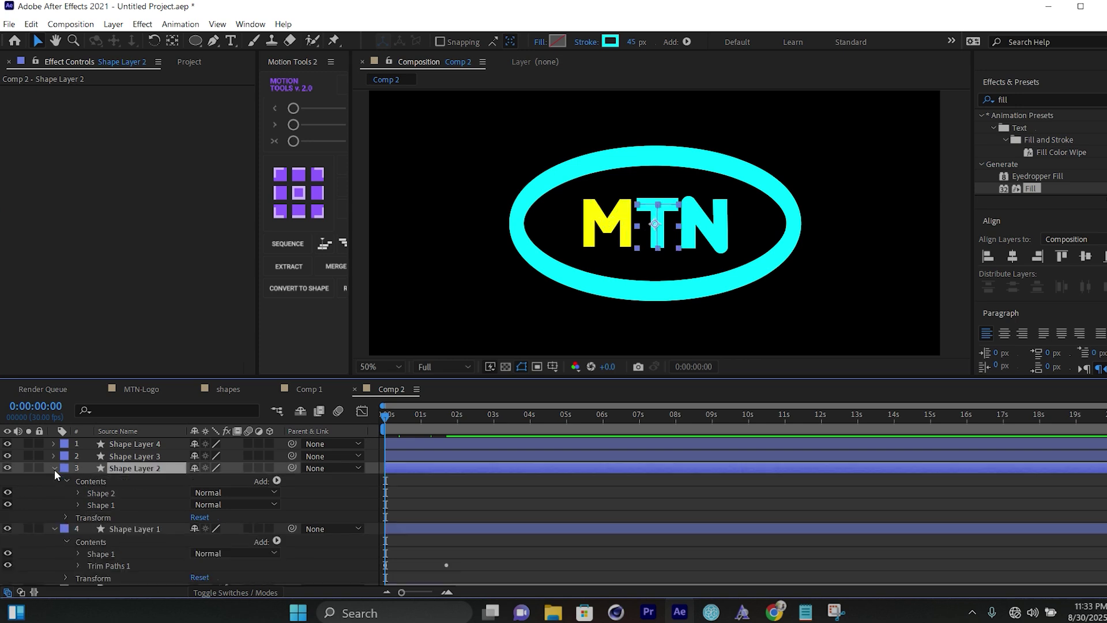
left_click(106, 494)
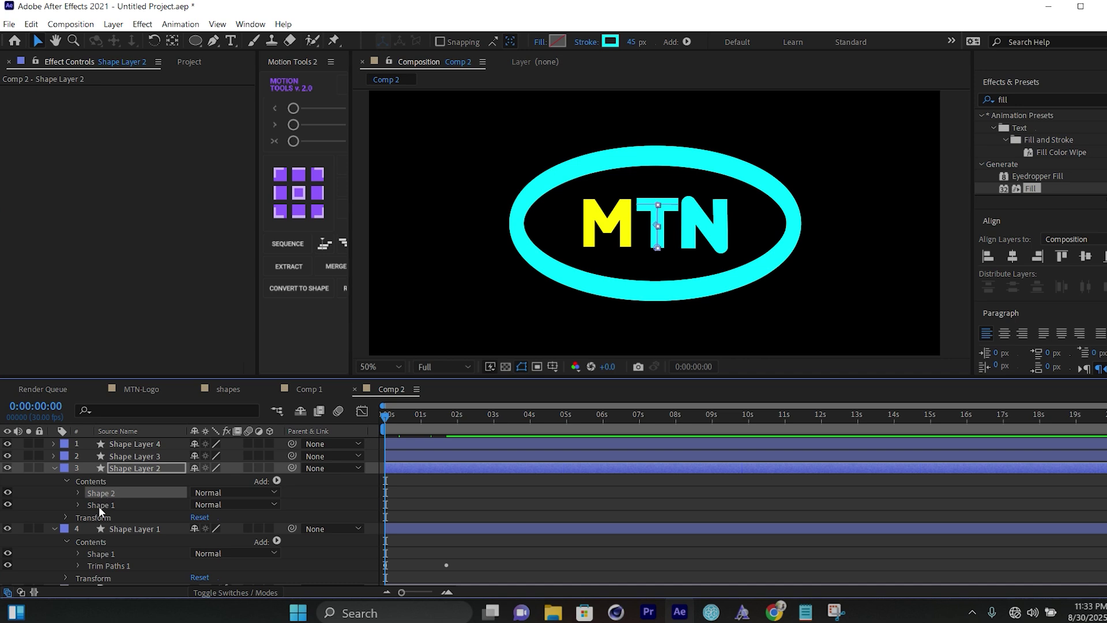
left_click(100, 505)
left_click(105, 493)
left_click(98, 505)
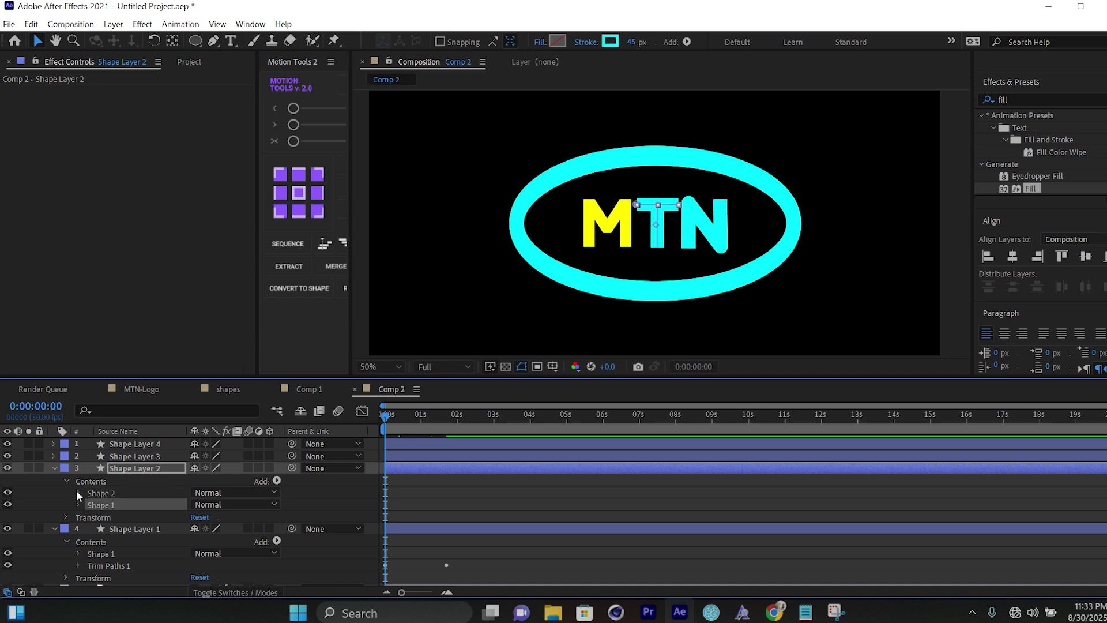
left_click(108, 493, "shift")
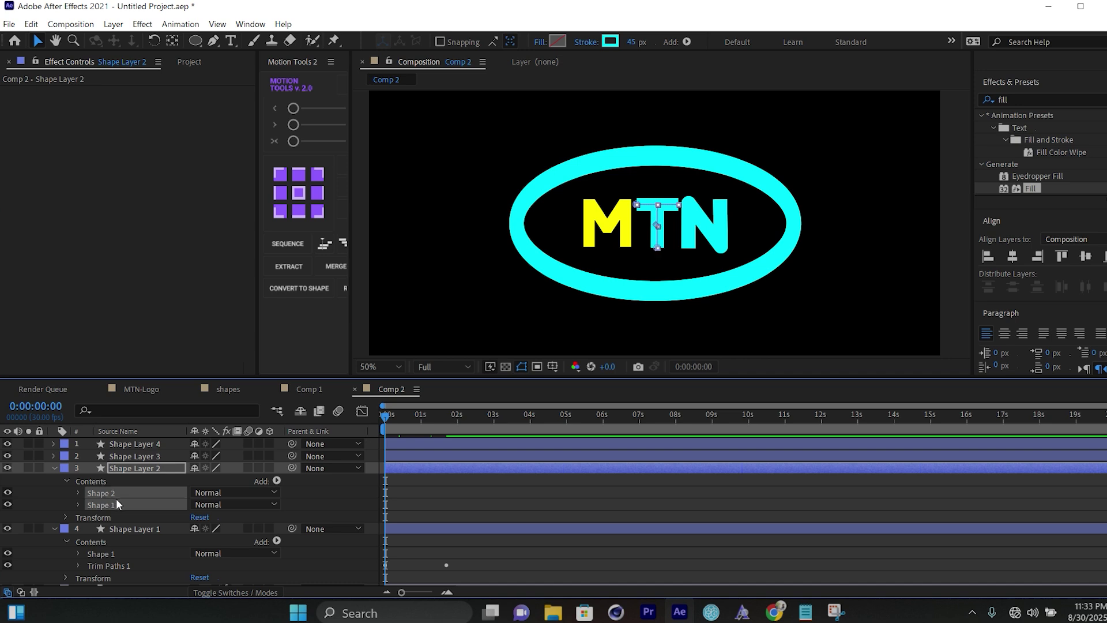
key("ctrl+v")
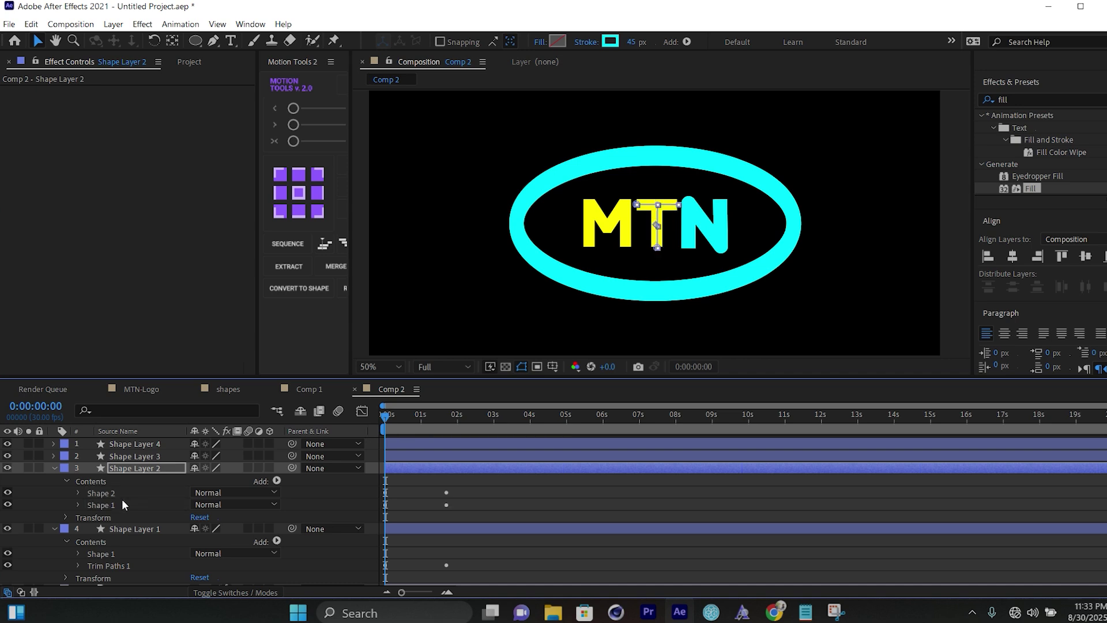
Paste the animated Trim Paths onto the letter N's Shape 1 in Shape Layer 3 and collapse the layer.
left_click(137, 457)
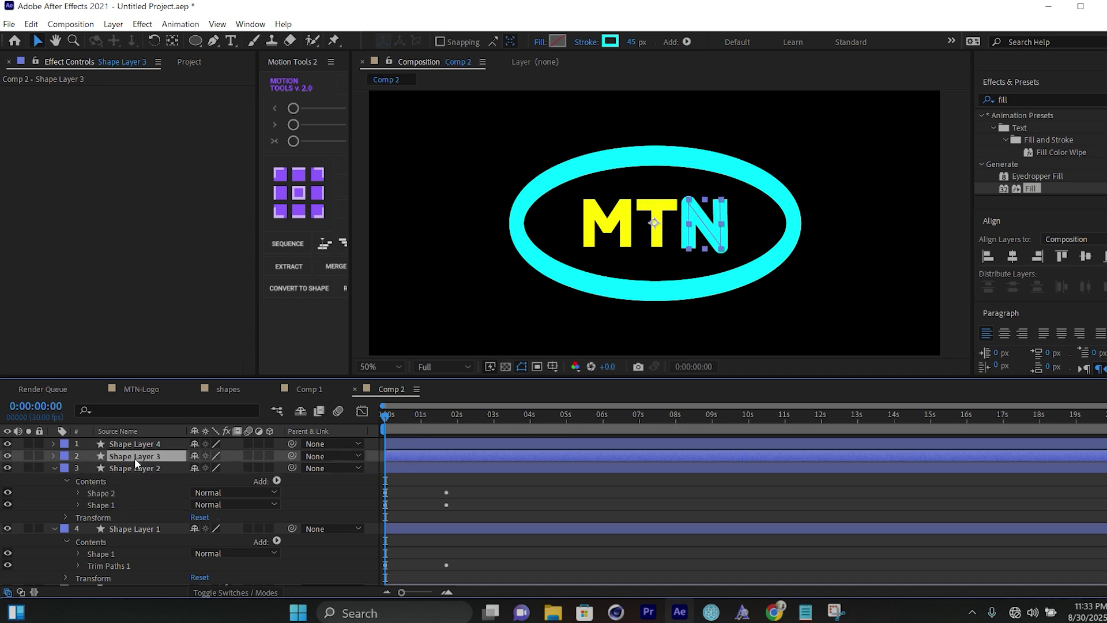
left_click(53, 455)
scroll(53, 455, "down", 1)
left_click(91, 493)
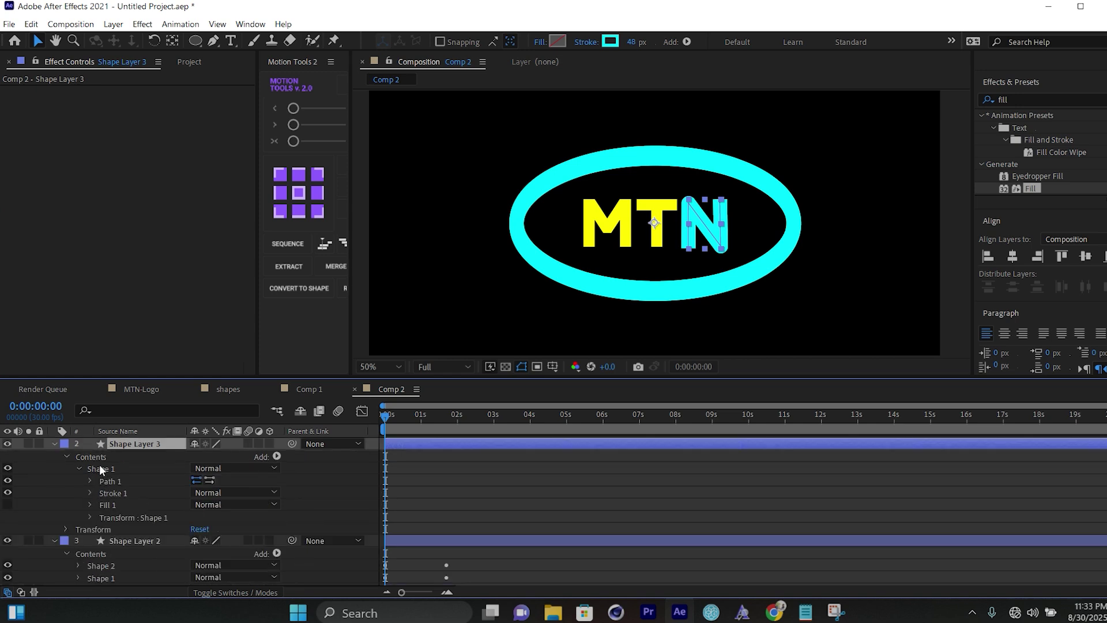
left_click(96, 468)
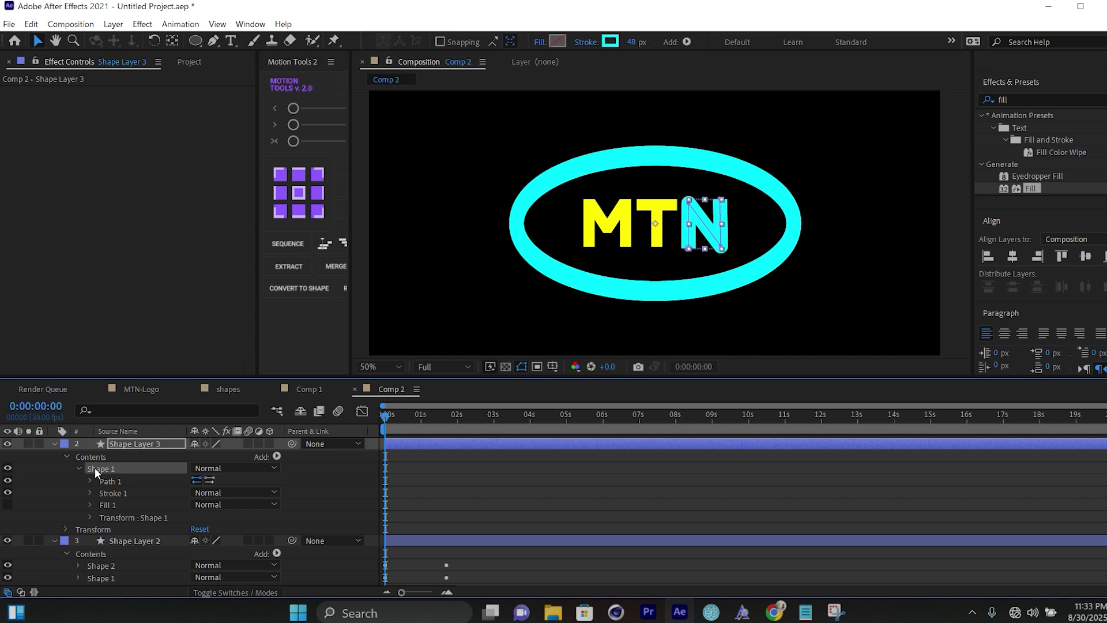
left_click(81, 468)
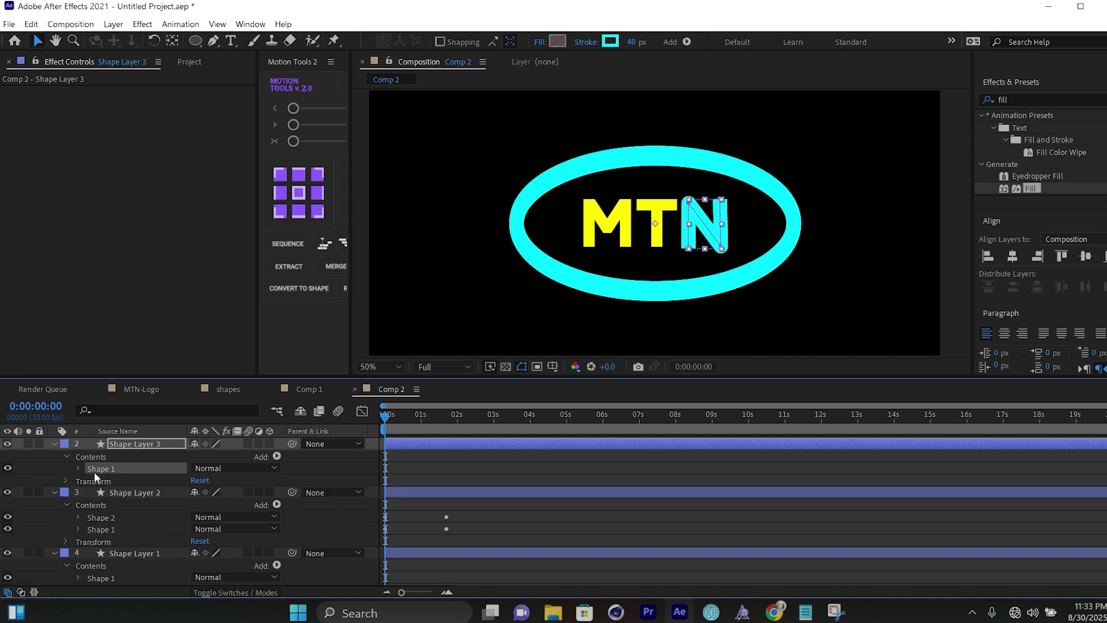
key("ctrl+d")
left_click(53, 455)
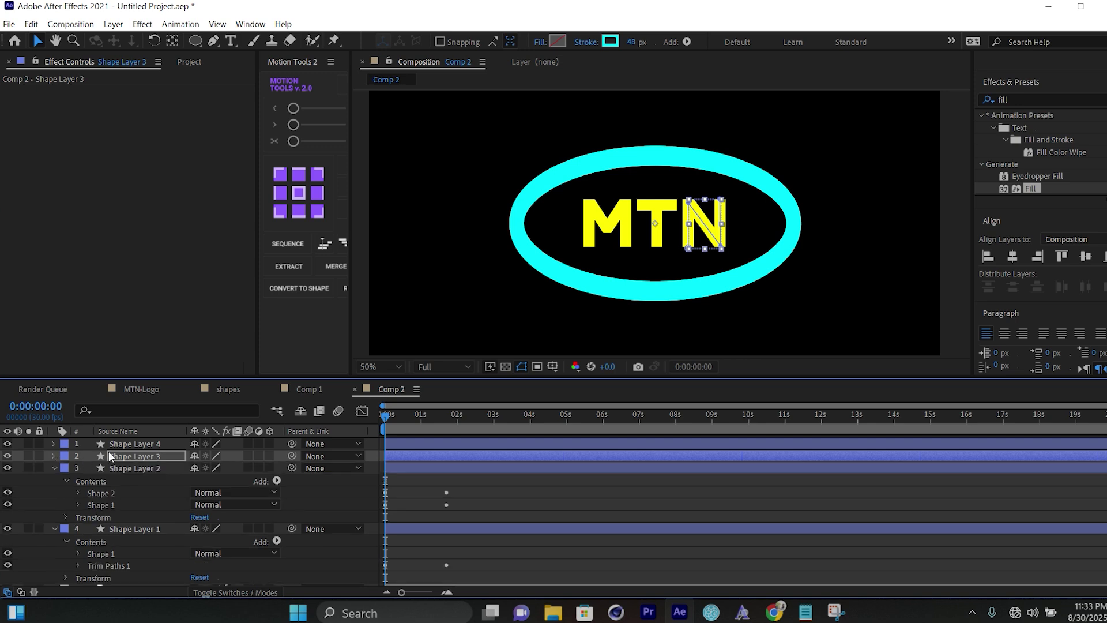
Paste the animated Trim Paths onto the ring's Ellipse 1 in Shape Layer 4 and preview the full stroke animation.
left_click(120, 445)
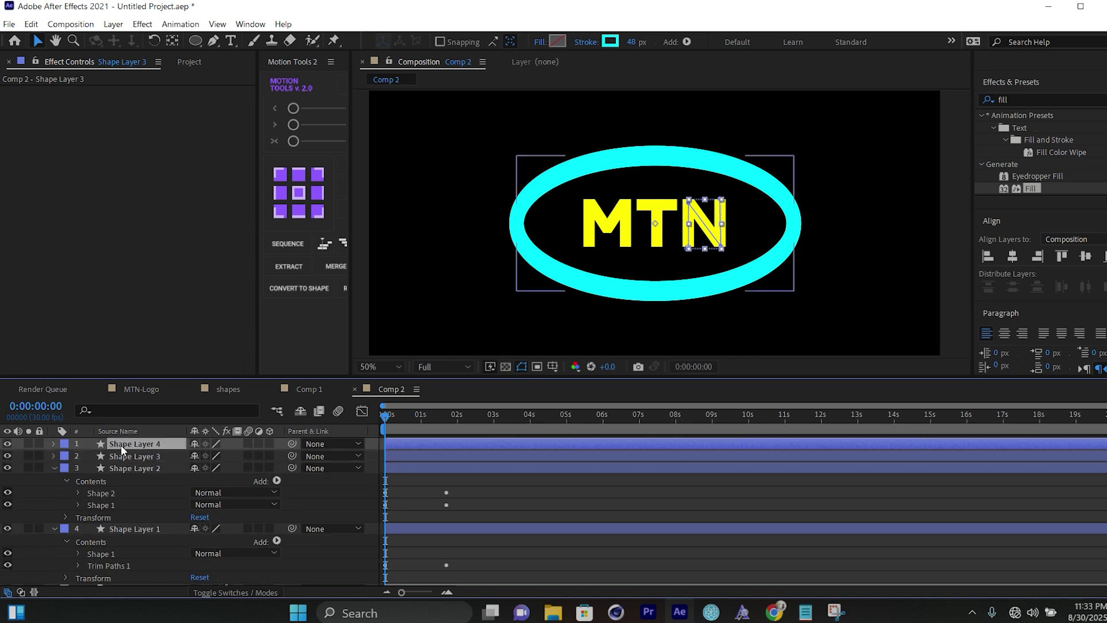
left_click(54, 444)
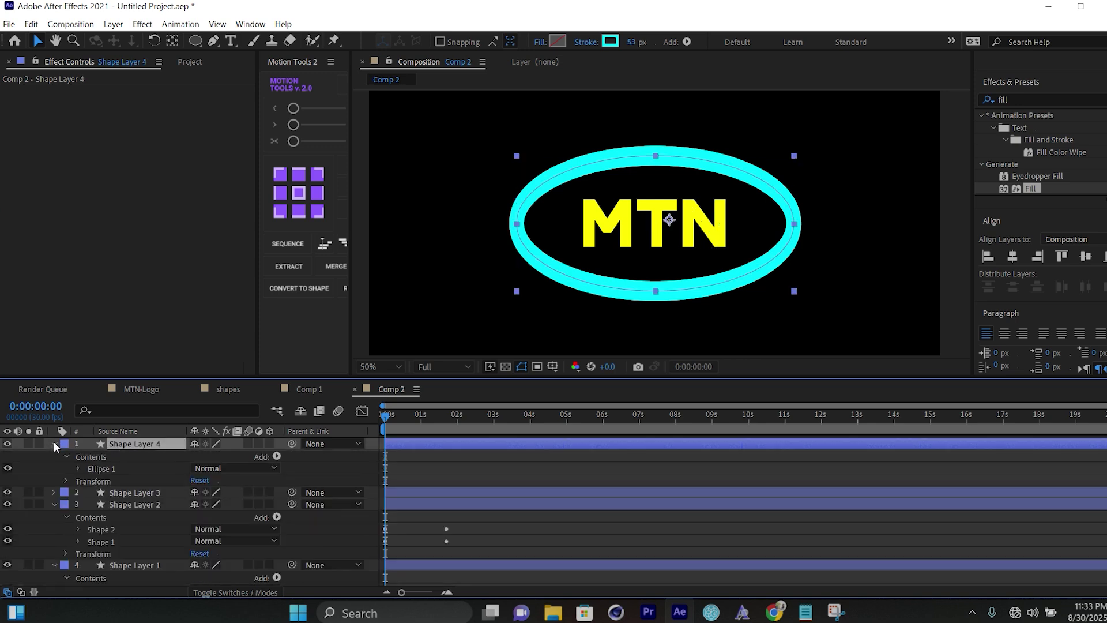
left_click(78, 469)
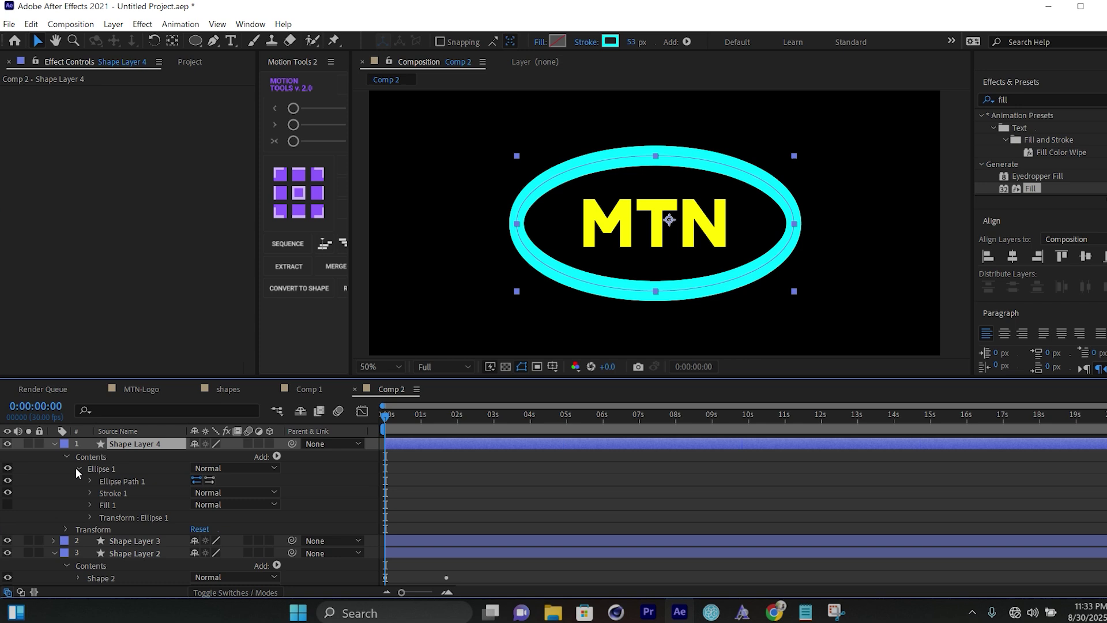
left_click(112, 481)
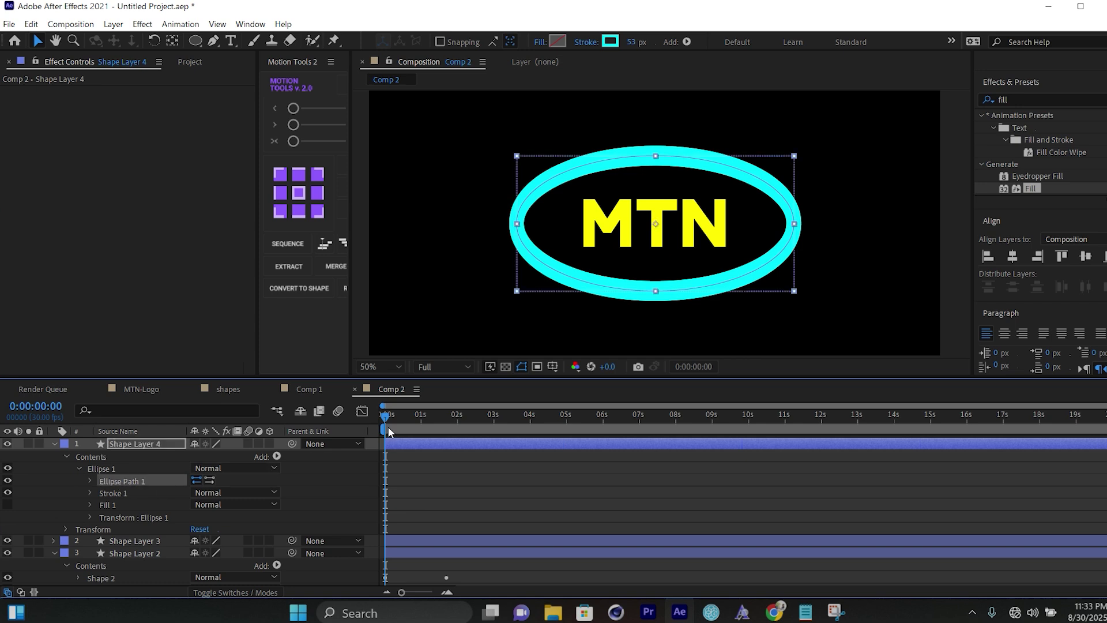
key("ctrl+v")
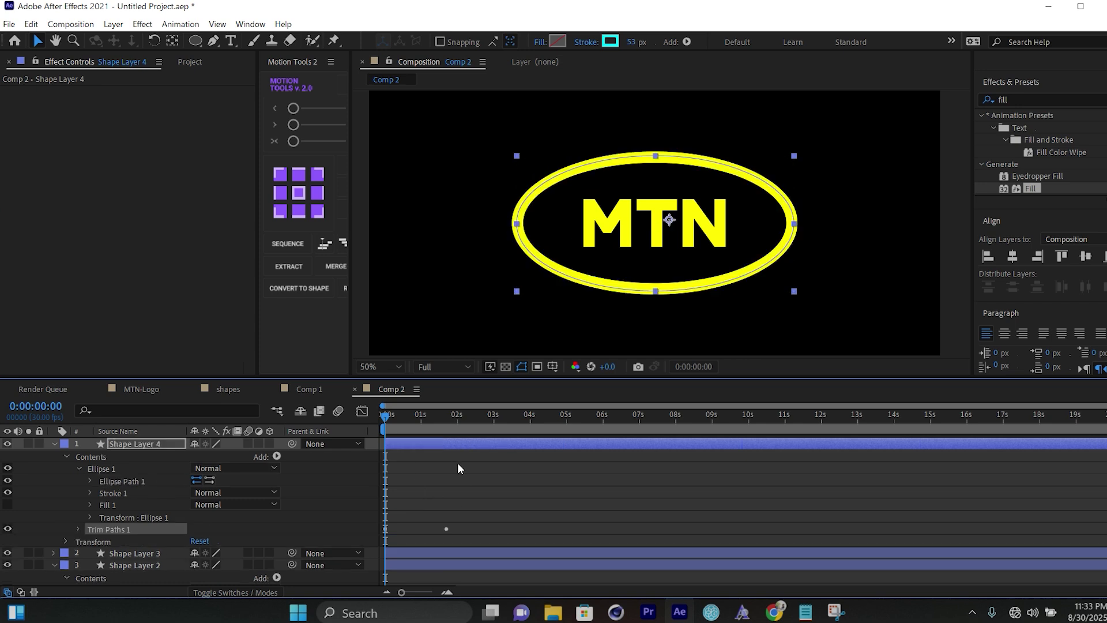
key("space")
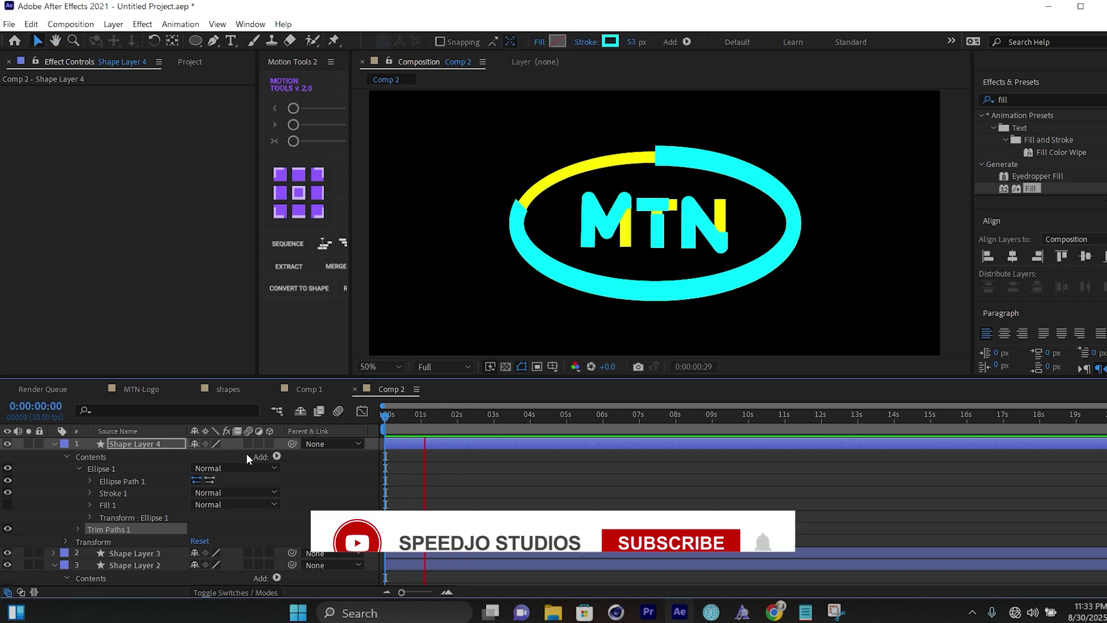
key("space")
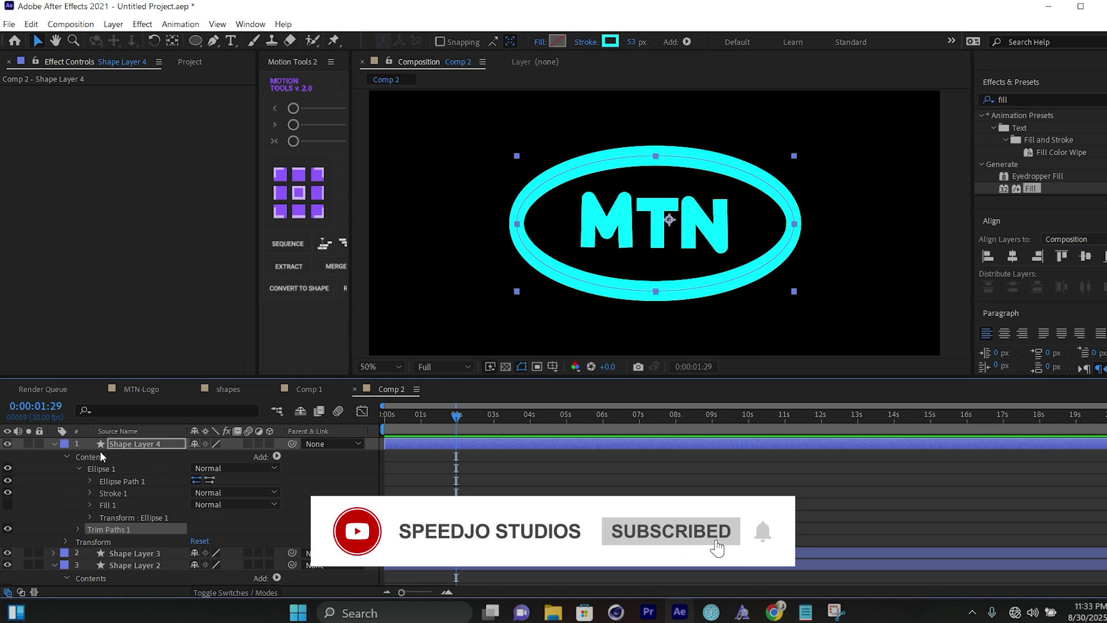
Pre-compose Shape Layers 1 through 4 with all attributes moved into the new composition, and preview it from the start.
left_click(55, 443)
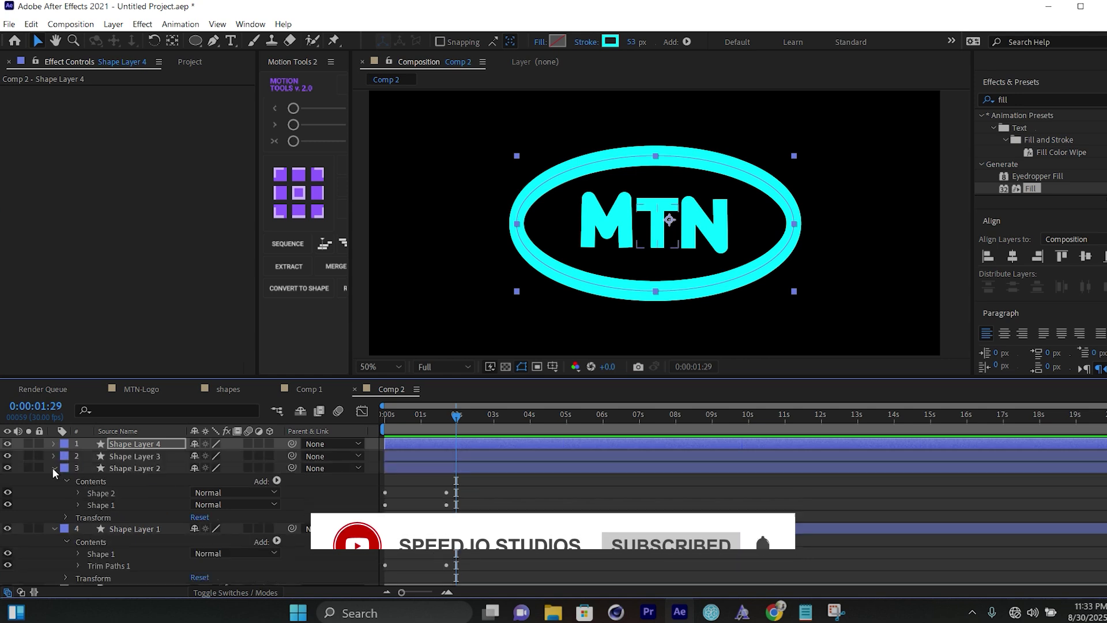
left_click(54, 467)
left_click(52, 478)
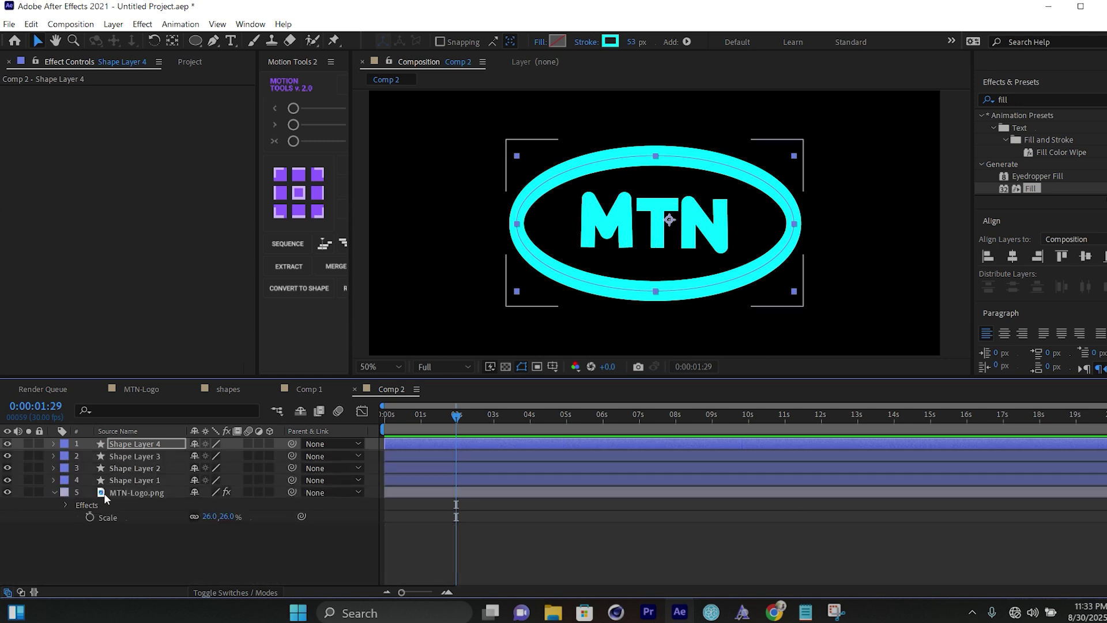
left_click(139, 477)
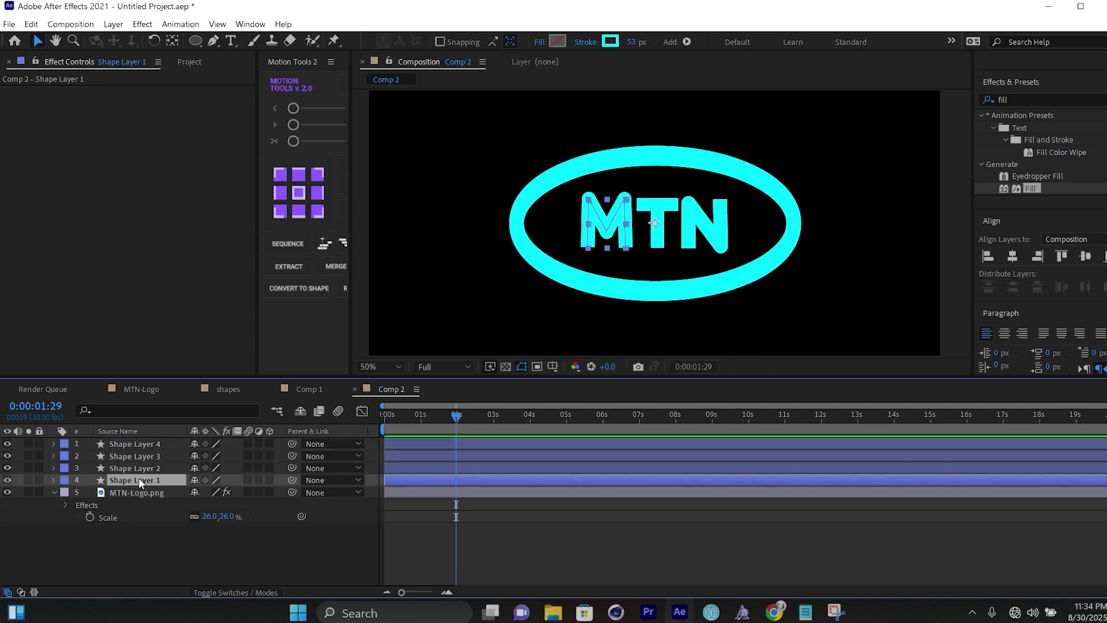
left_click(144, 447, "shift")
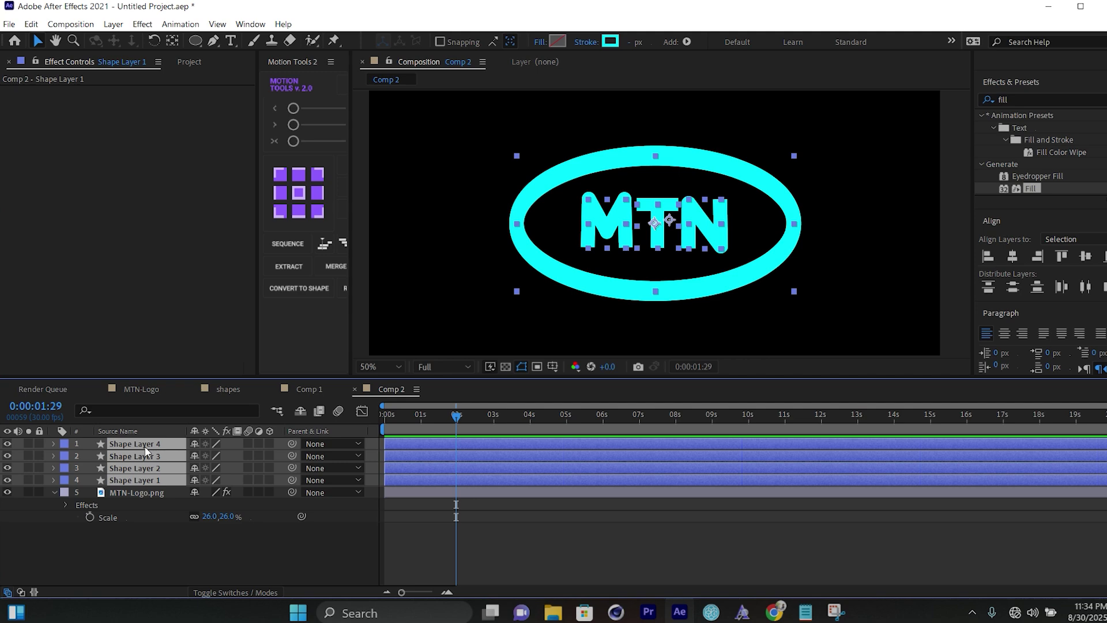
key("ctrl+shift+c")
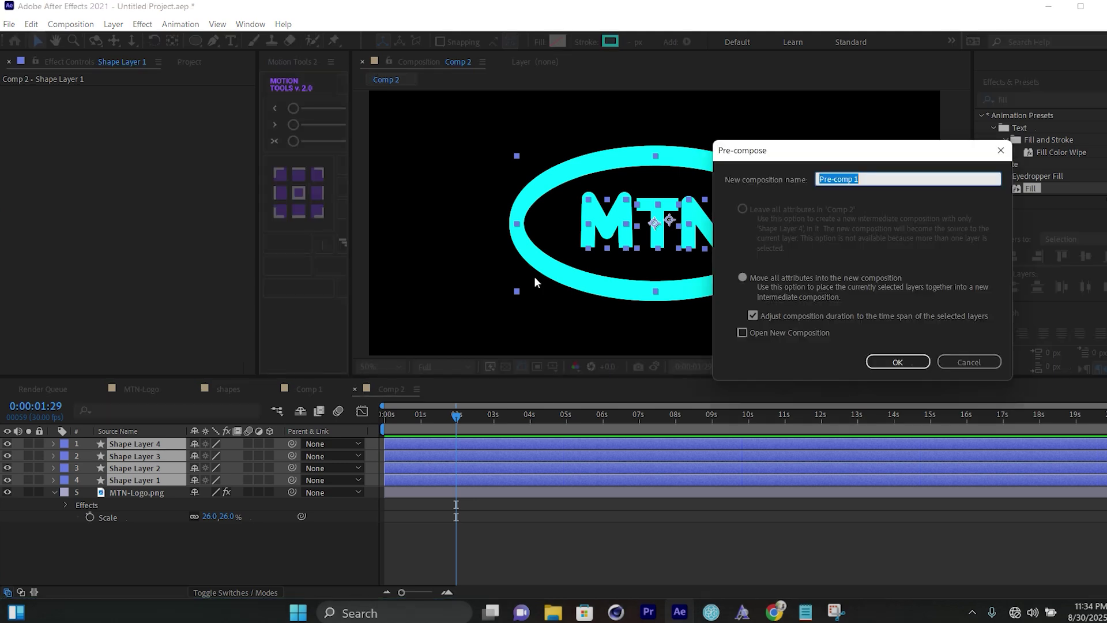
left_click(741, 278)
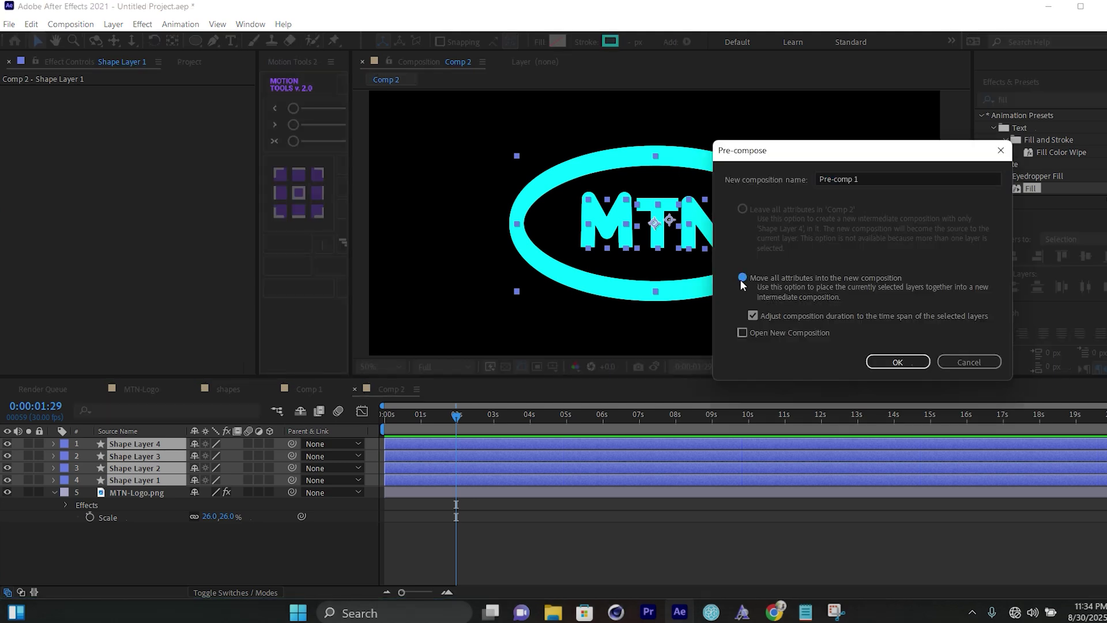
left_click(899, 362)
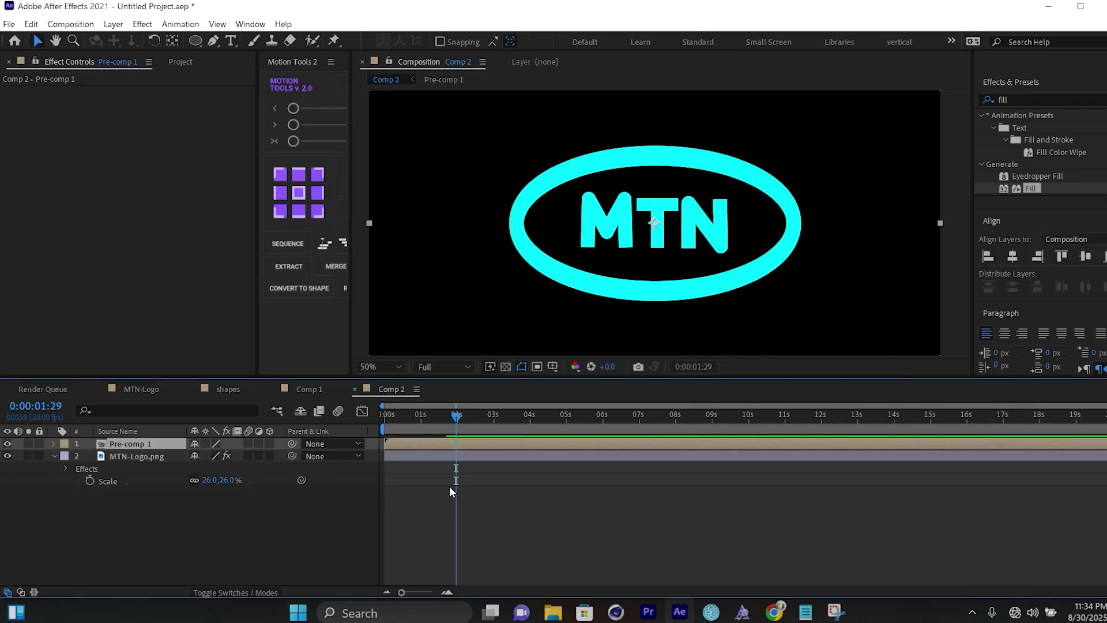
key("Home")
key("space")
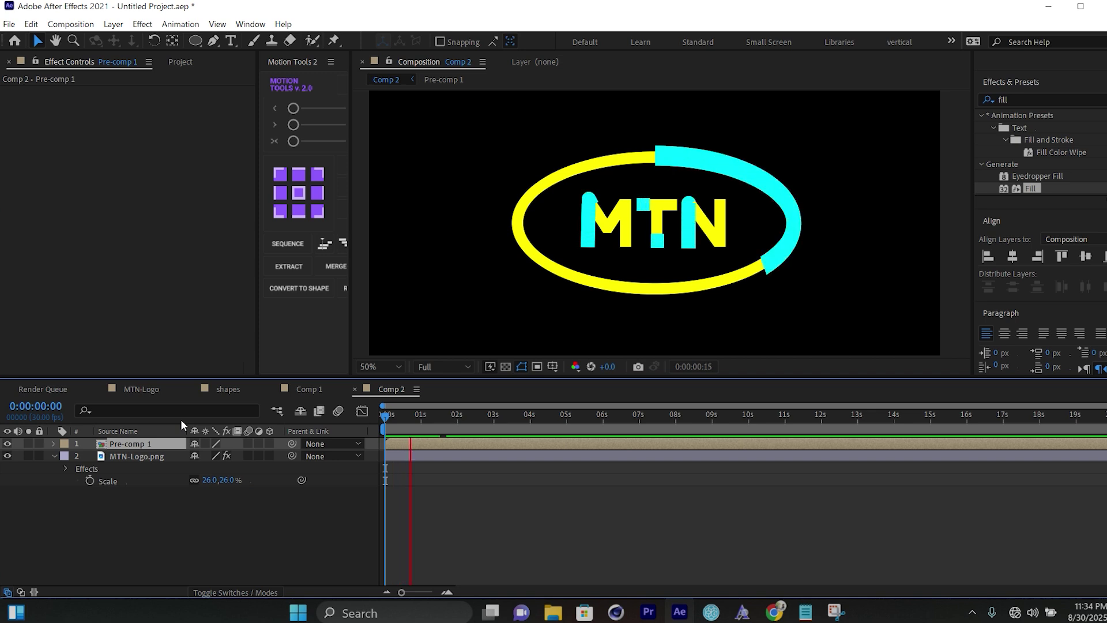
key("space")
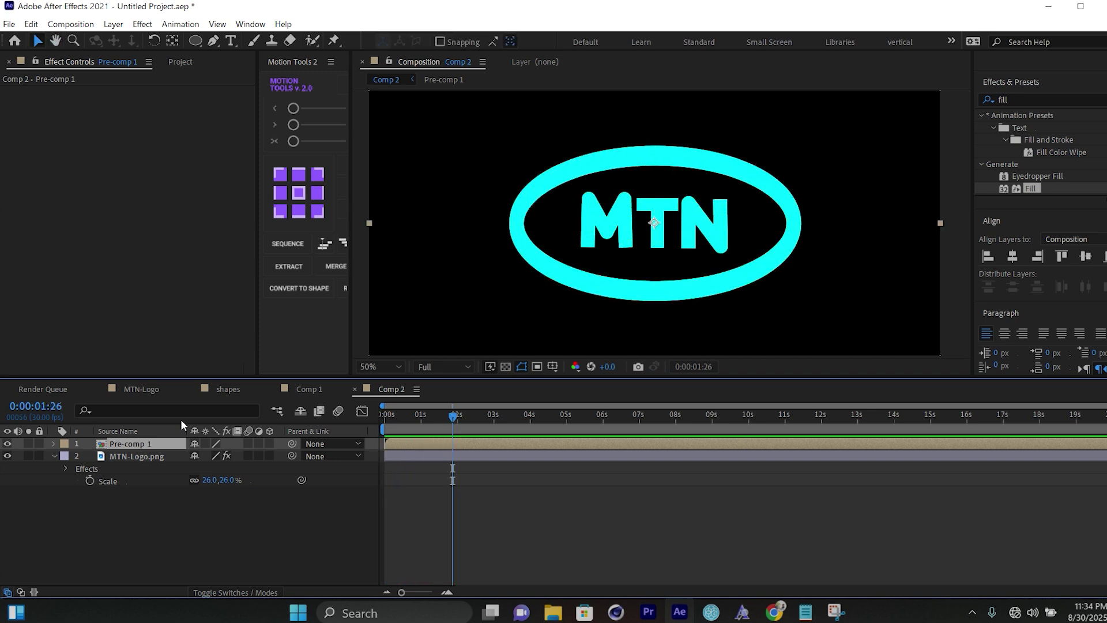
Set the MTN-Logo.png layer's track matte to Alpha Matte "Pre-comp 1".
left_click(139, 458)
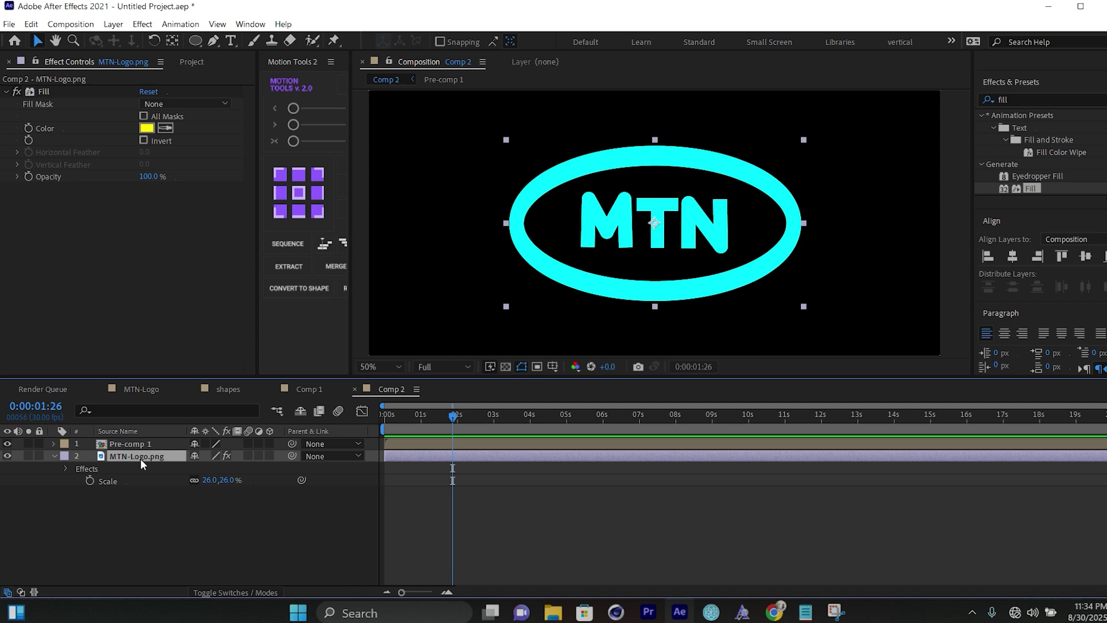
left_click(247, 590)
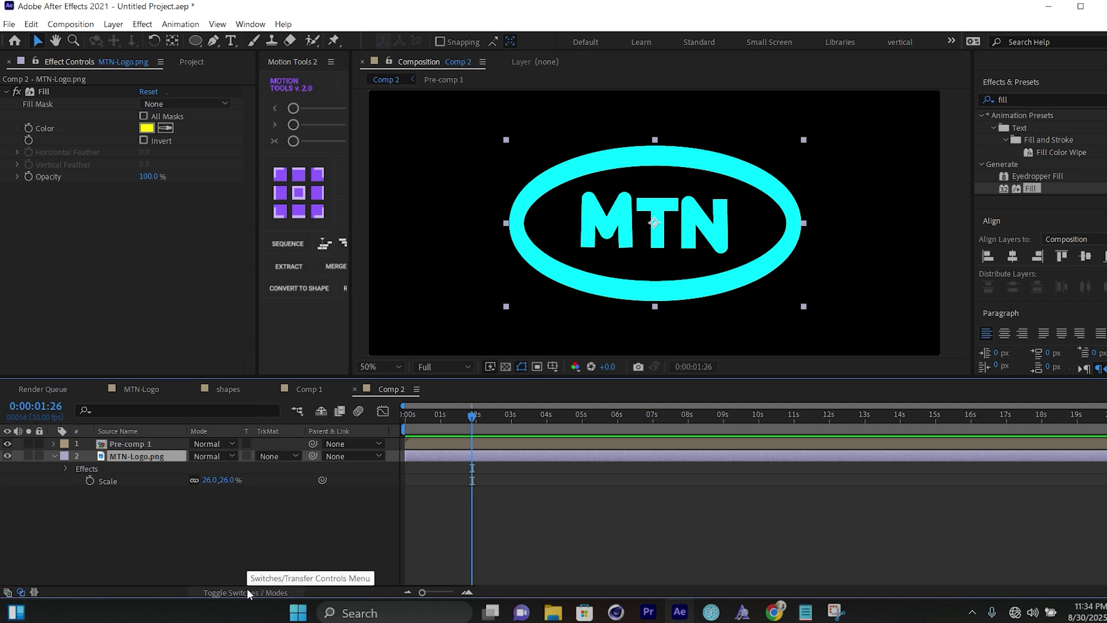
left_click(284, 457)
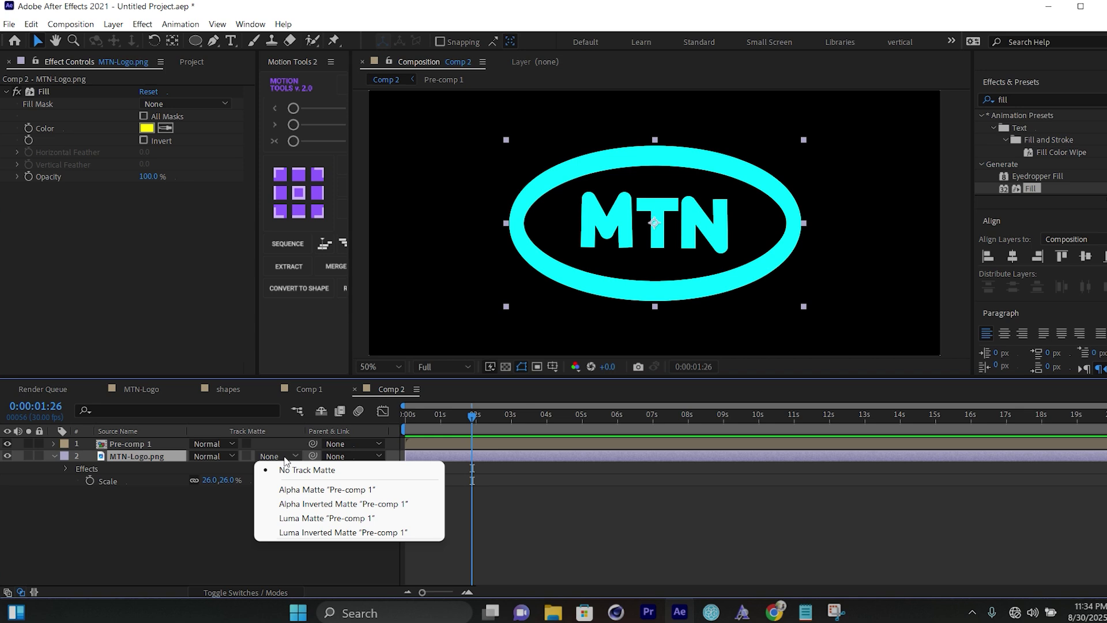
left_click(305, 490)
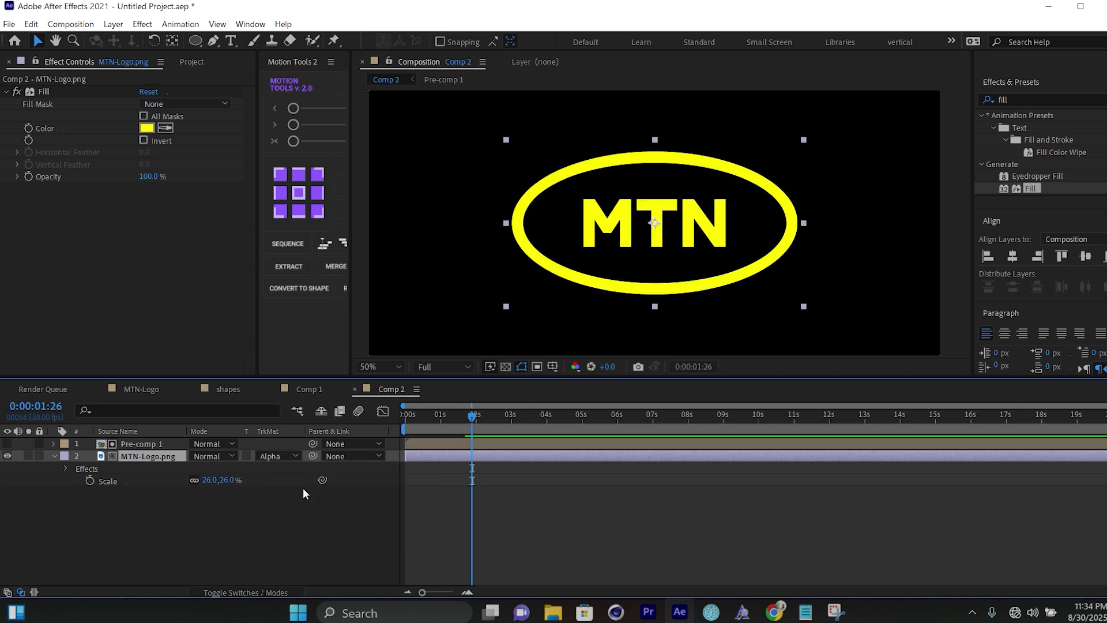
Preview the matted logo reveal from the composition's start several times and collapse the MTN-Logo.png layer's properties.
key("Home")
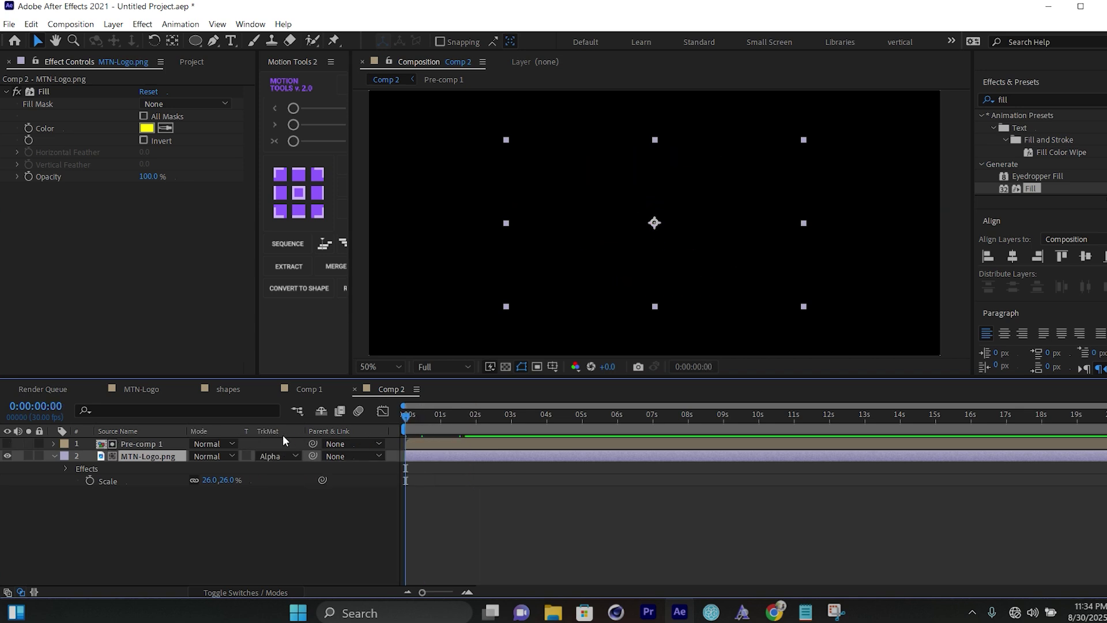
key("space")
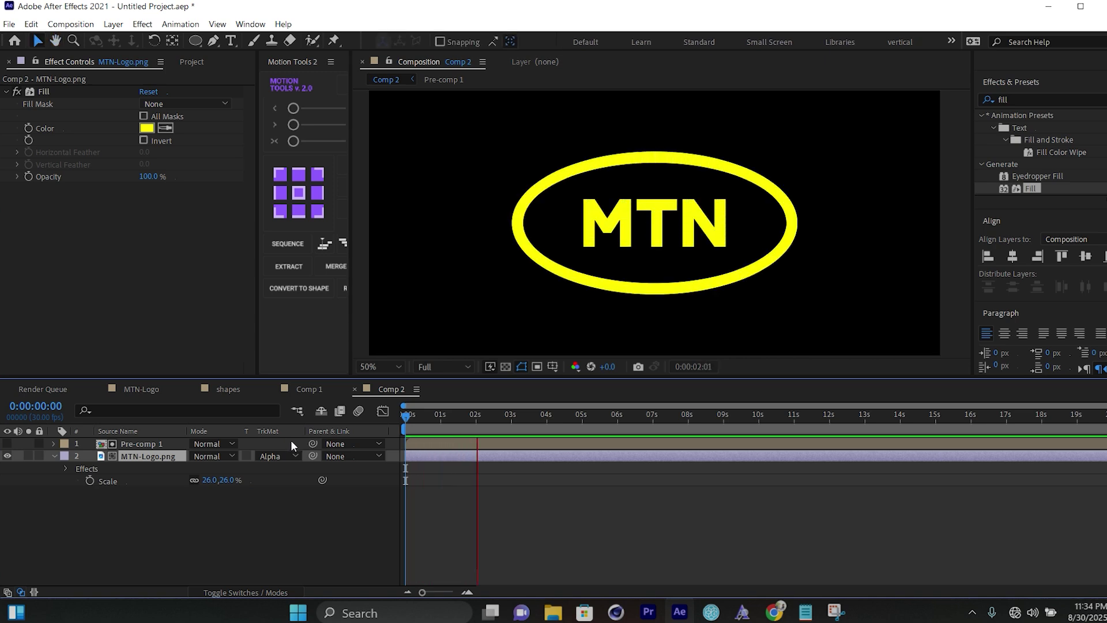
key("space")
key("space")
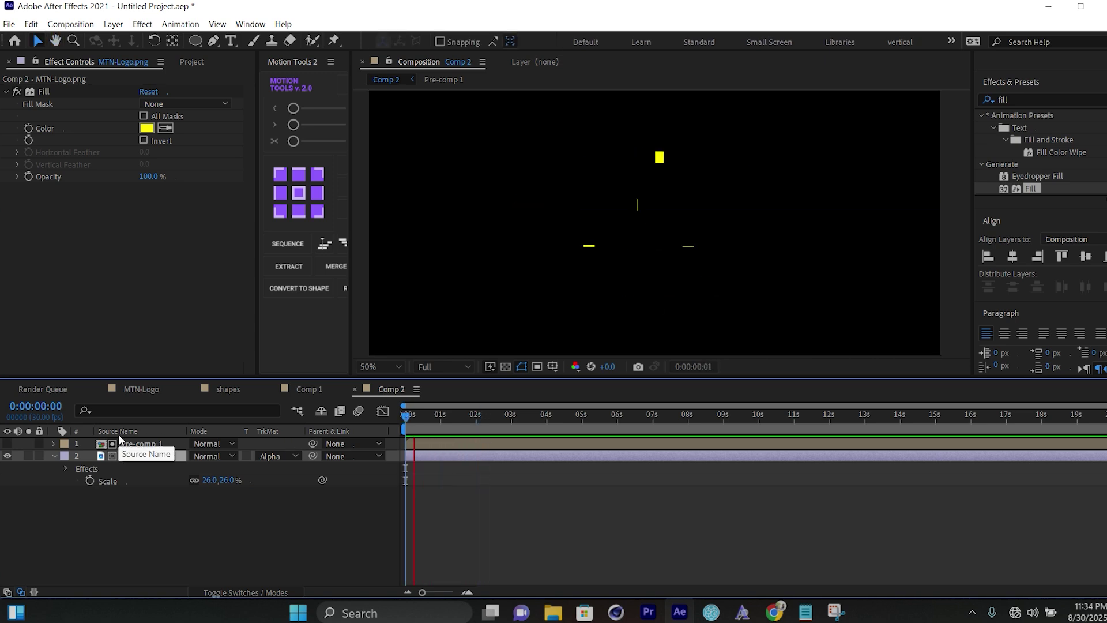
key("space")
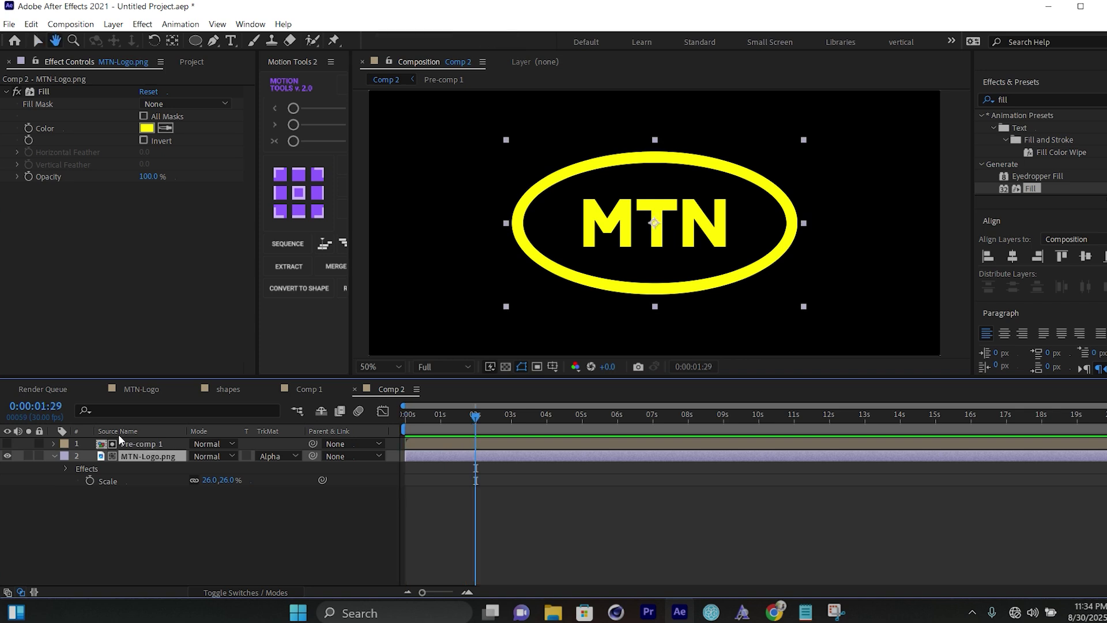
key("space")
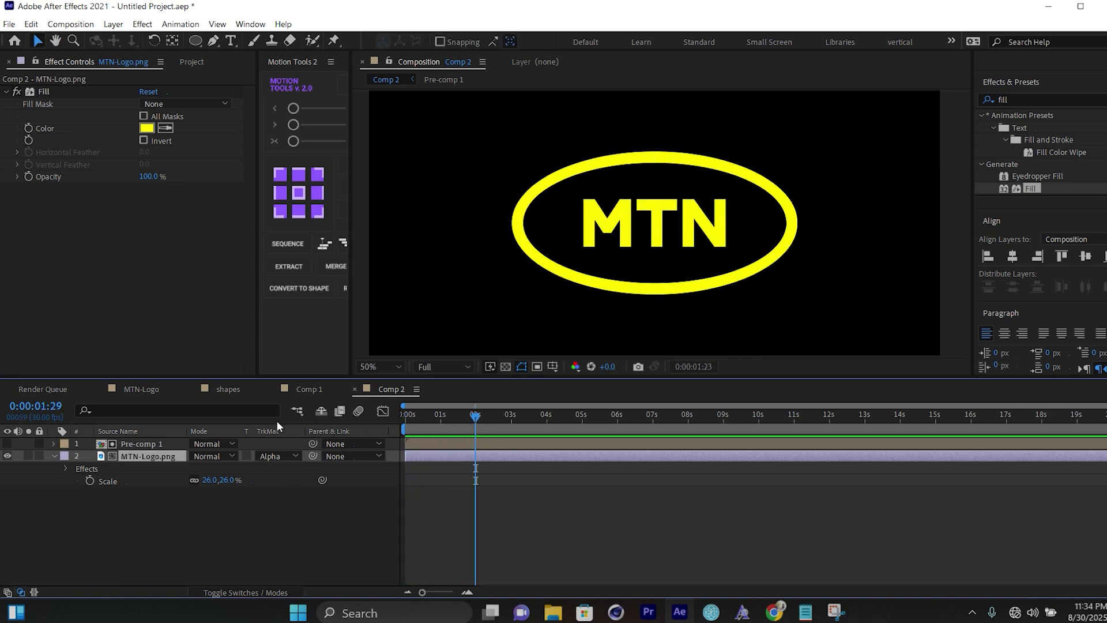
key("comma")
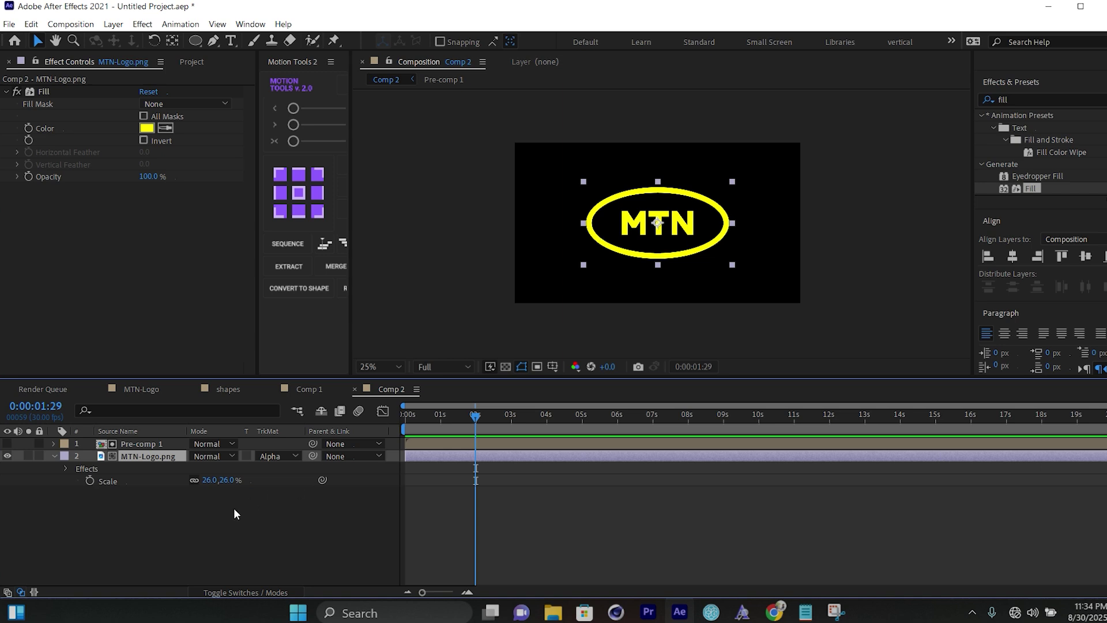
left_click(54, 456)
key("space")
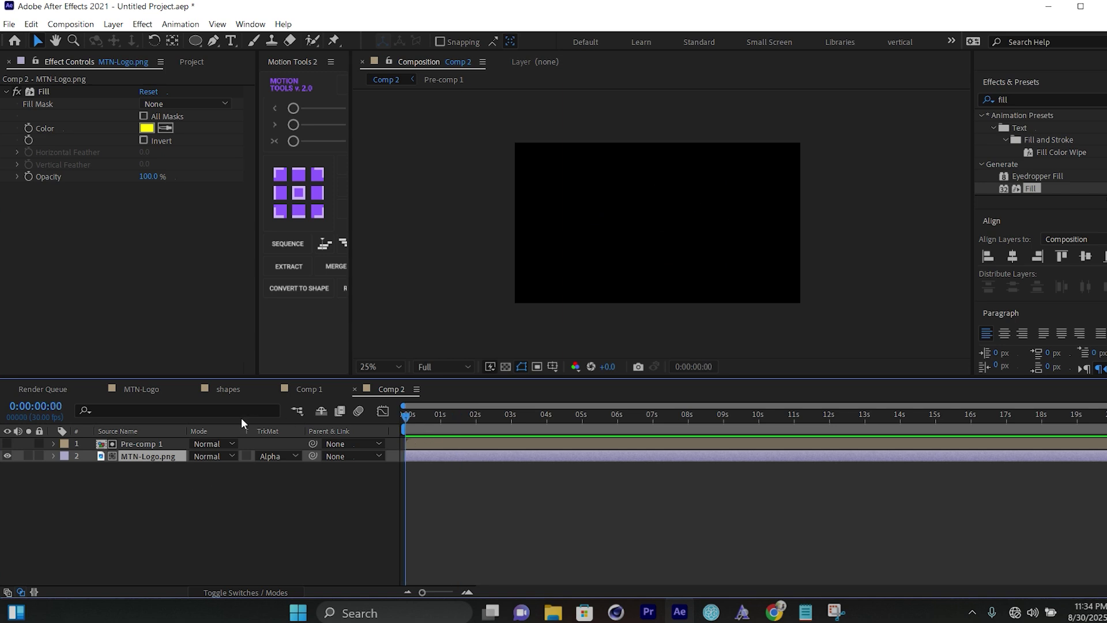